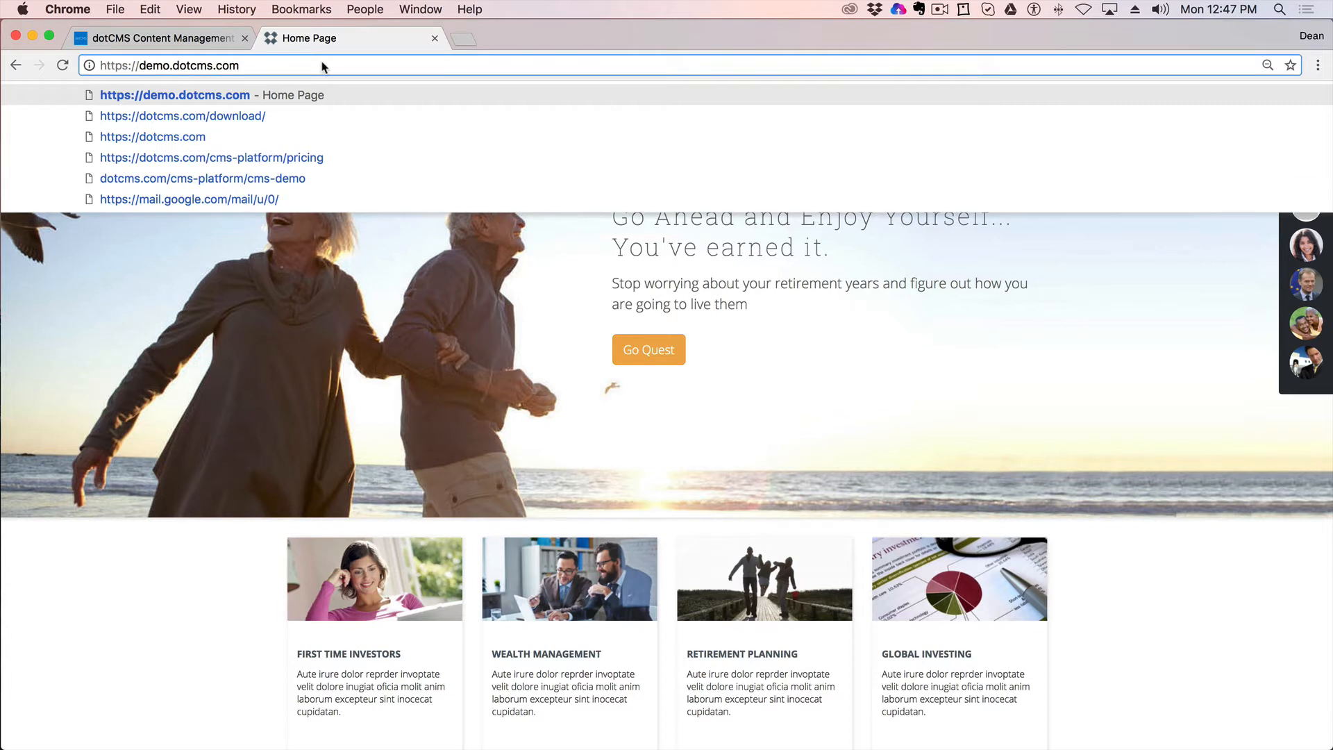
Step: Load the /admin login page and sign in with the saved email and the account password
{"action": "type", "text": "/"}
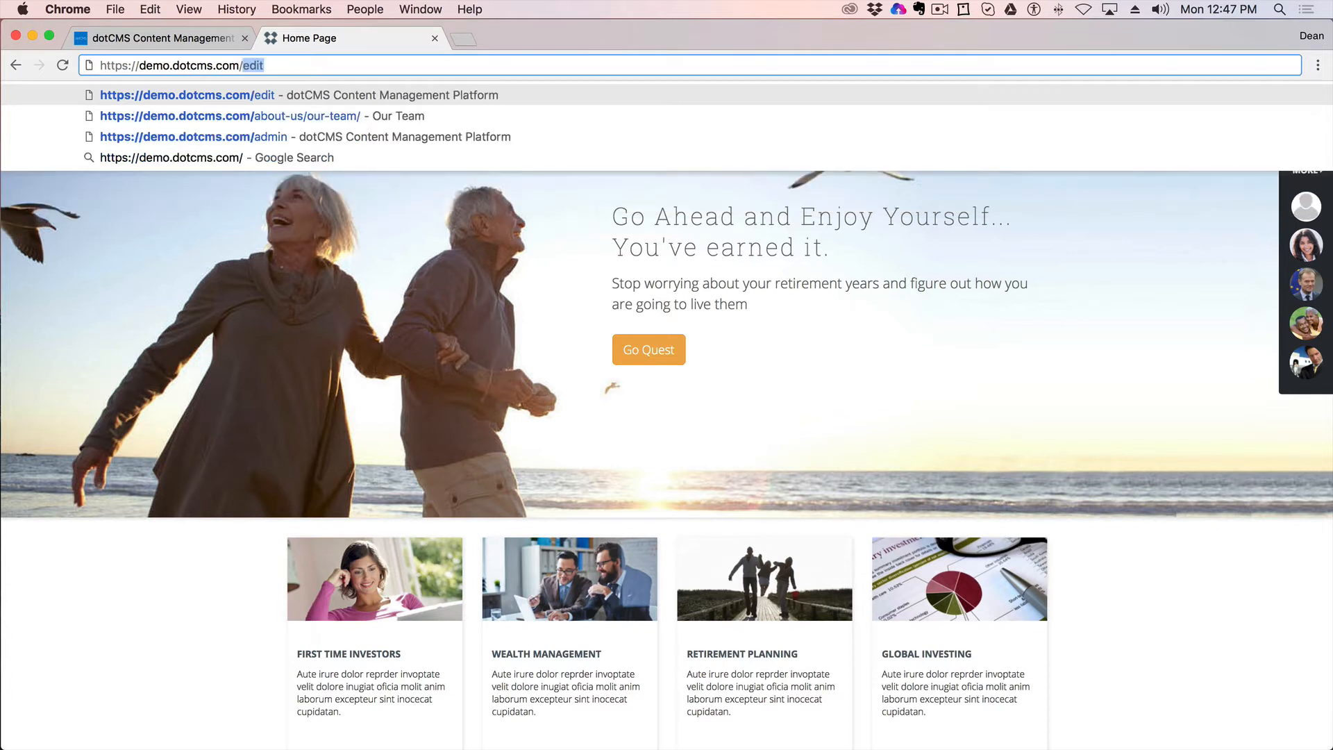
{"action": "type", "text": "admin"}
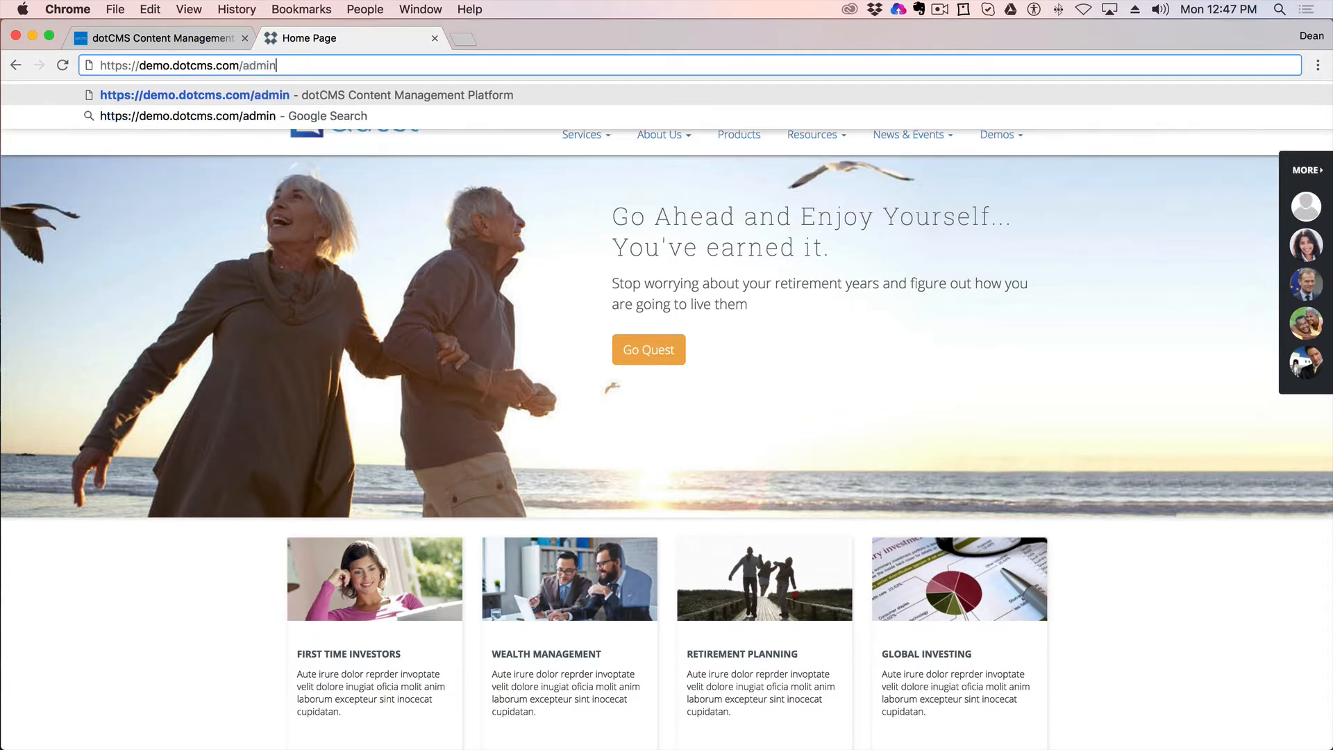
{"action": "key", "text": "Return"}
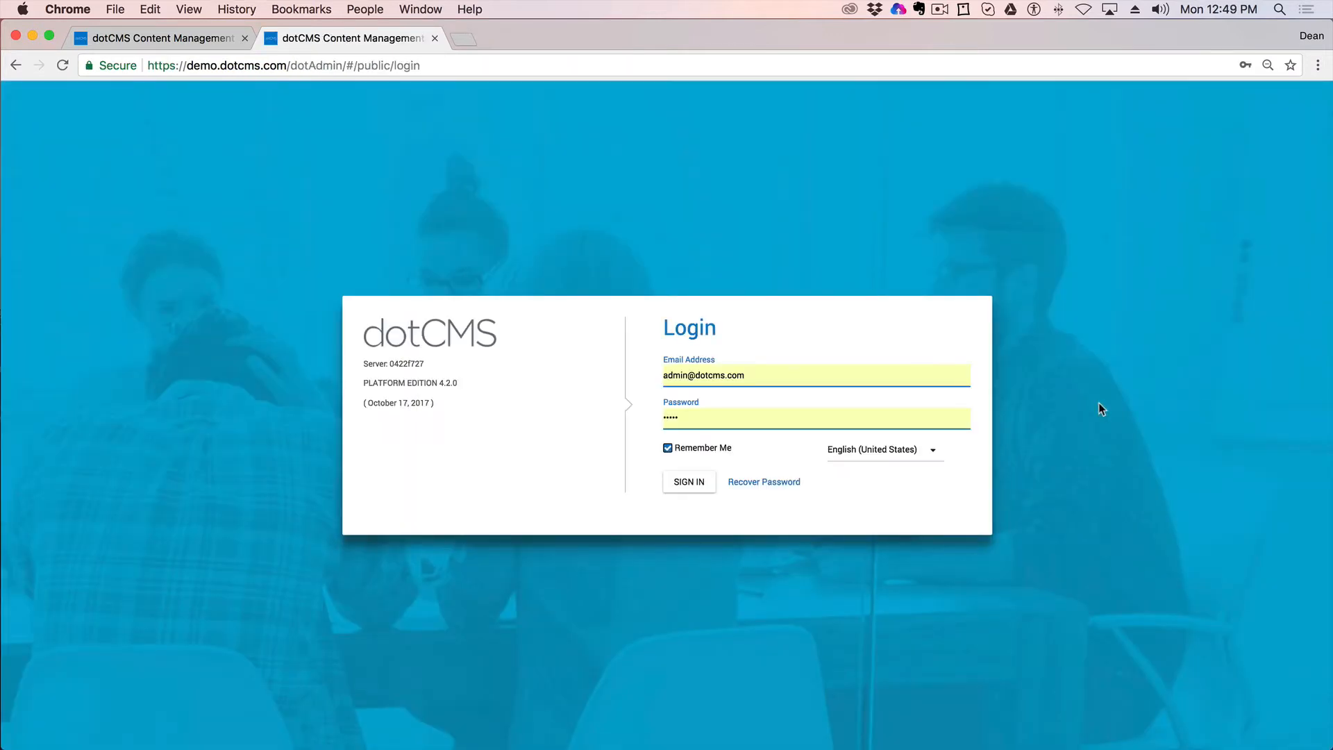
{"action": "triple_click", "coordinate": [759, 373]}
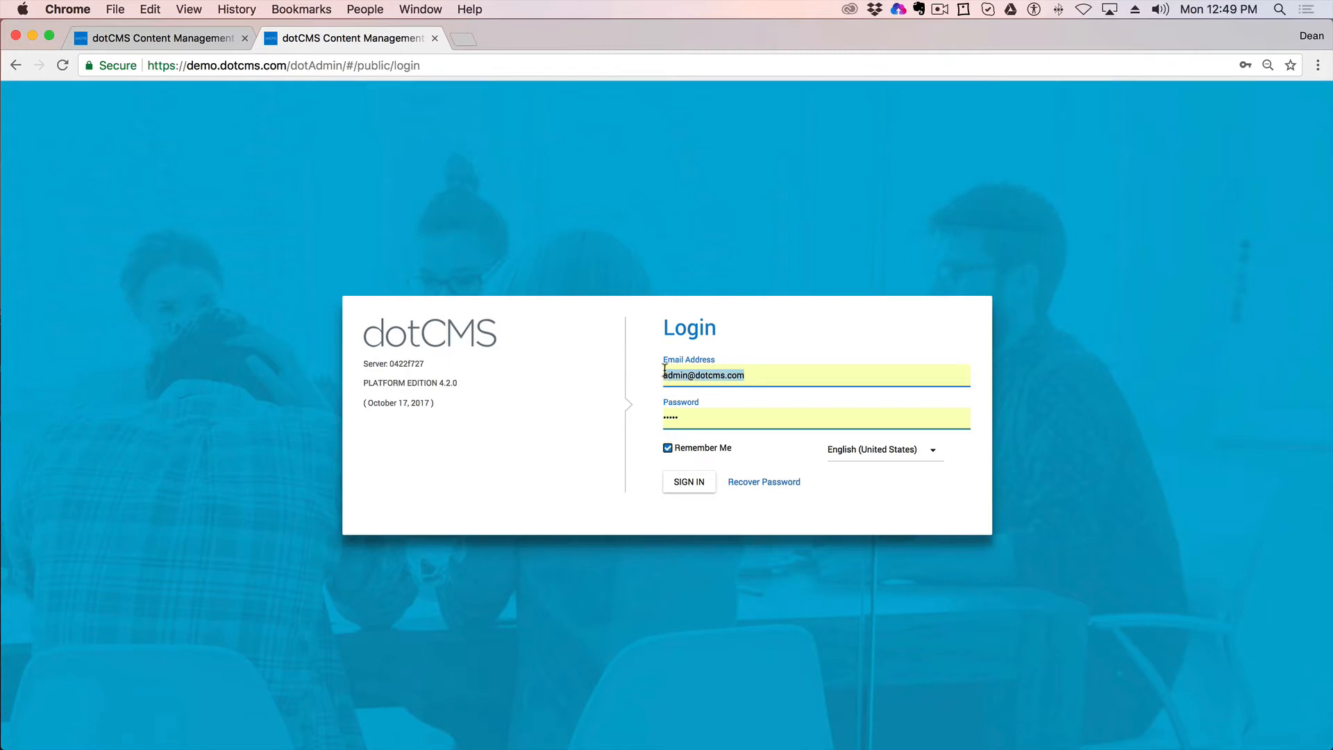
{"action": "left_click", "coordinate": [826, 346]}
{"action": "left_click_drag", "start_coordinate": [696, 420], "coordinate": [650, 419]}
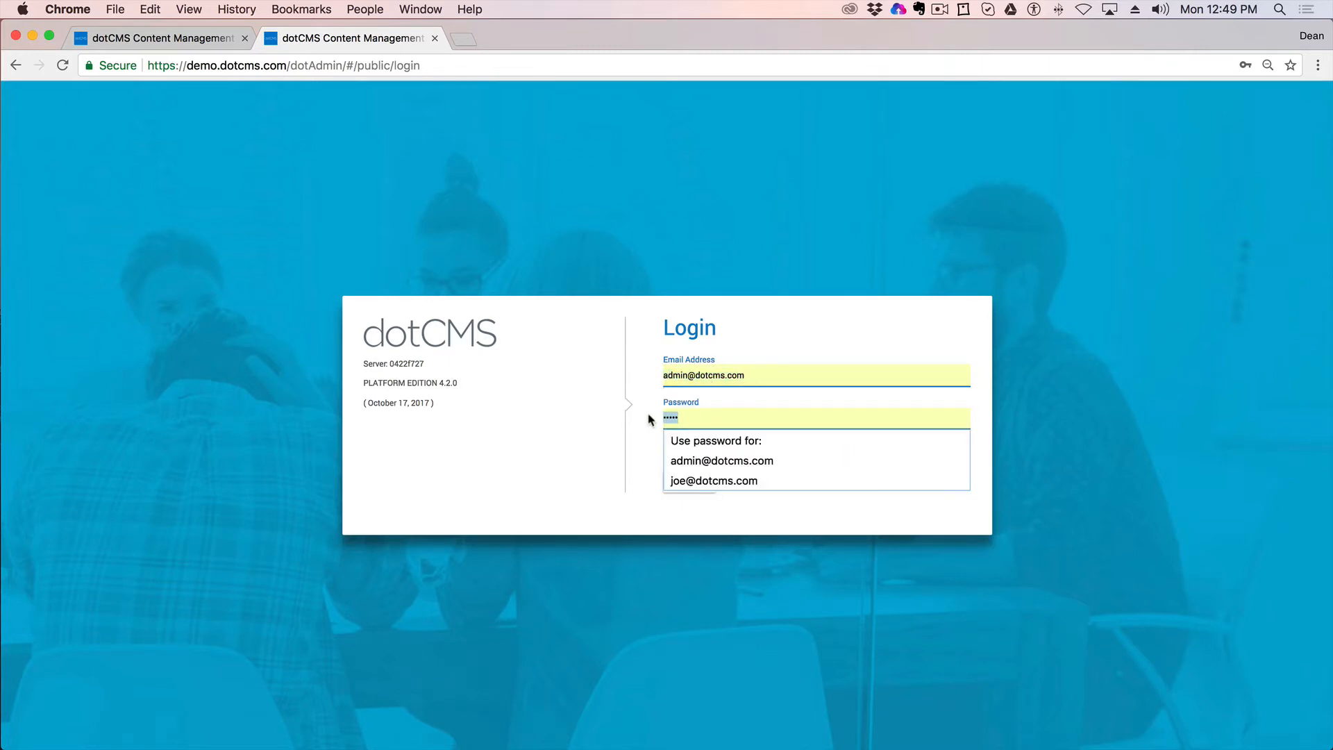
{"action": "type", "text": "admin"}
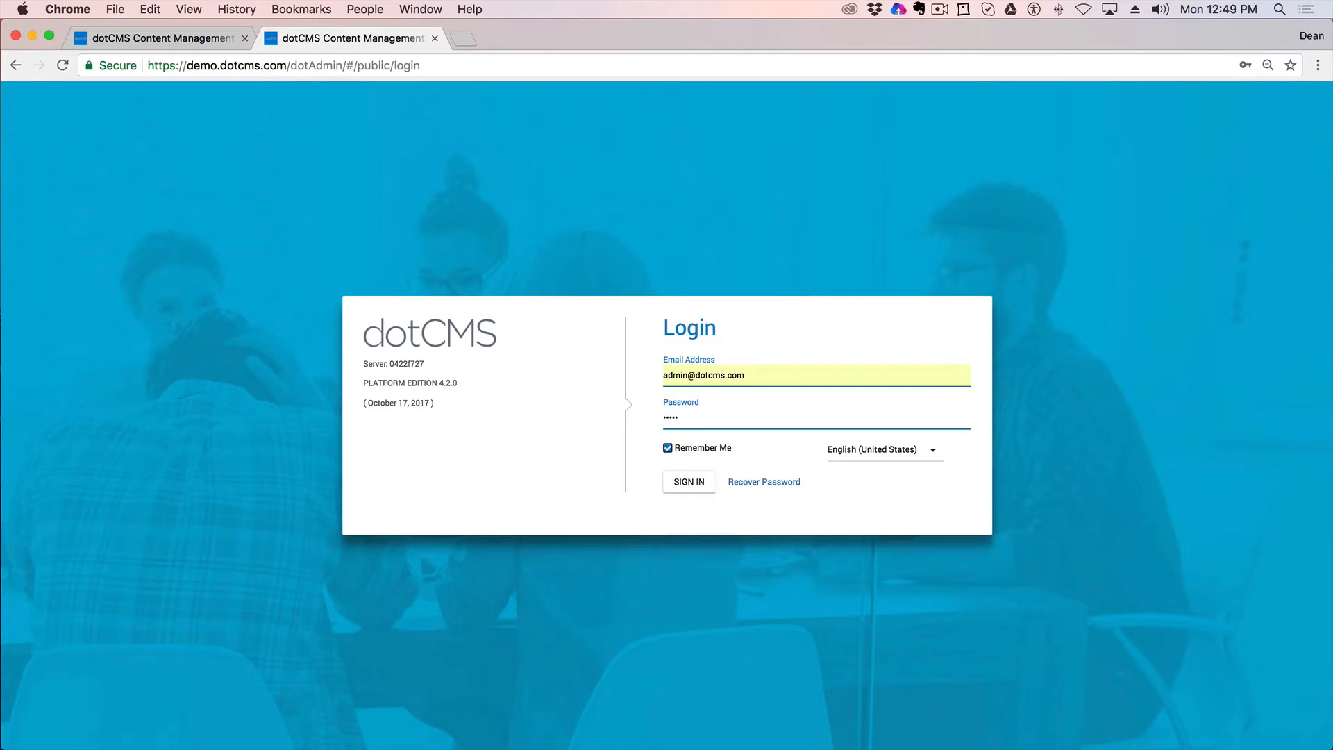
{"action": "key", "text": "Return"}
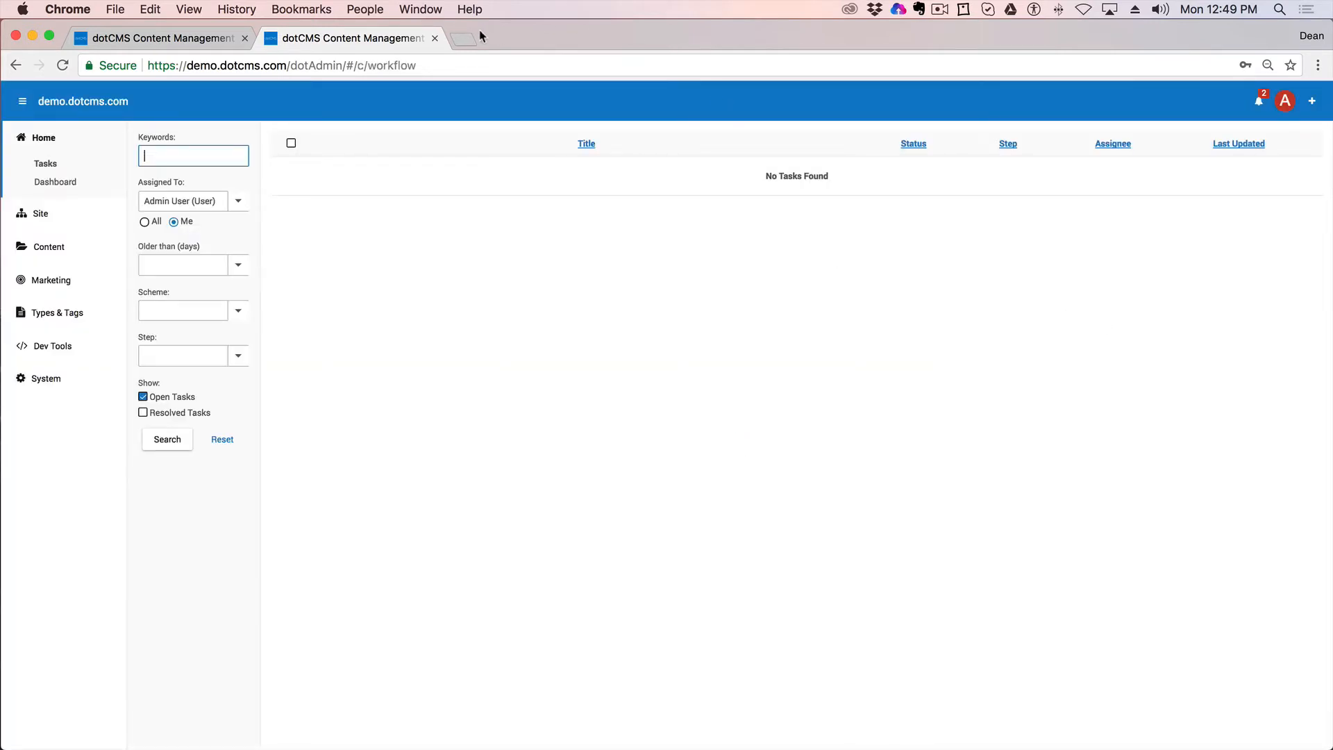
Step: Open the Site Browser and bring up the add-item options for the demo.dotcms.com root
{"action": "left_click", "coordinate": [35, 213]}
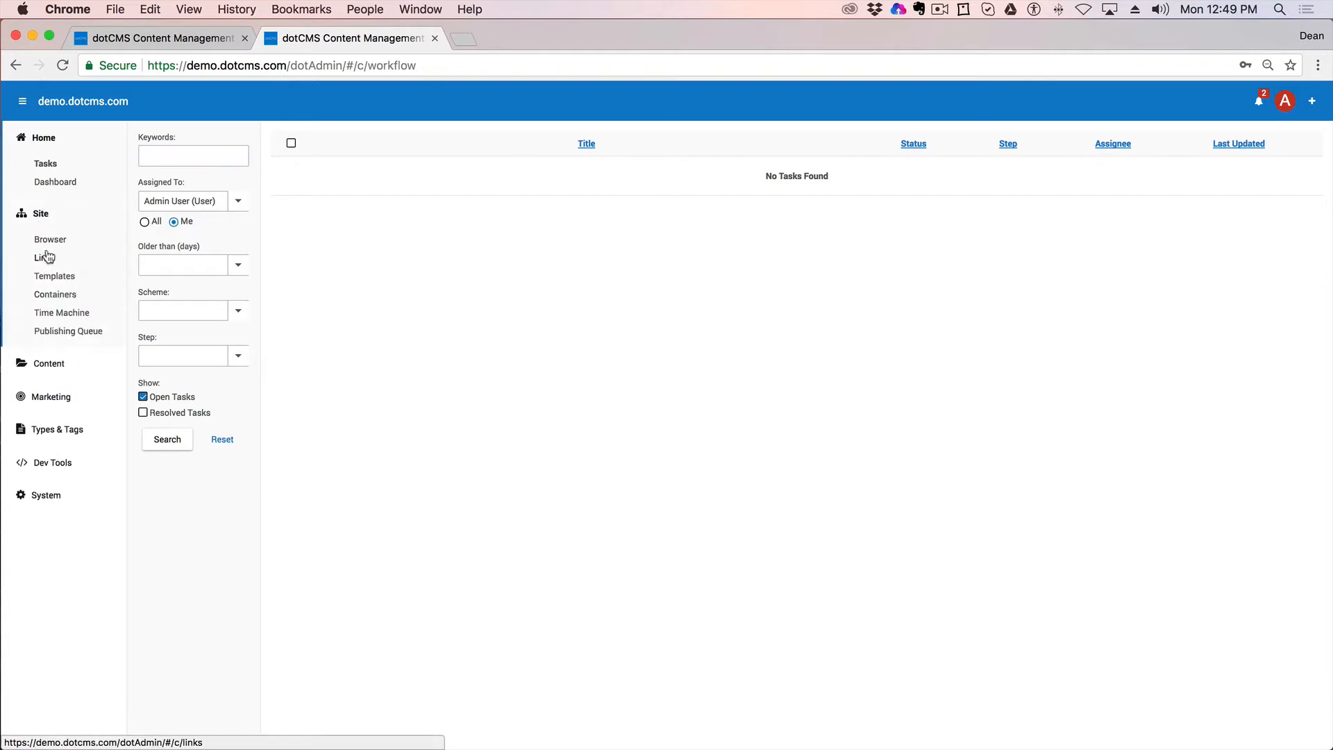
{"action": "left_click", "coordinate": [435, 38]}
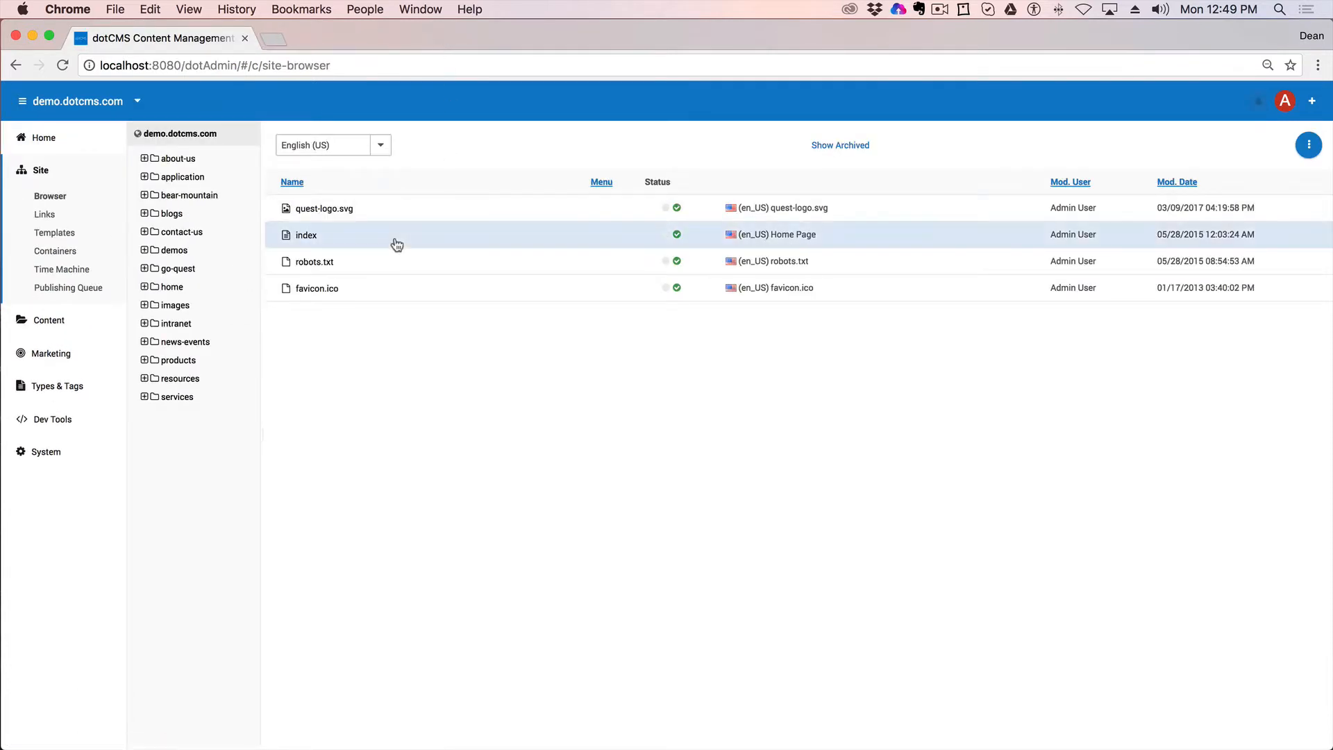
{"action": "left_click", "coordinate": [63, 200]}
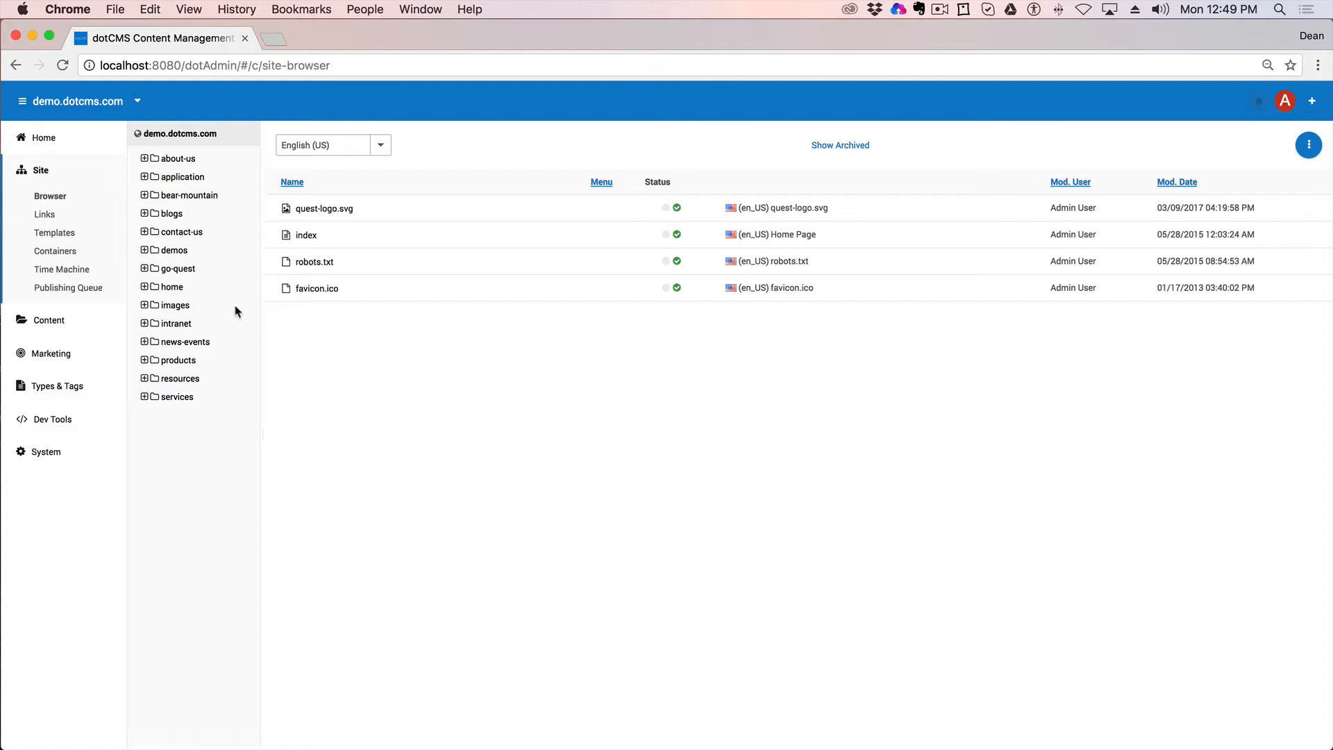
{"action": "right_click", "coordinate": [203, 138]}
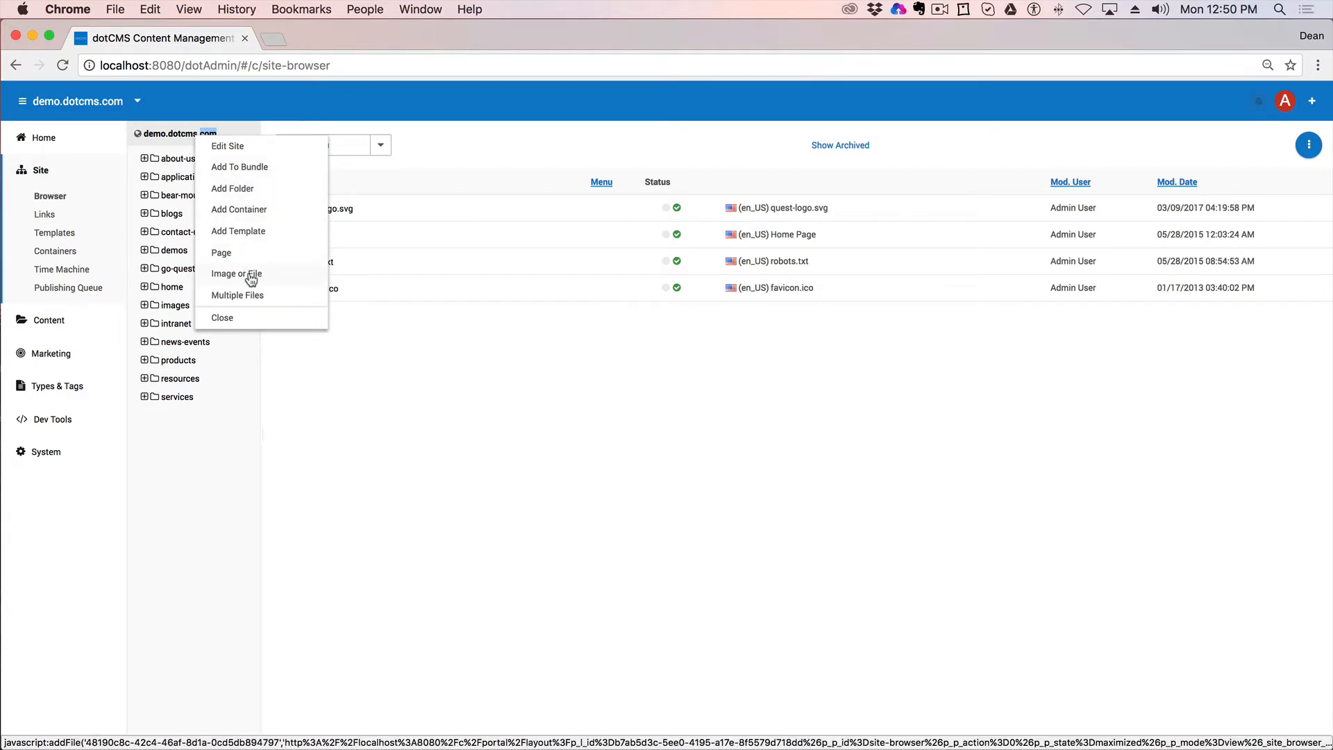
Step: Add a root folder titled 'Training', shown on menu, with allowed extensions *.jpg,*.png
{"action": "left_click", "coordinate": [232, 195]}
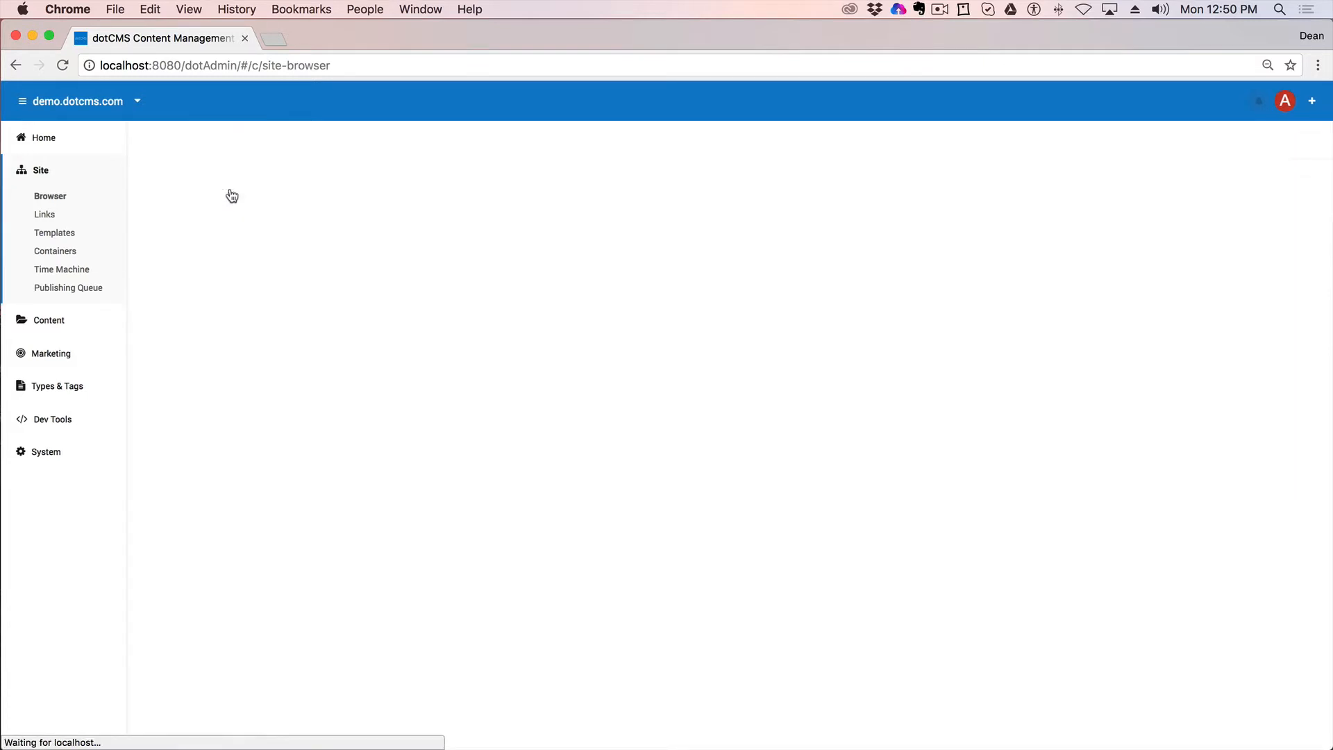
{"action": "left_click", "coordinate": [275, 210]}
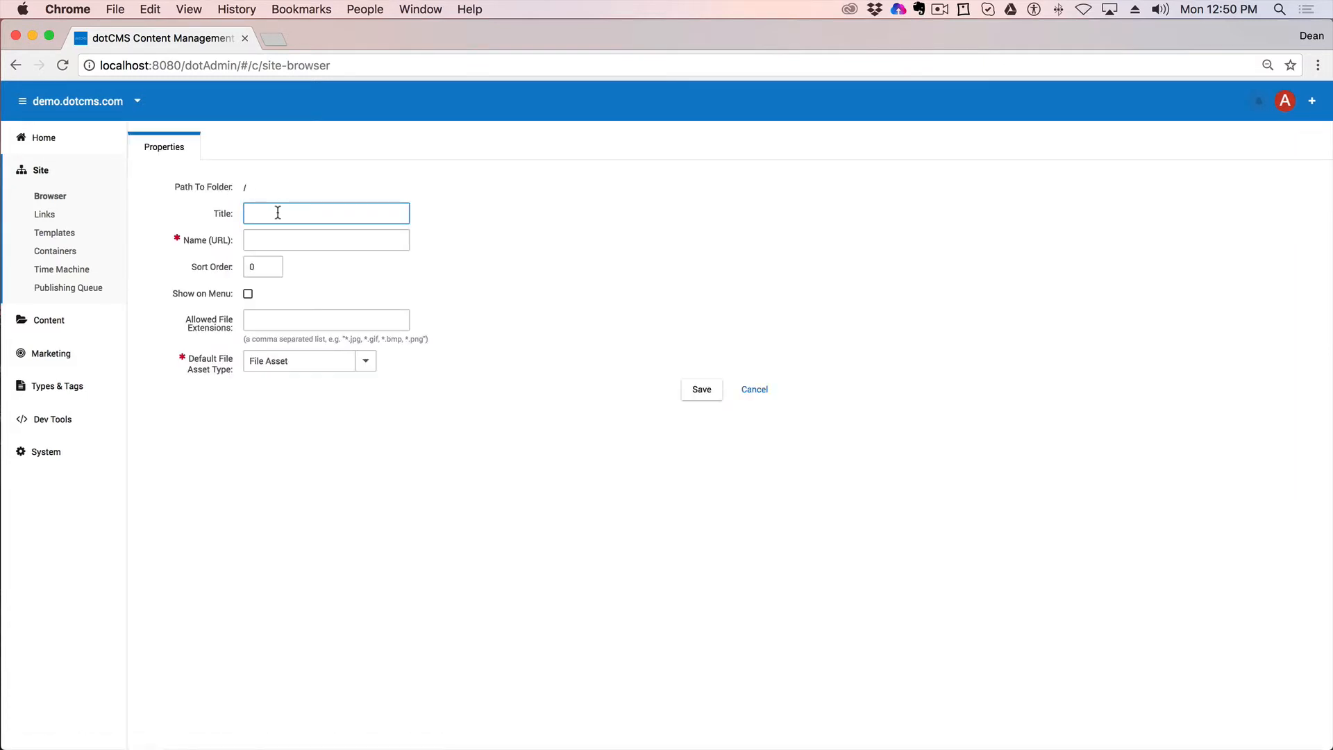
{"action": "type", "text": "Training"}
{"action": "left_click_drag", "start_coordinate": [291, 216], "coordinate": [213, 211]}
{"action": "left_click", "coordinate": [249, 294]}
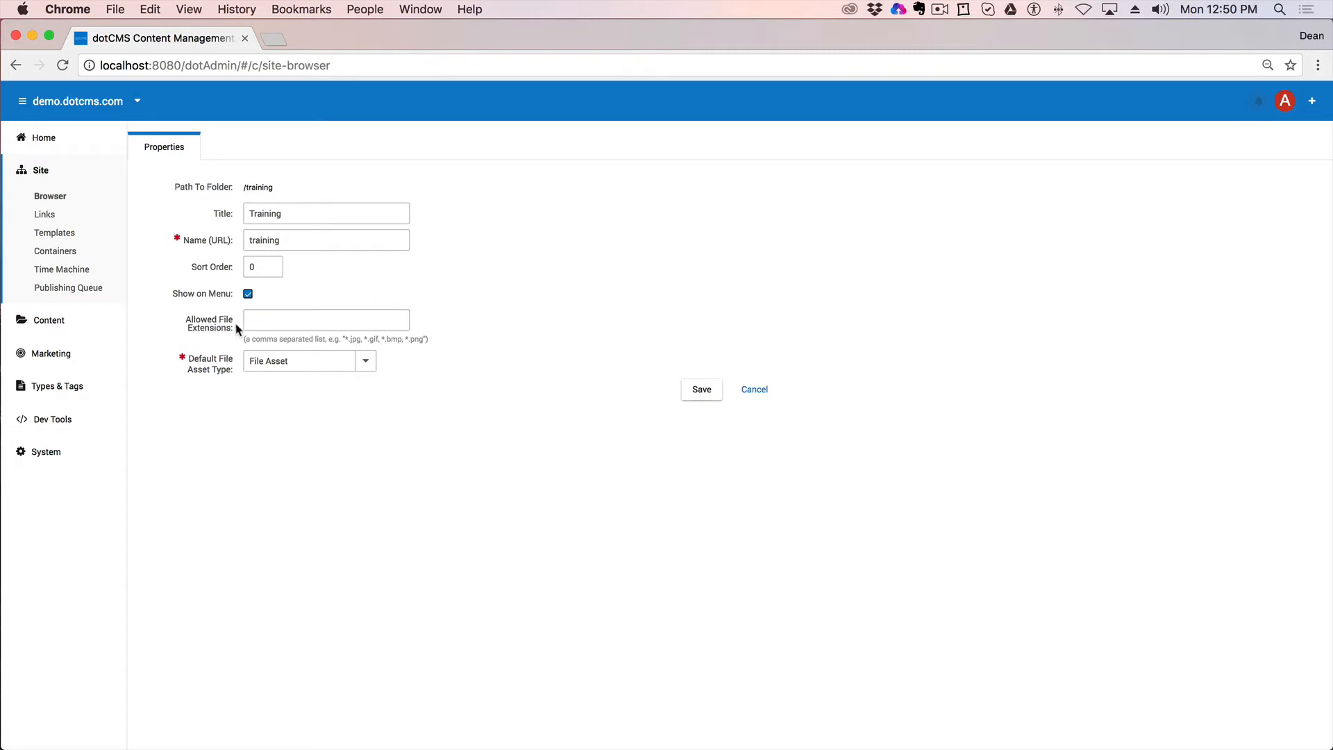
{"action": "left_click", "coordinate": [256, 320]}
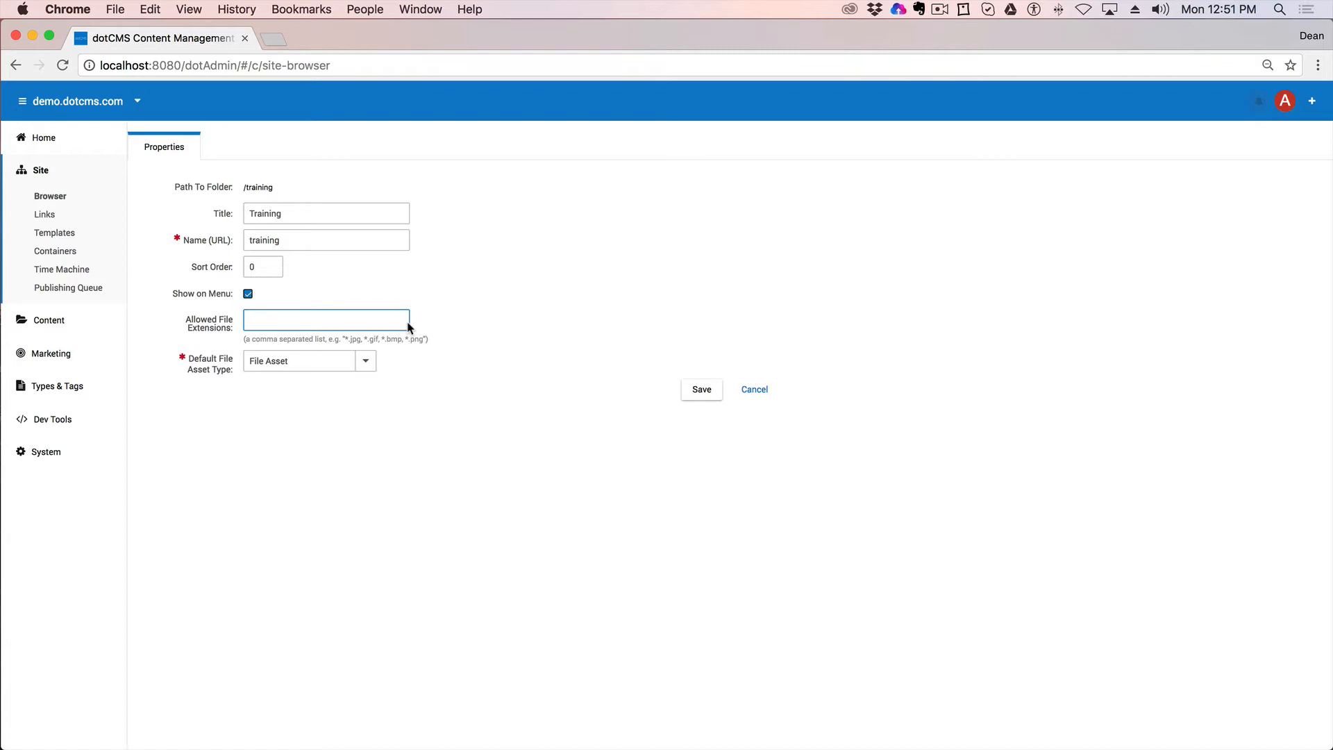
{"action": "type", "text": "*.jpg,*.png"}
Step: Clear the allowed extensions, set default asset type back to File Asset, and save the folder
{"action": "left_click_drag", "start_coordinate": [318, 316], "coordinate": [150, 316]}
{"action": "key", "text": "BackSpace"}
{"action": "left_click_drag", "start_coordinate": [236, 374], "coordinate": [185, 359]}
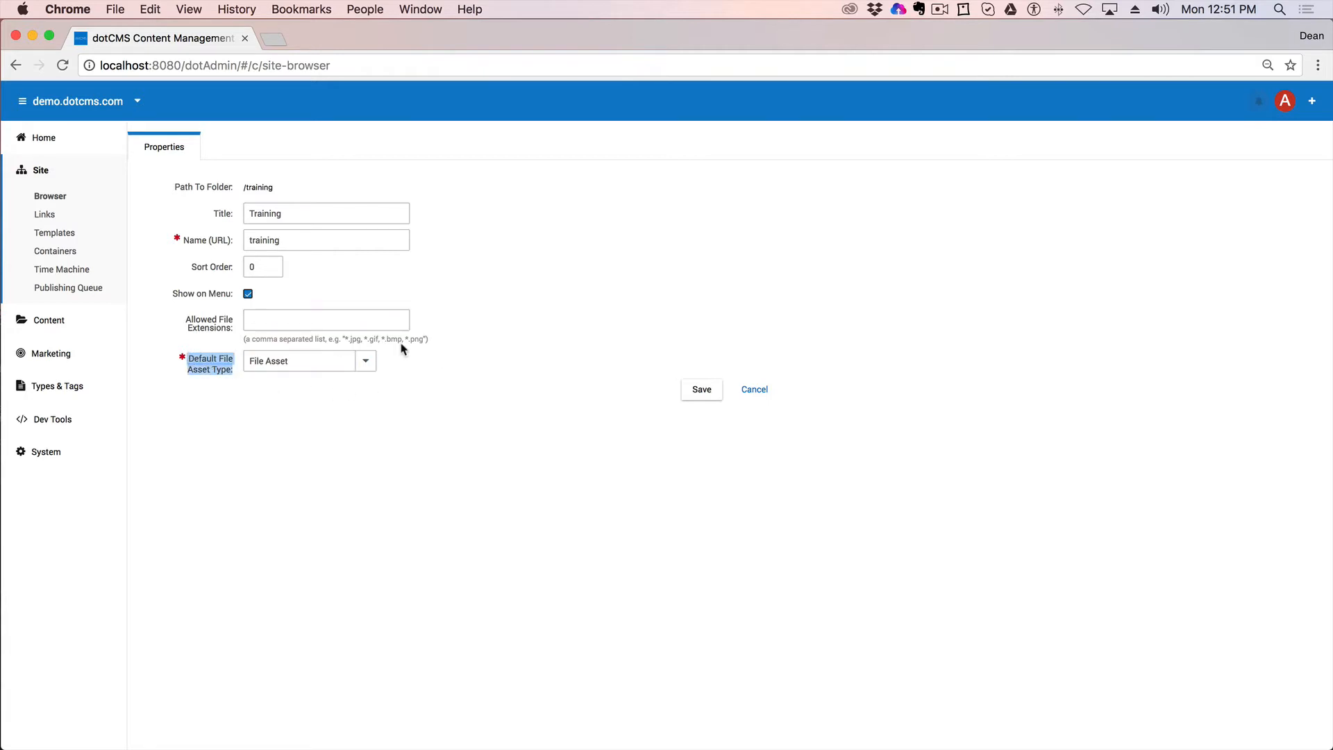
{"action": "left_click", "coordinate": [366, 362]}
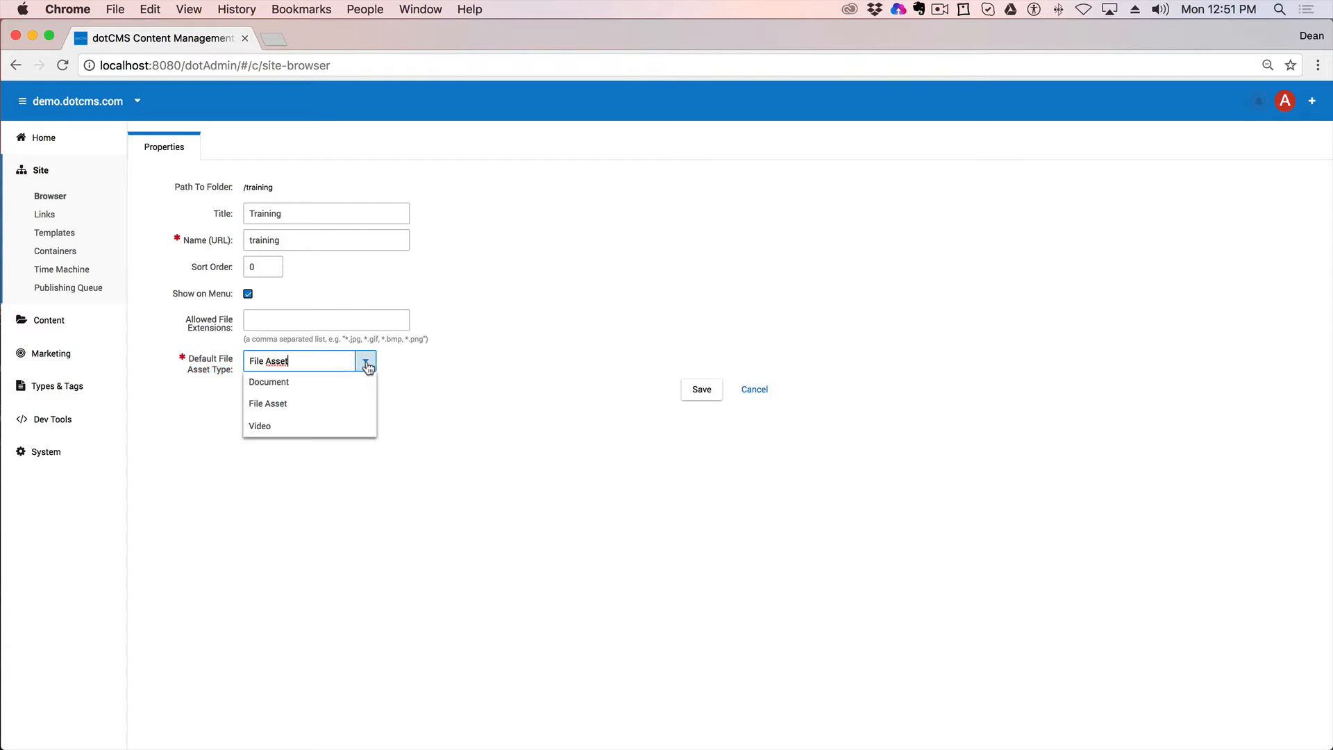
{"action": "left_click", "coordinate": [276, 435]}
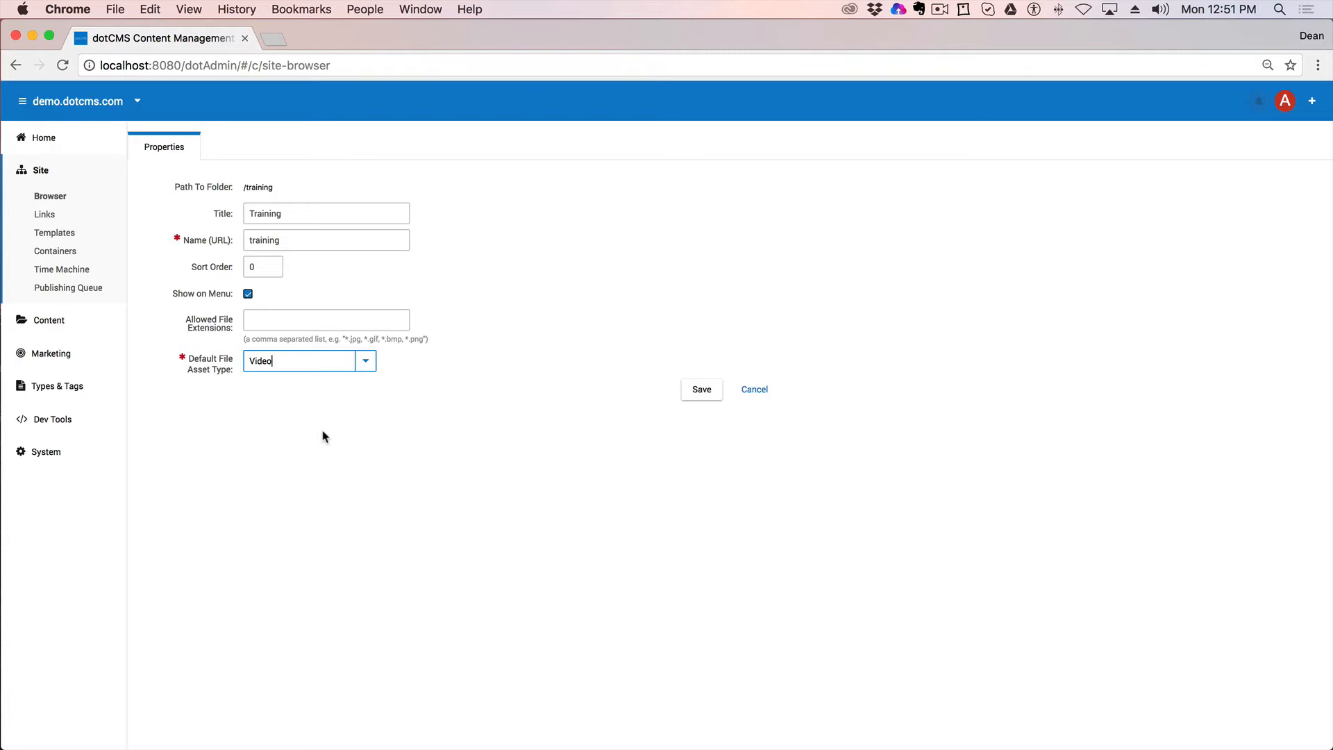
{"action": "left_click", "coordinate": [359, 367]}
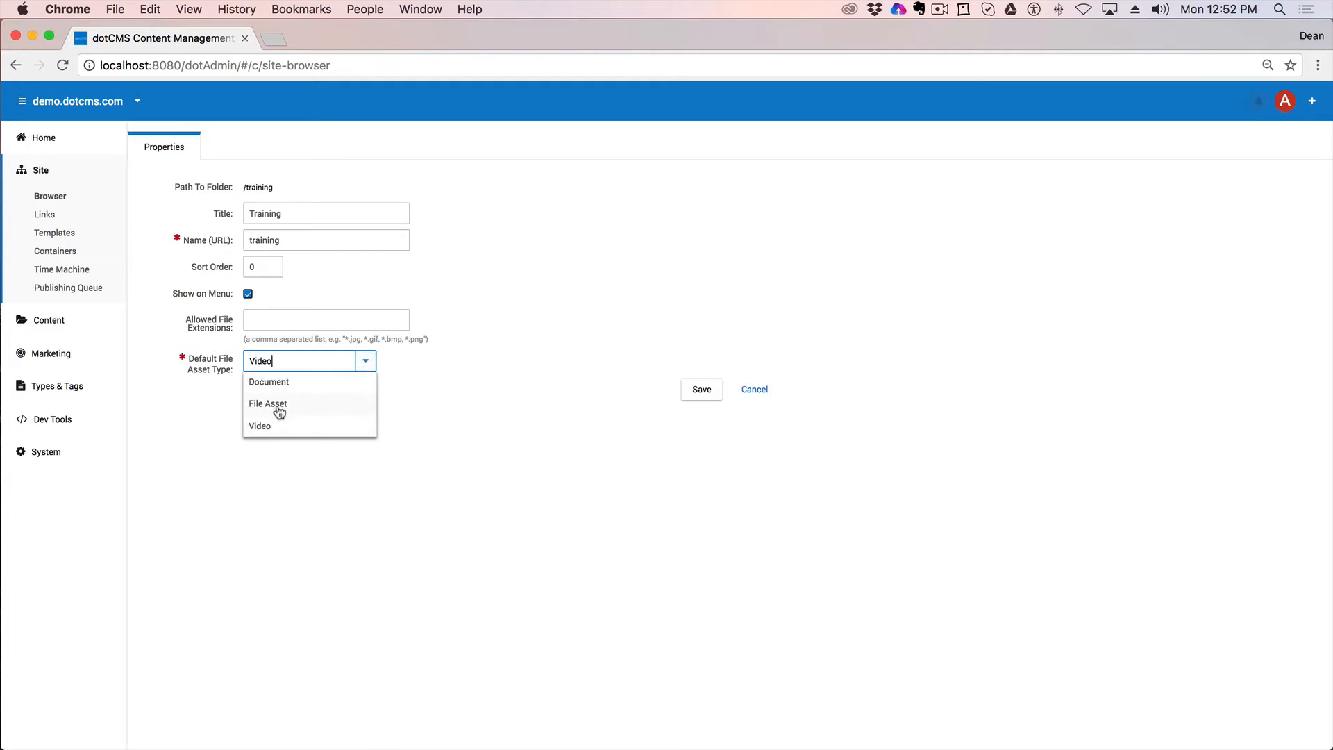
{"action": "left_click", "coordinate": [283, 408]}
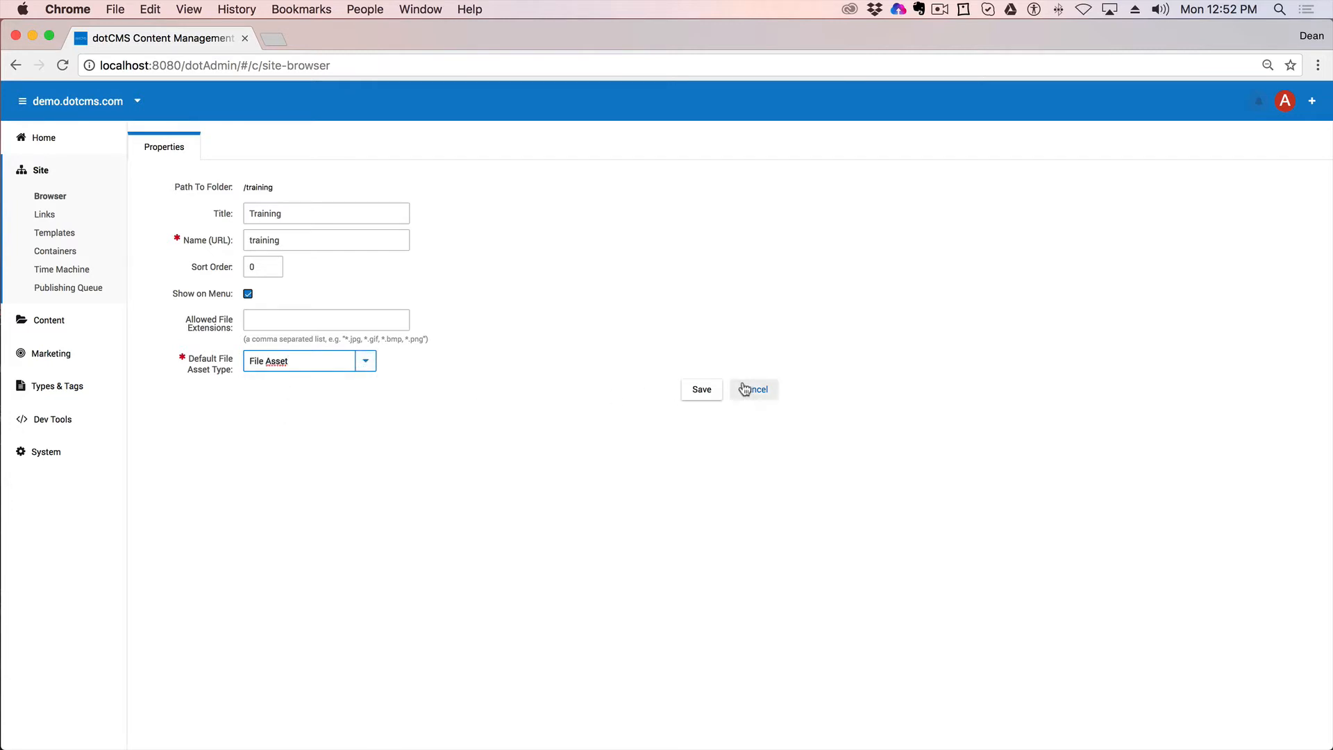
{"action": "left_click", "coordinate": [702, 391]}
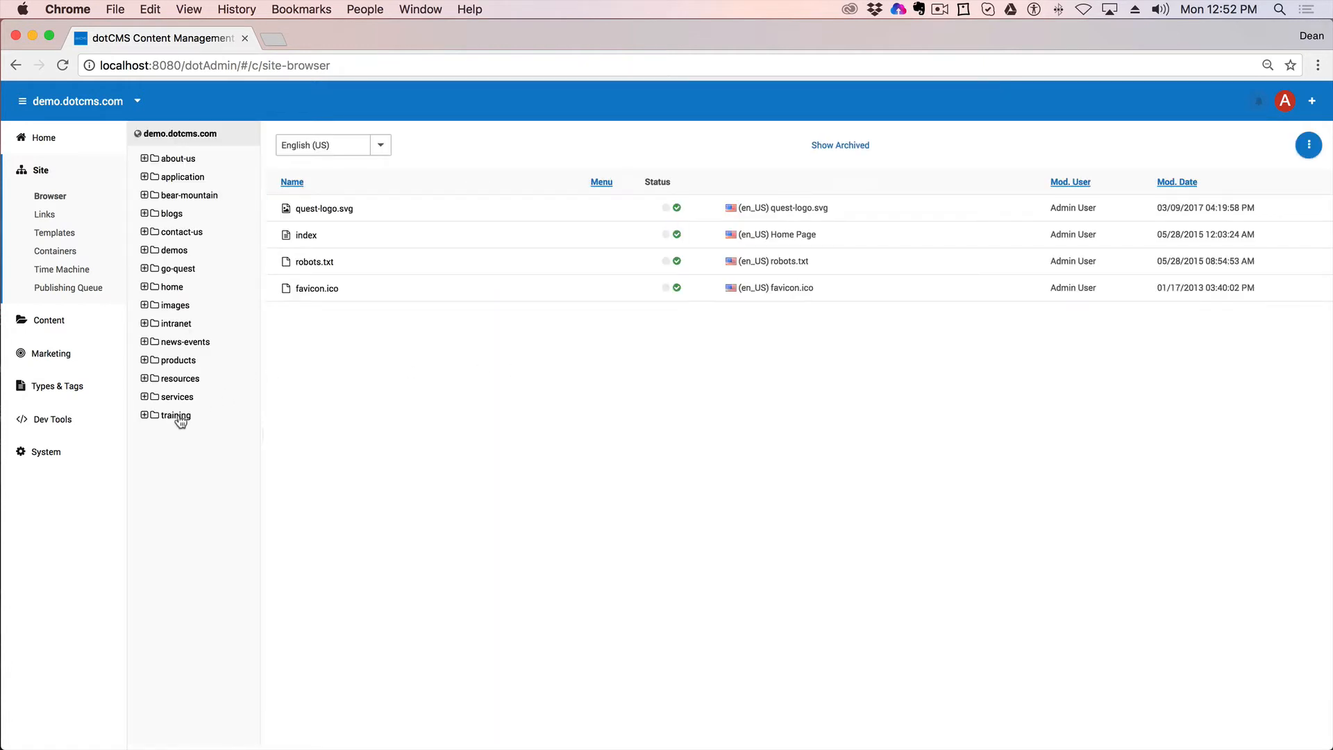
Step: Check the empty training folder, preview the home page's Training link, and lock the home page for editing
{"action": "left_click", "coordinate": [178, 417]}
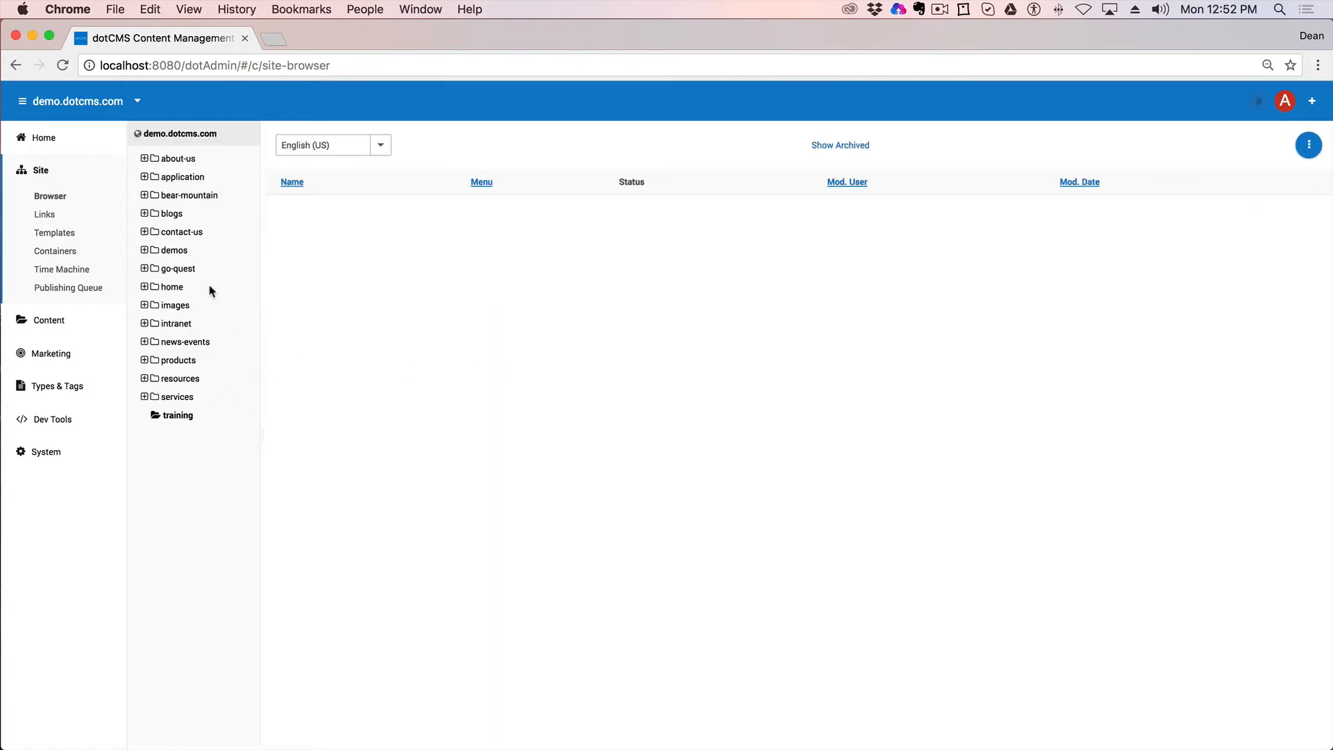
{"action": "left_click", "coordinate": [185, 141]}
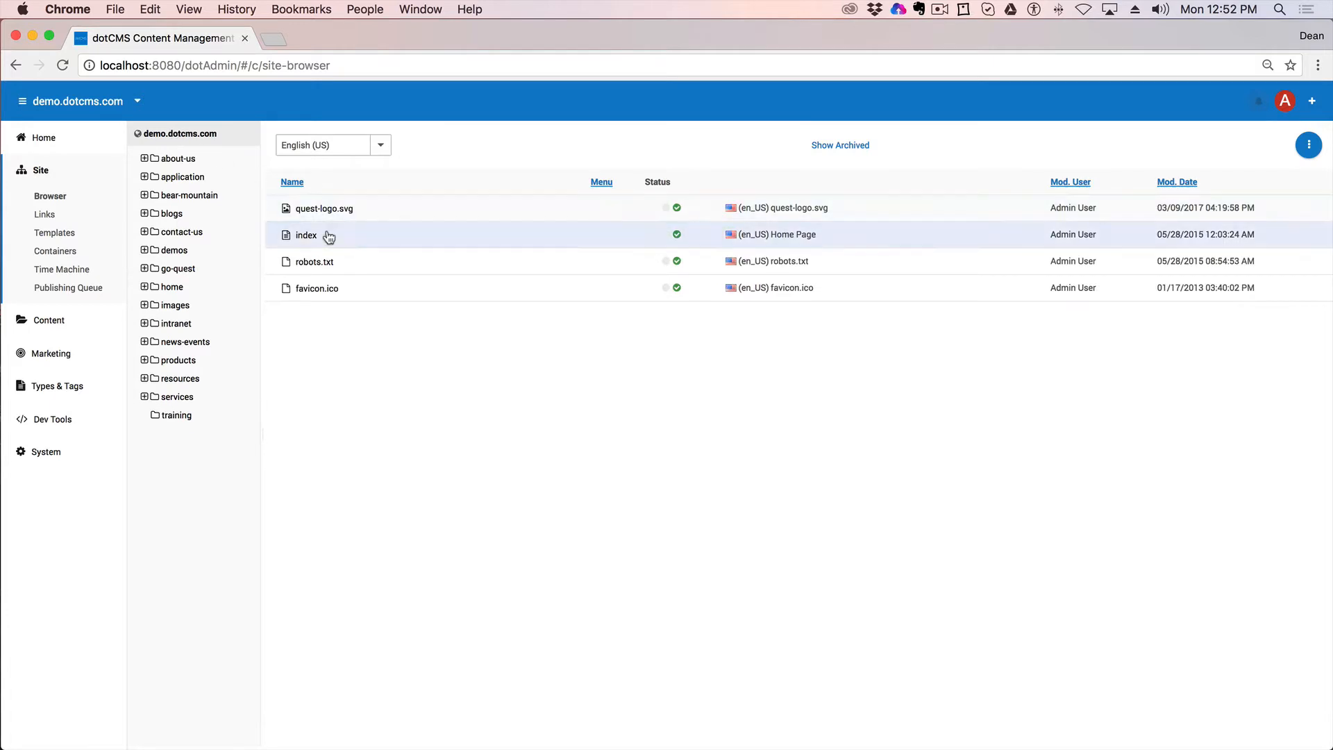
{"action": "left_click", "coordinate": [306, 236]}
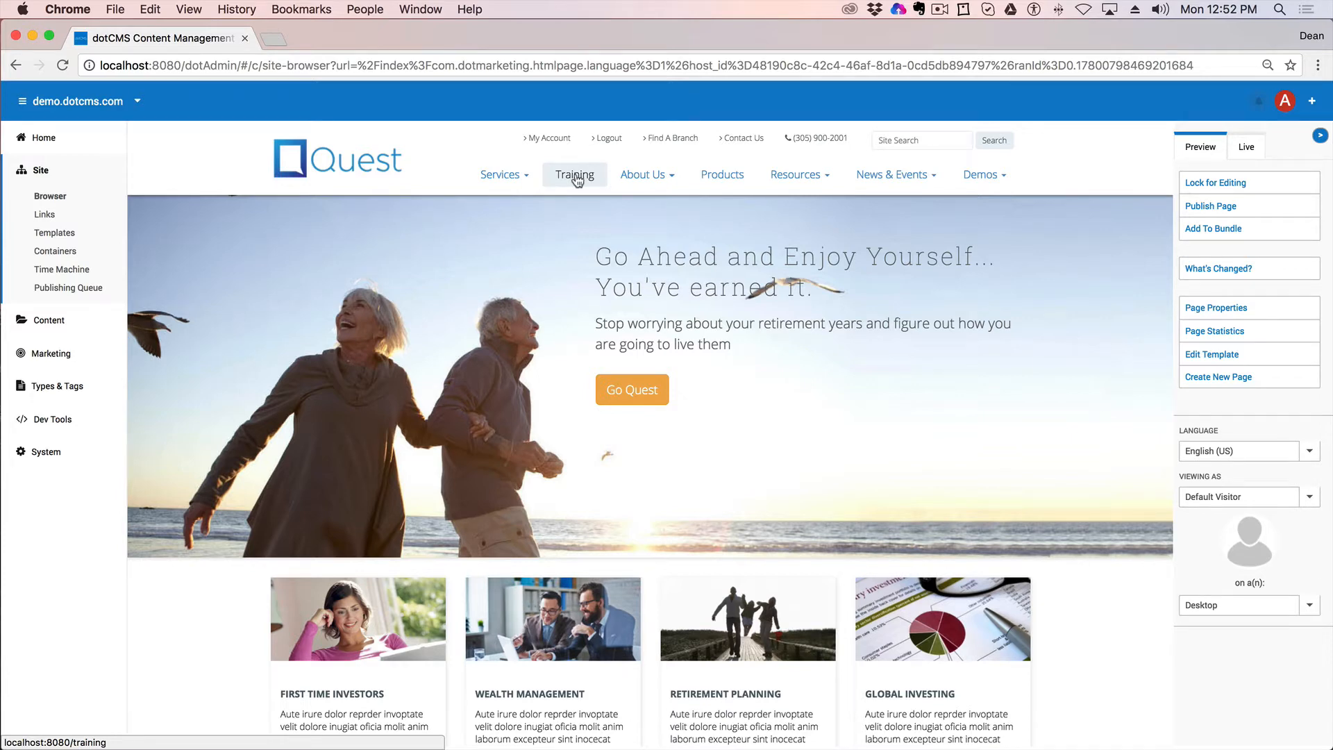
{"action": "left_click", "coordinate": [576, 178]}
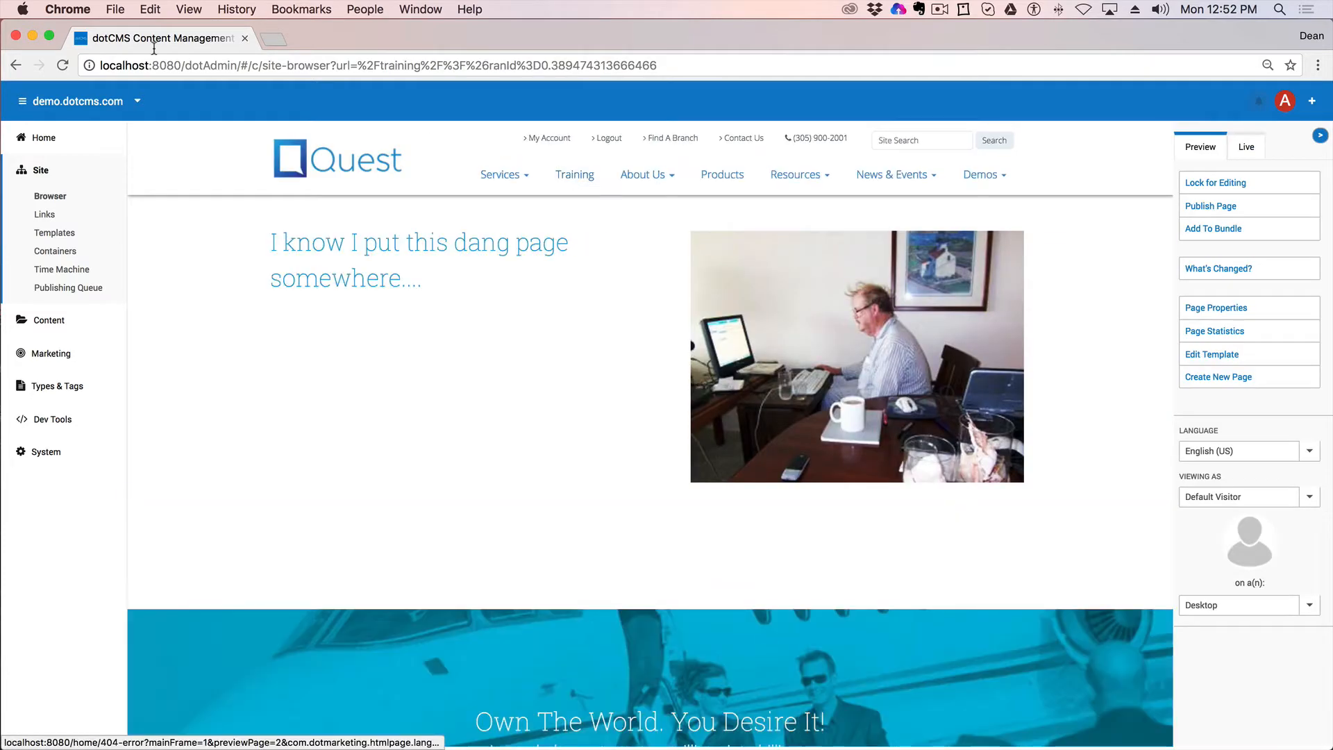
{"action": "left_click", "coordinate": [15, 65]}
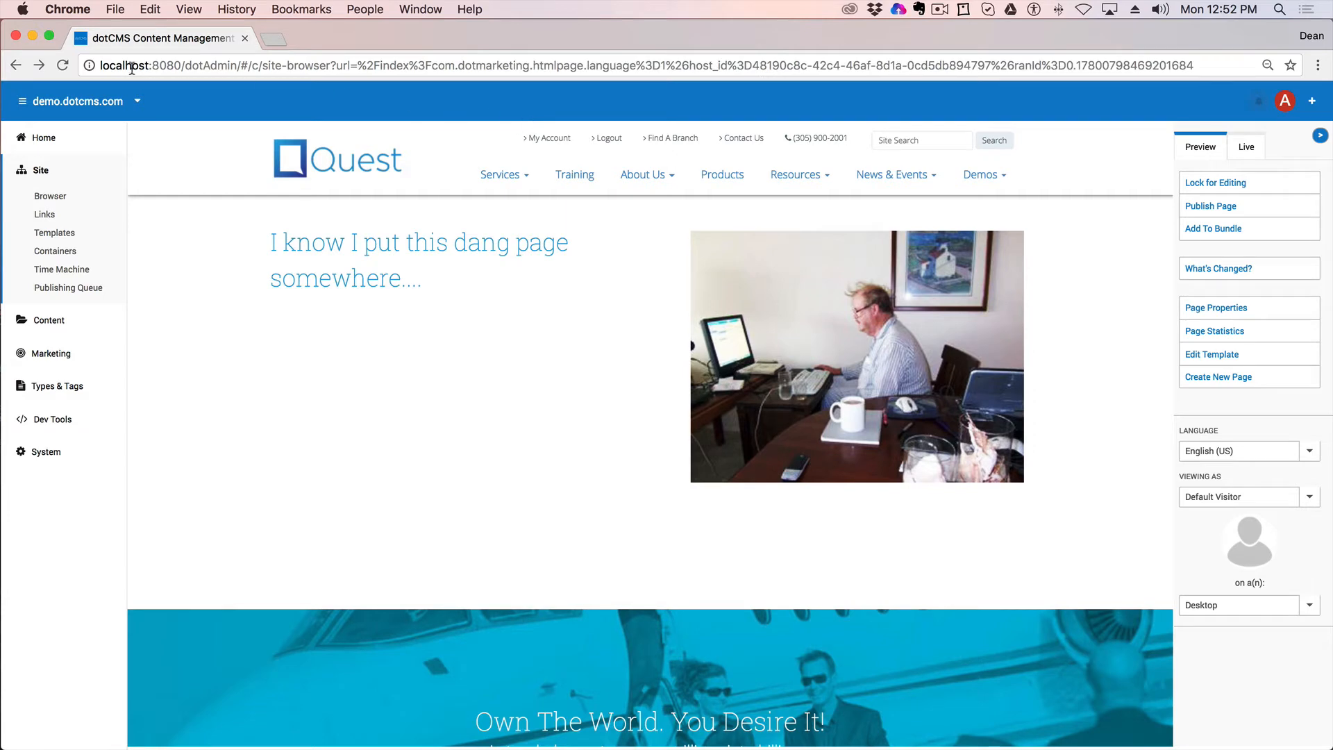
{"action": "left_click", "coordinate": [15, 64]}
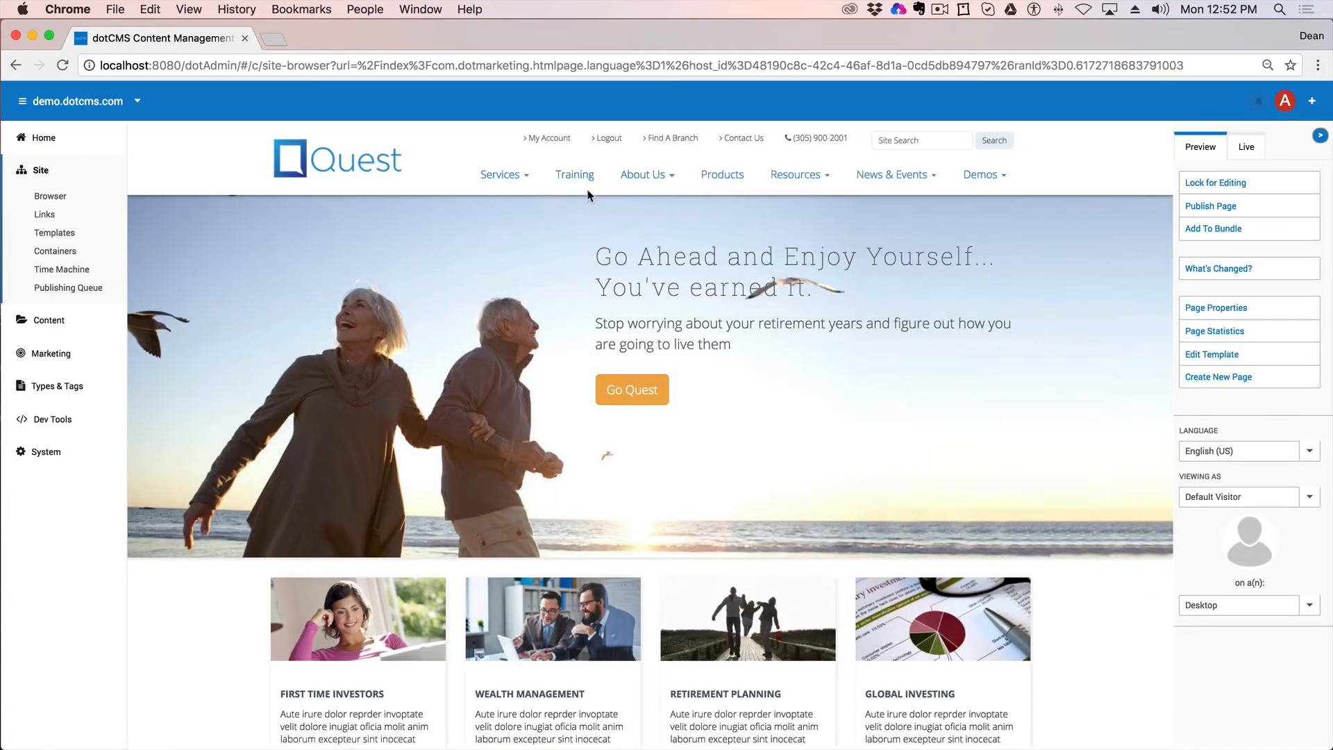
{"action": "left_click", "coordinate": [1221, 184]}
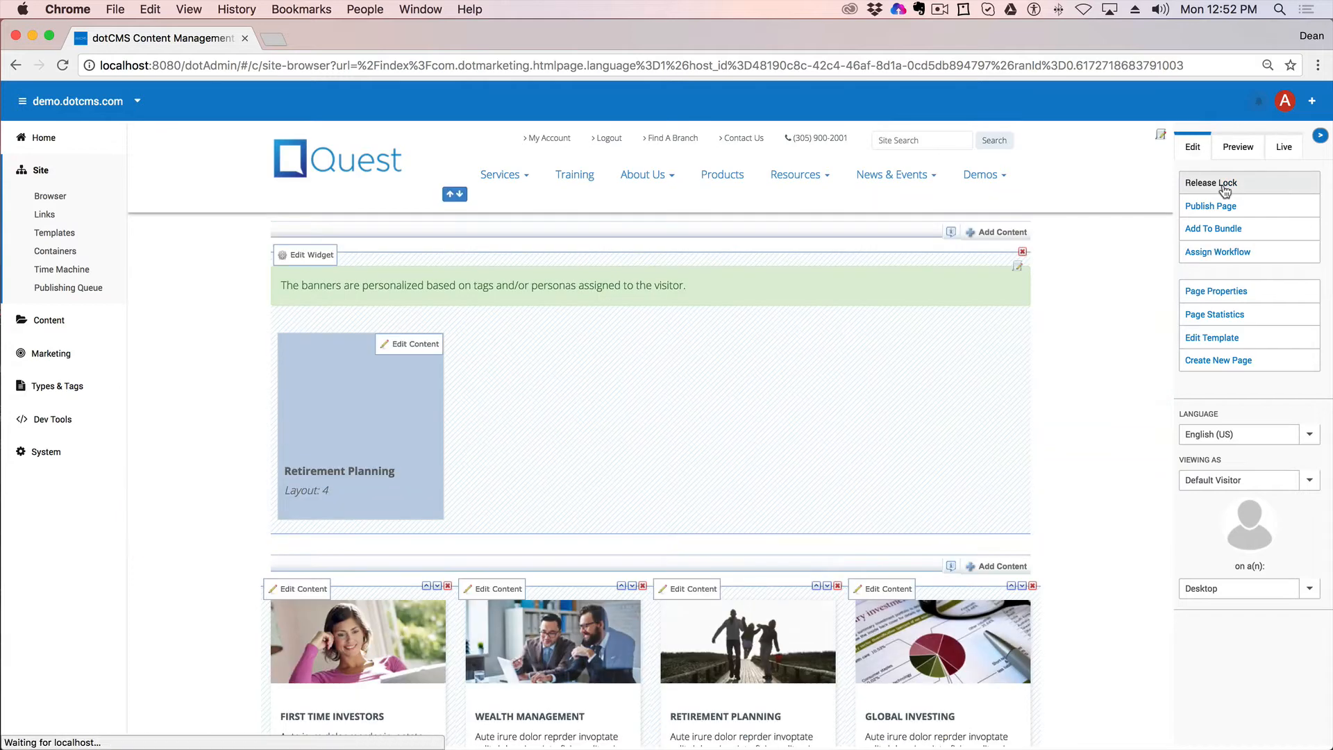
Step: Move Training to the top of the menu order, save it, and return to the Site Browser
{"action": "left_click", "coordinate": [453, 198]}
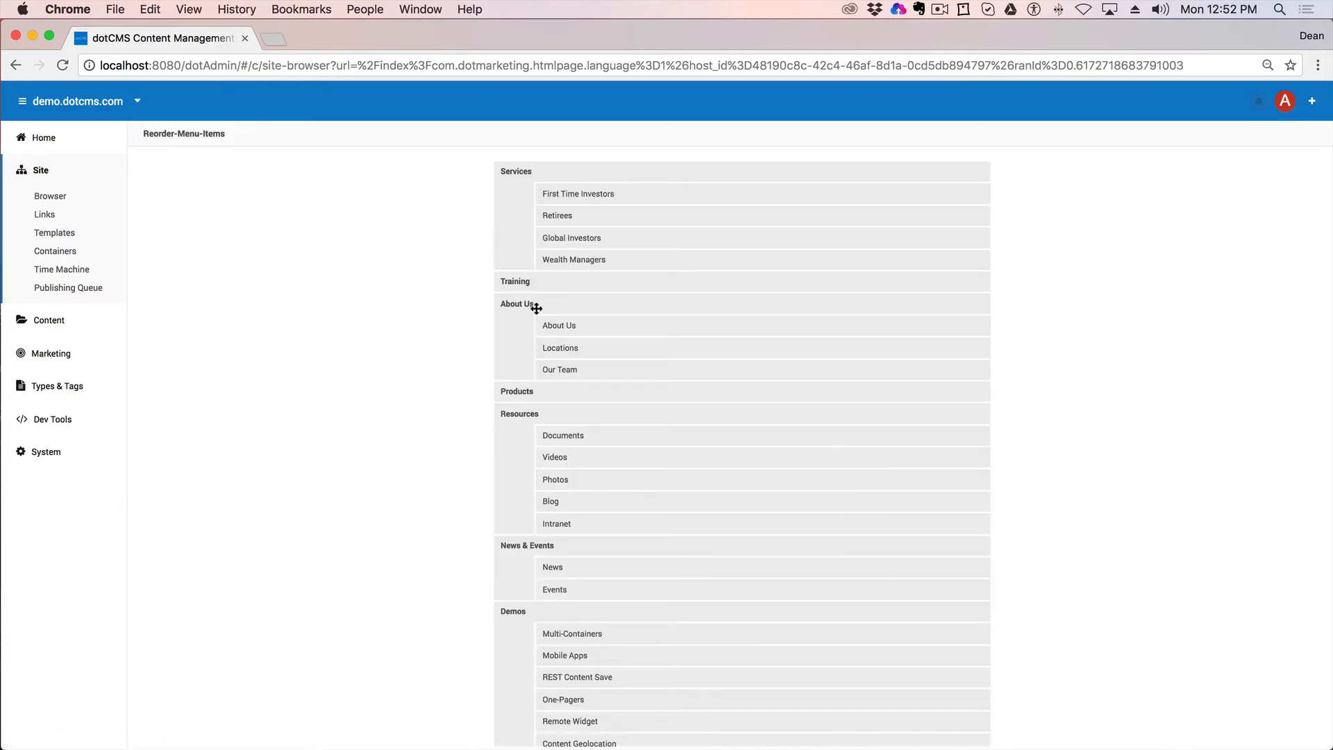
{"action": "left_click_drag", "start_coordinate": [511, 280], "coordinate": [515, 173]}
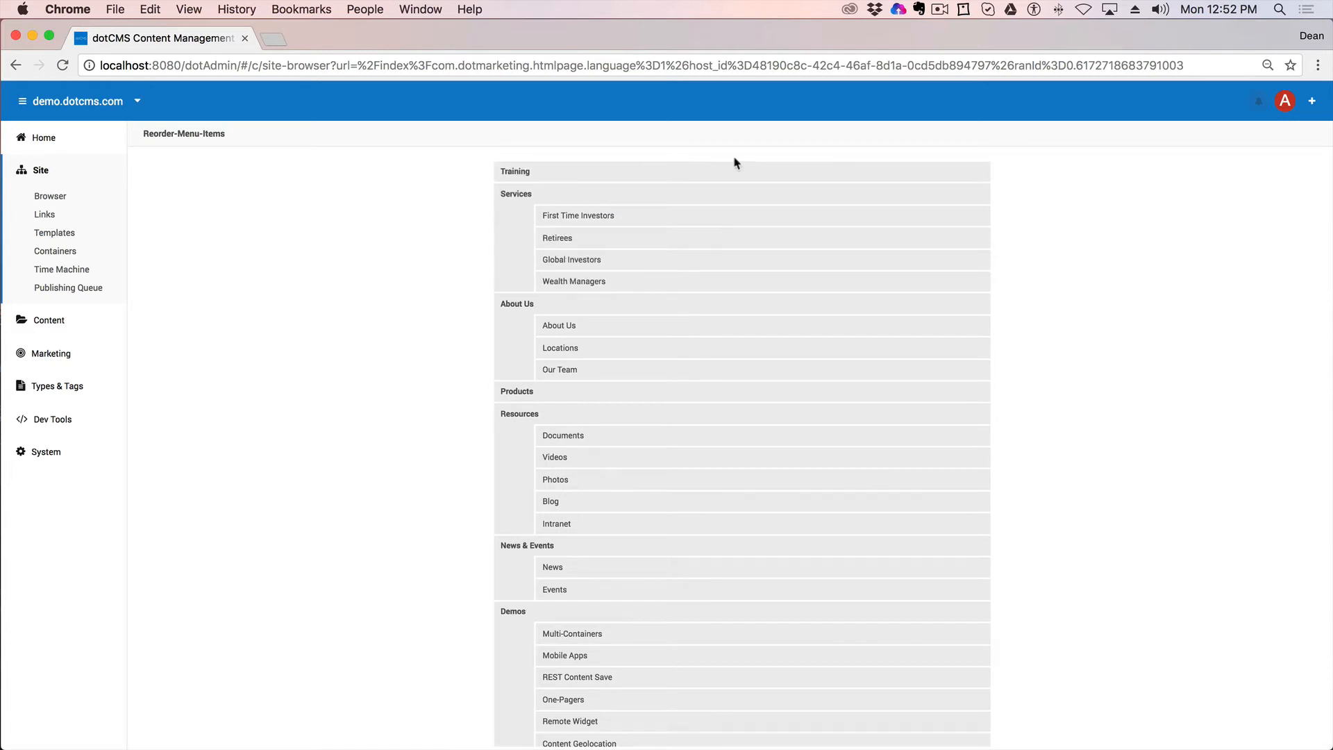
{"action": "scroll", "coordinate": [880, 722], "scroll_direction": "down", "scroll_amount": 3}
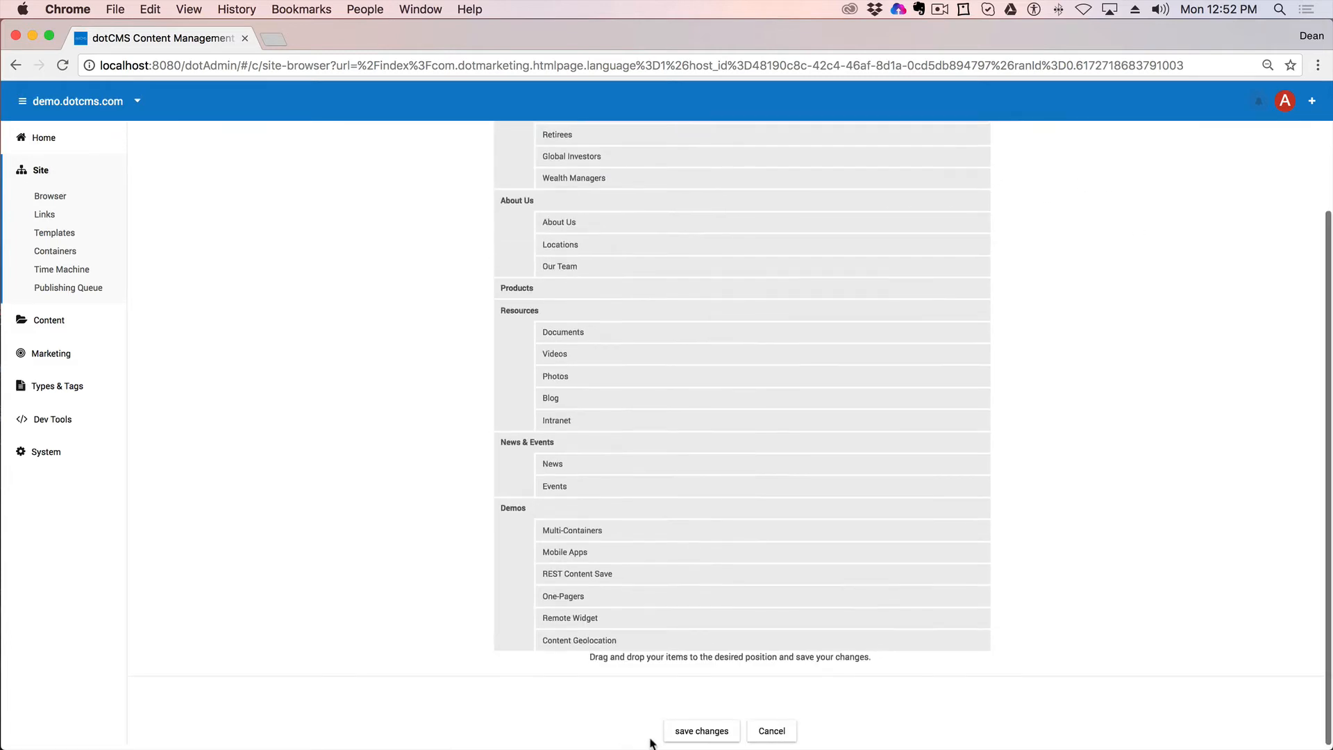
{"action": "left_click", "coordinate": [700, 731]}
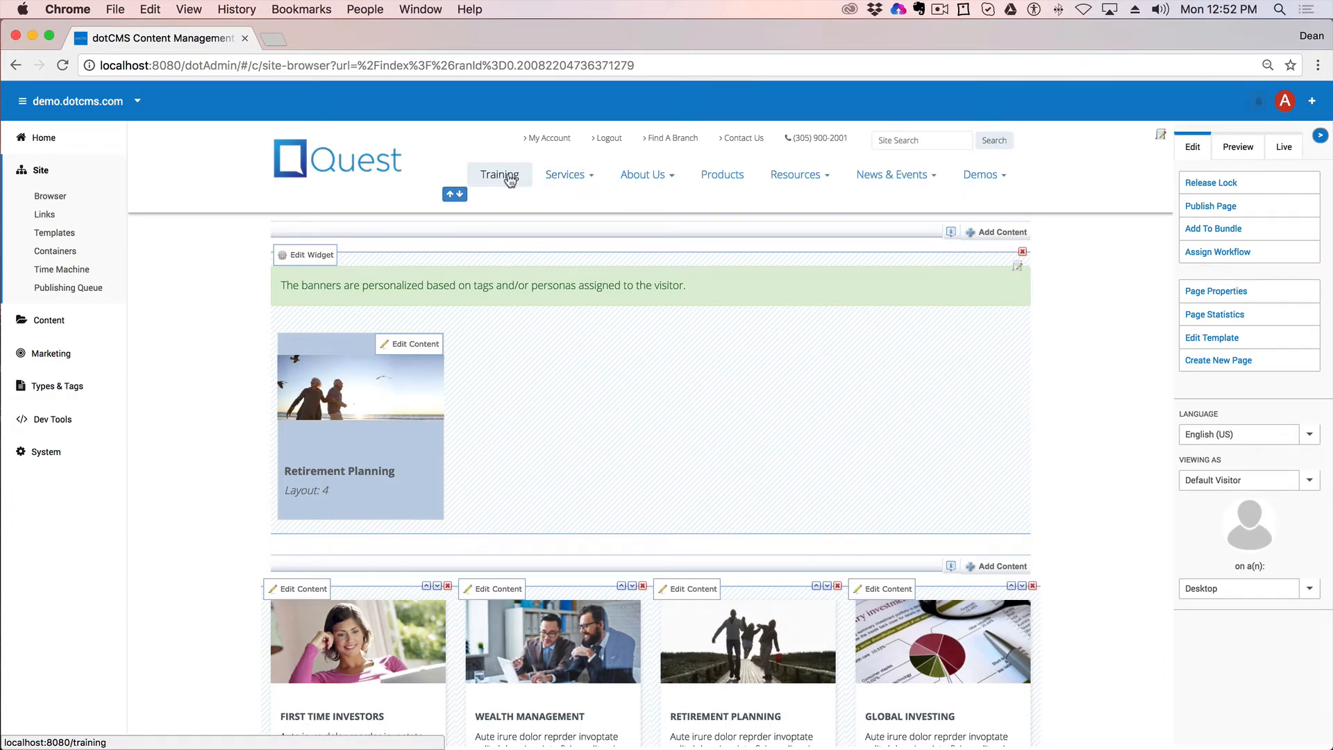
{"action": "left_click", "coordinate": [76, 197]}
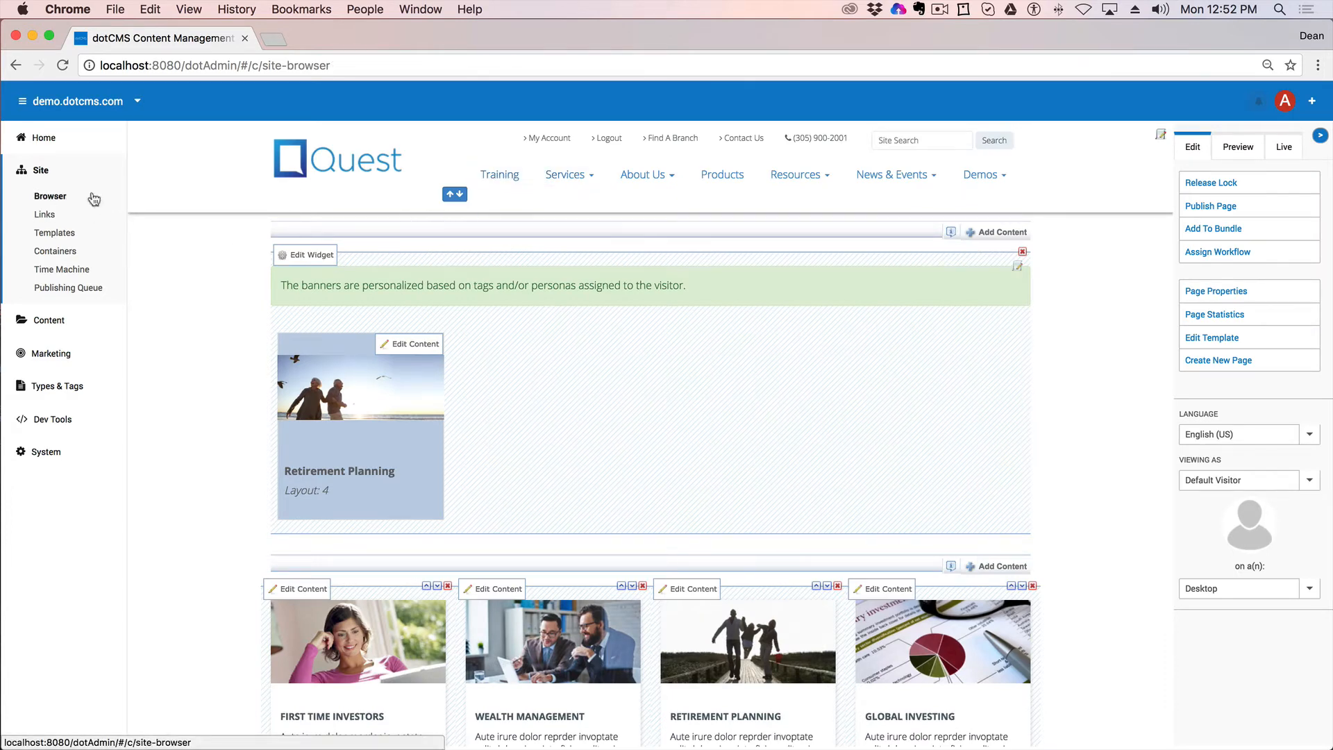
{"action": "left_click", "coordinate": [52, 199]}
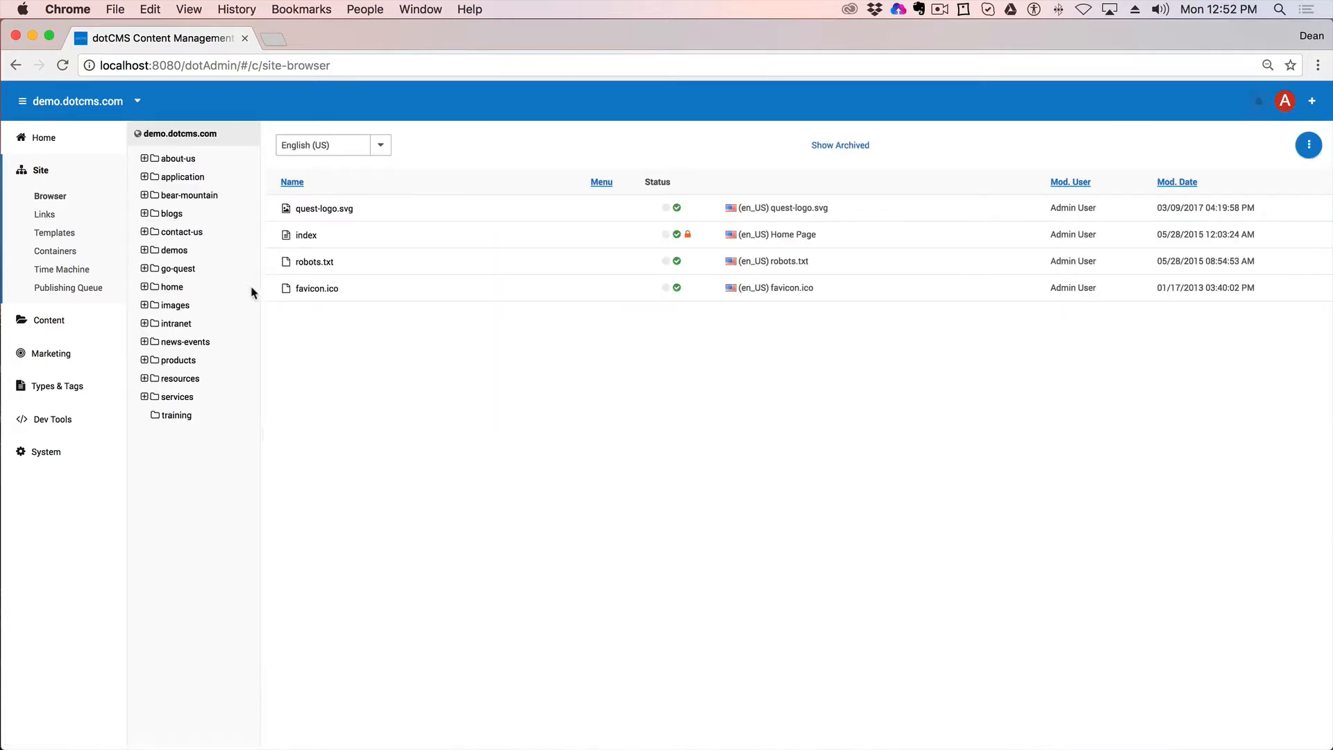
Step: Open the training folder and bring up its context menu
{"action": "left_click", "coordinate": [179, 418]}
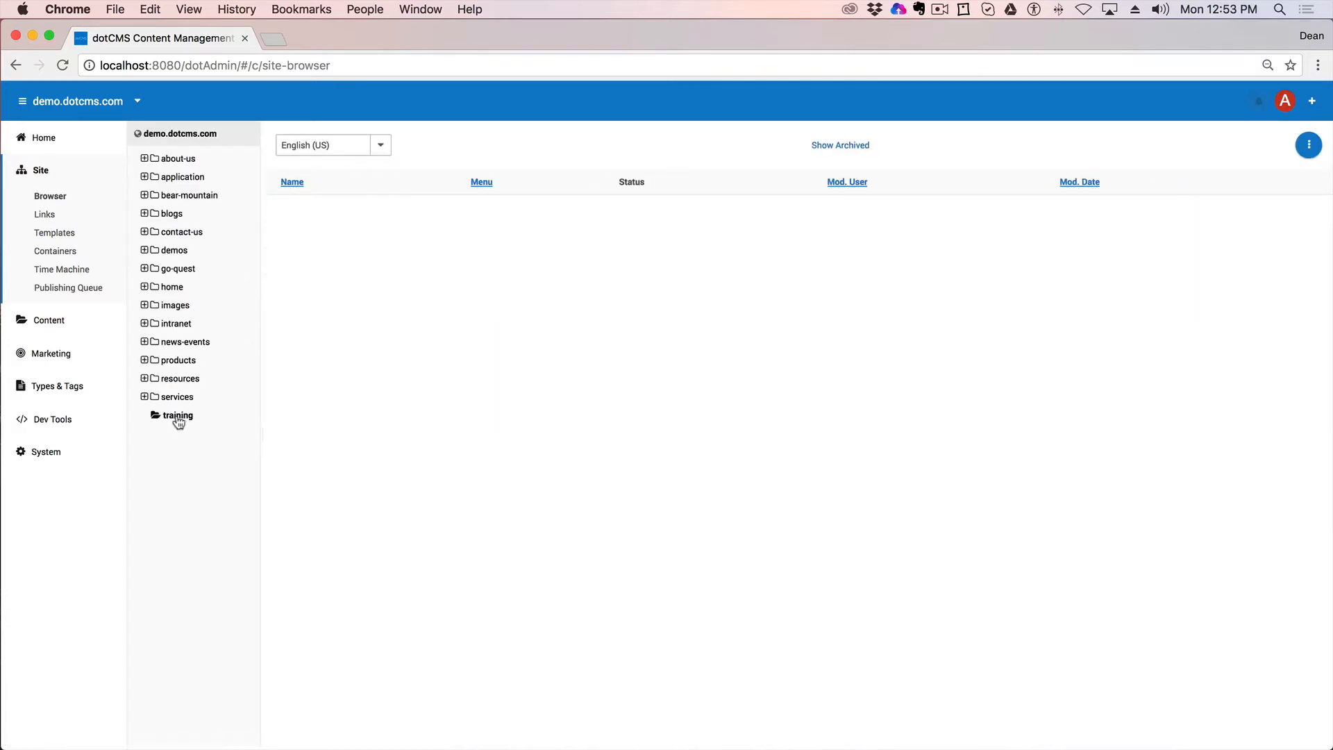
{"action": "right_click", "coordinate": [178, 420]}
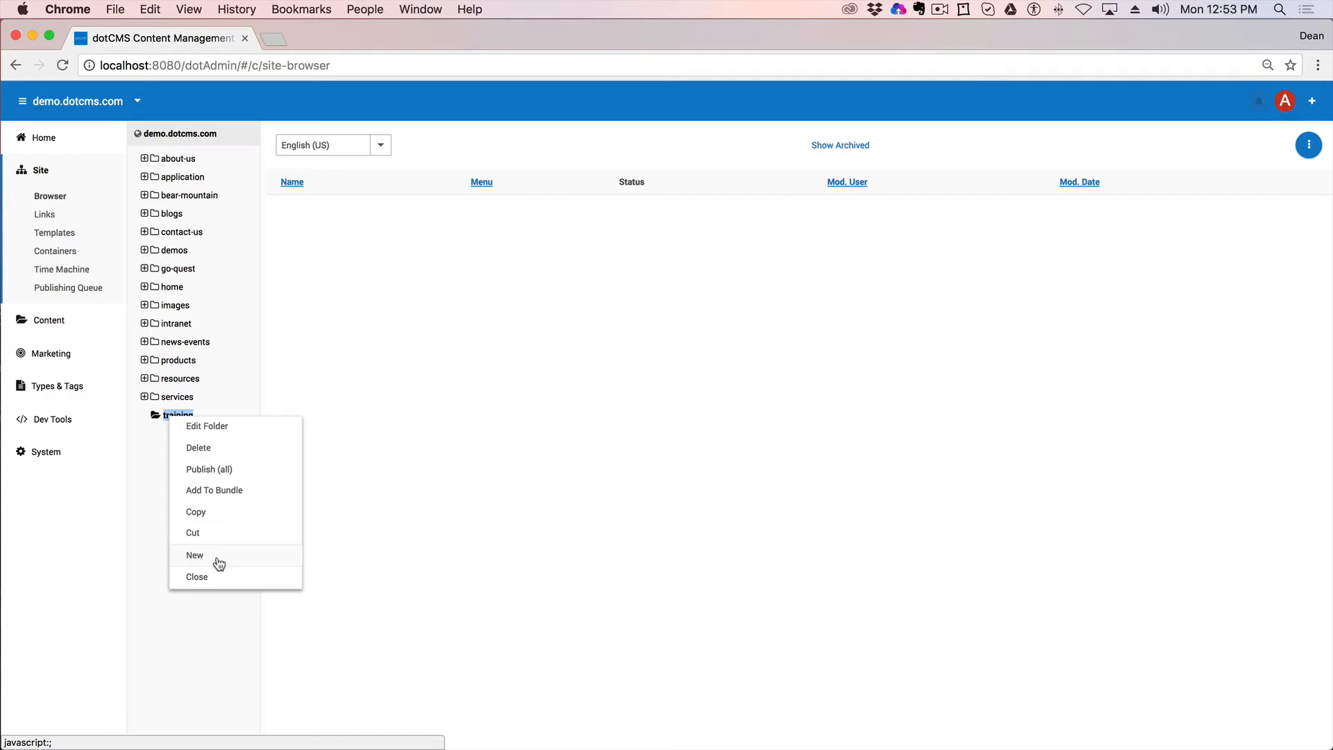
Step: Start a new page in the training folder using the Page Asset type
{"action": "mouse_move", "coordinate": [221, 561]}
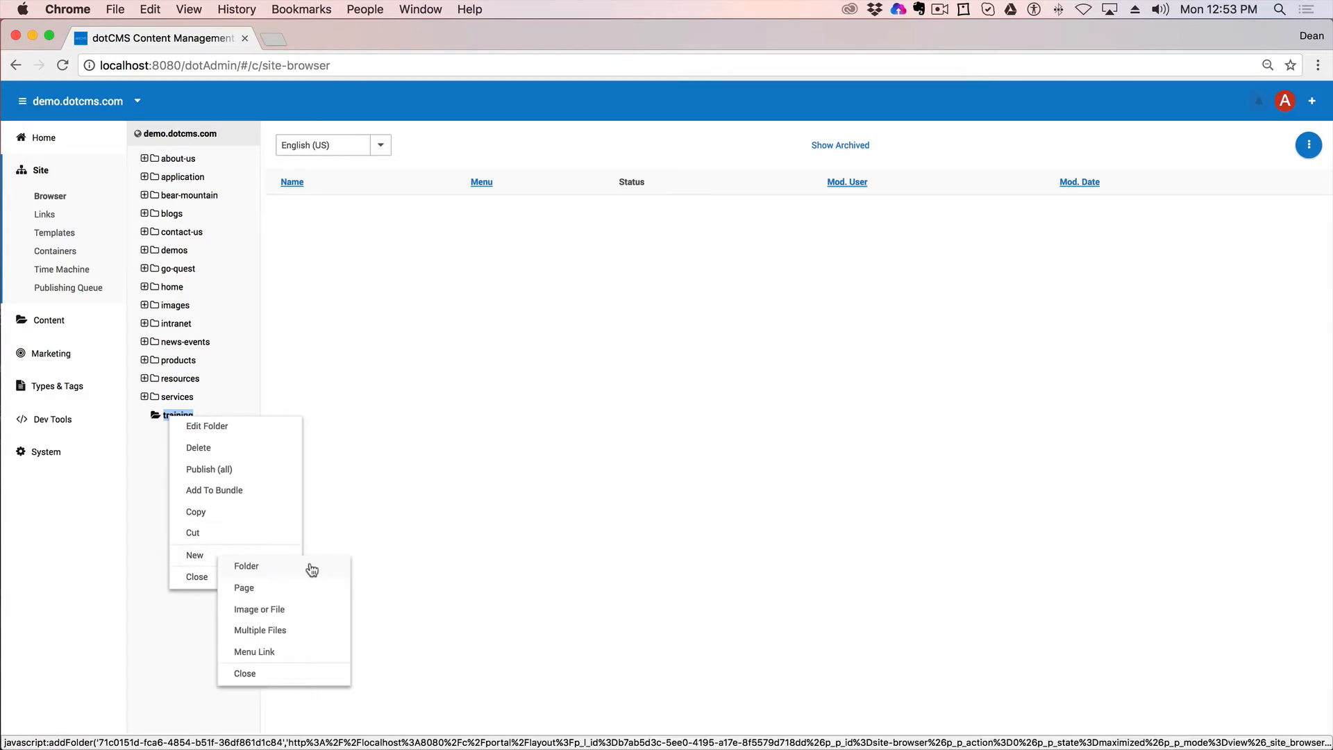
{"action": "left_click", "coordinate": [272, 590]}
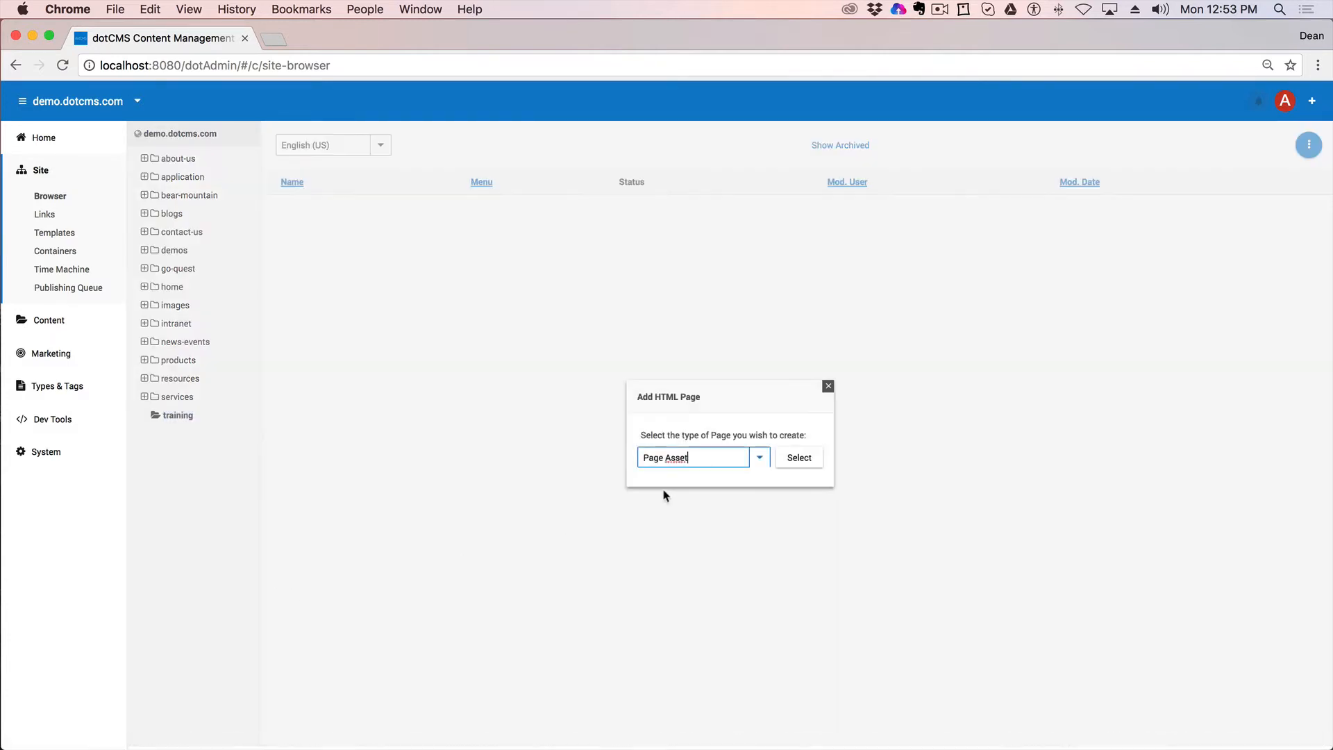
{"action": "left_click", "coordinate": [760, 457]}
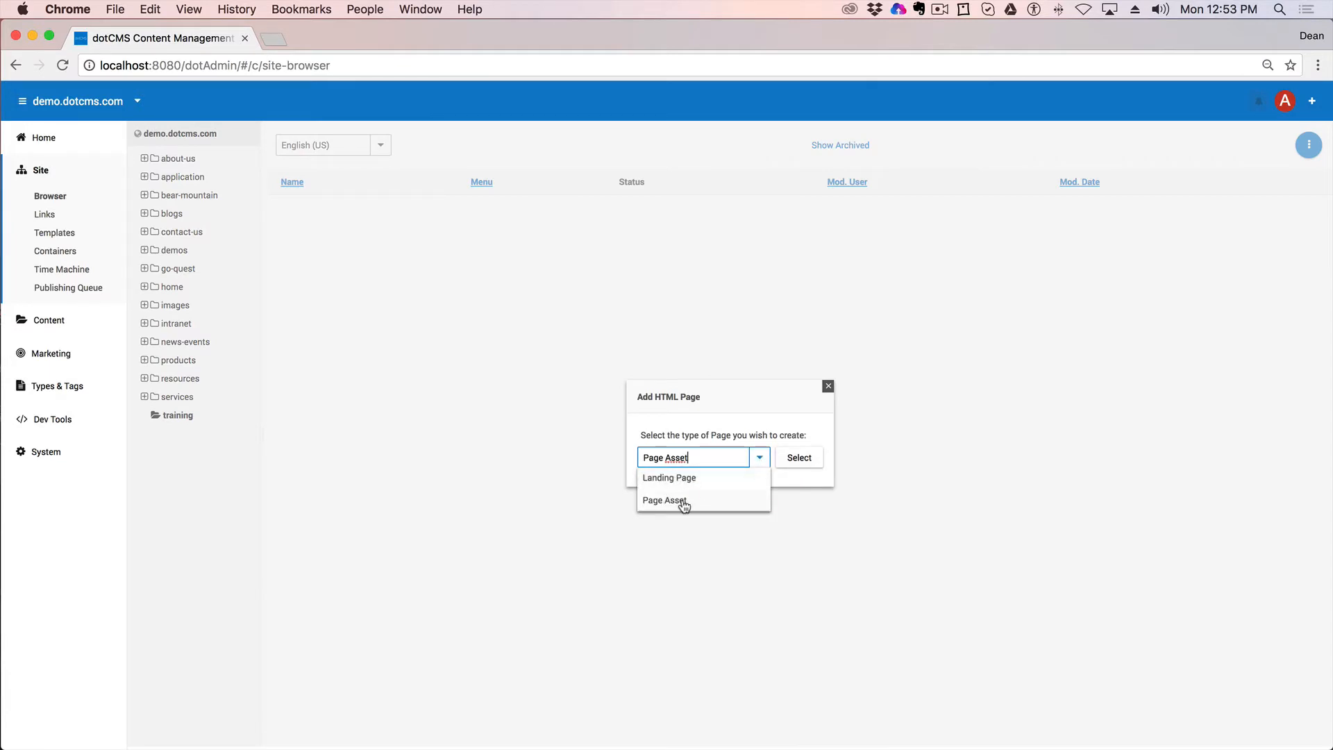
{"action": "left_click", "coordinate": [736, 501]}
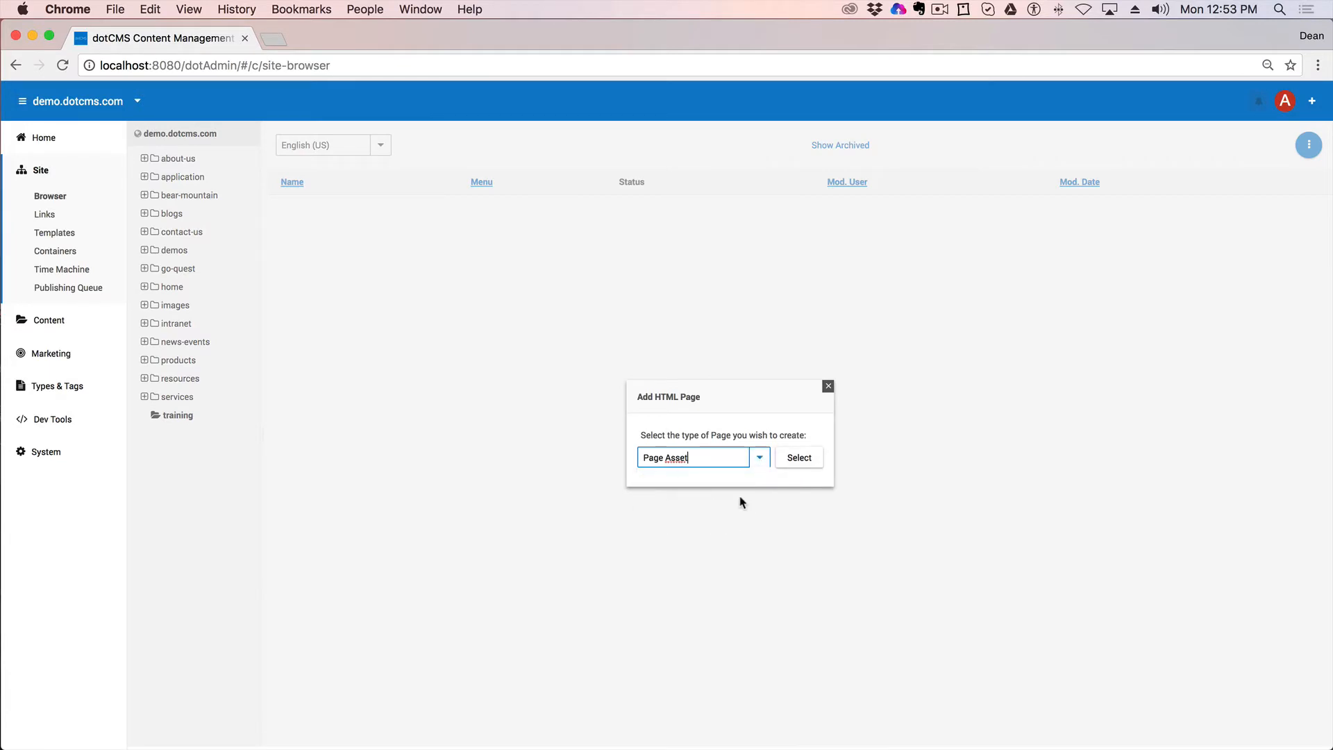
{"action": "left_click", "coordinate": [799, 459]}
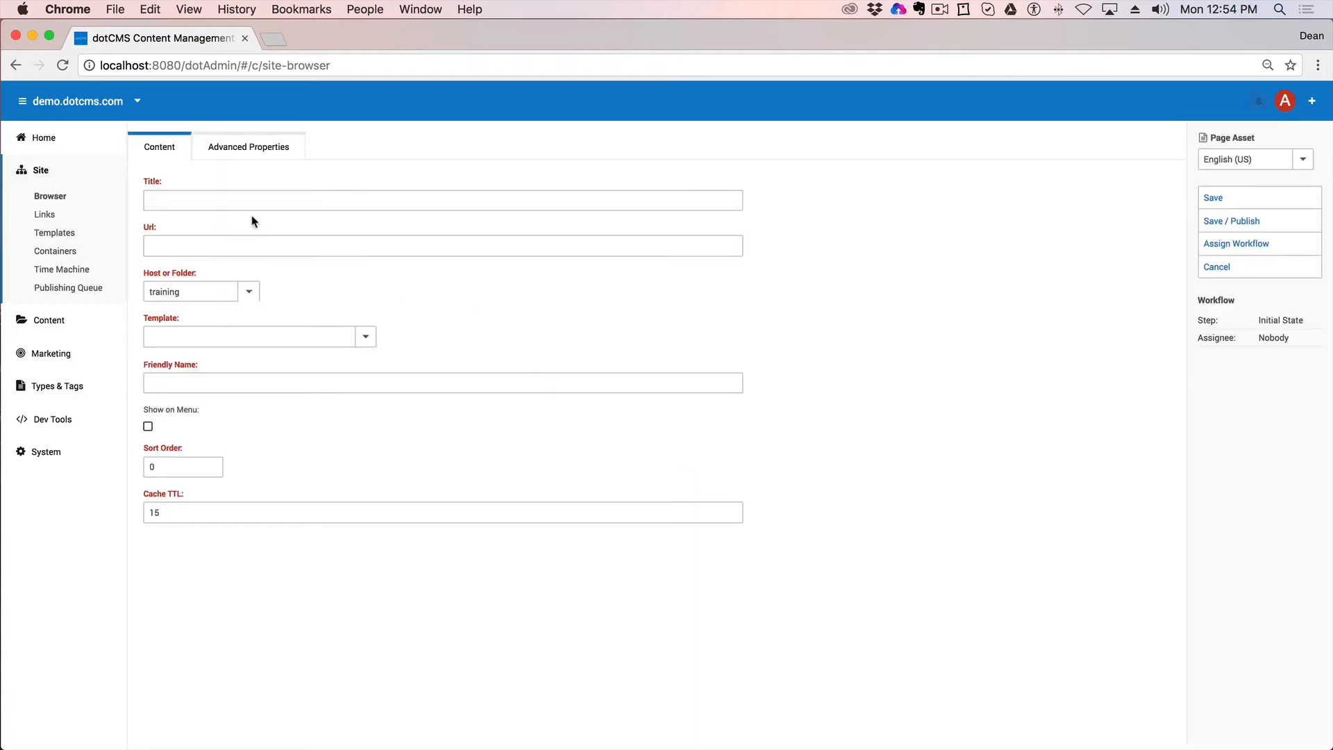
Step: Title the new page 'Training Home' and replace its auto-filled Url with 'index'
{"action": "left_click", "coordinate": [227, 200]}
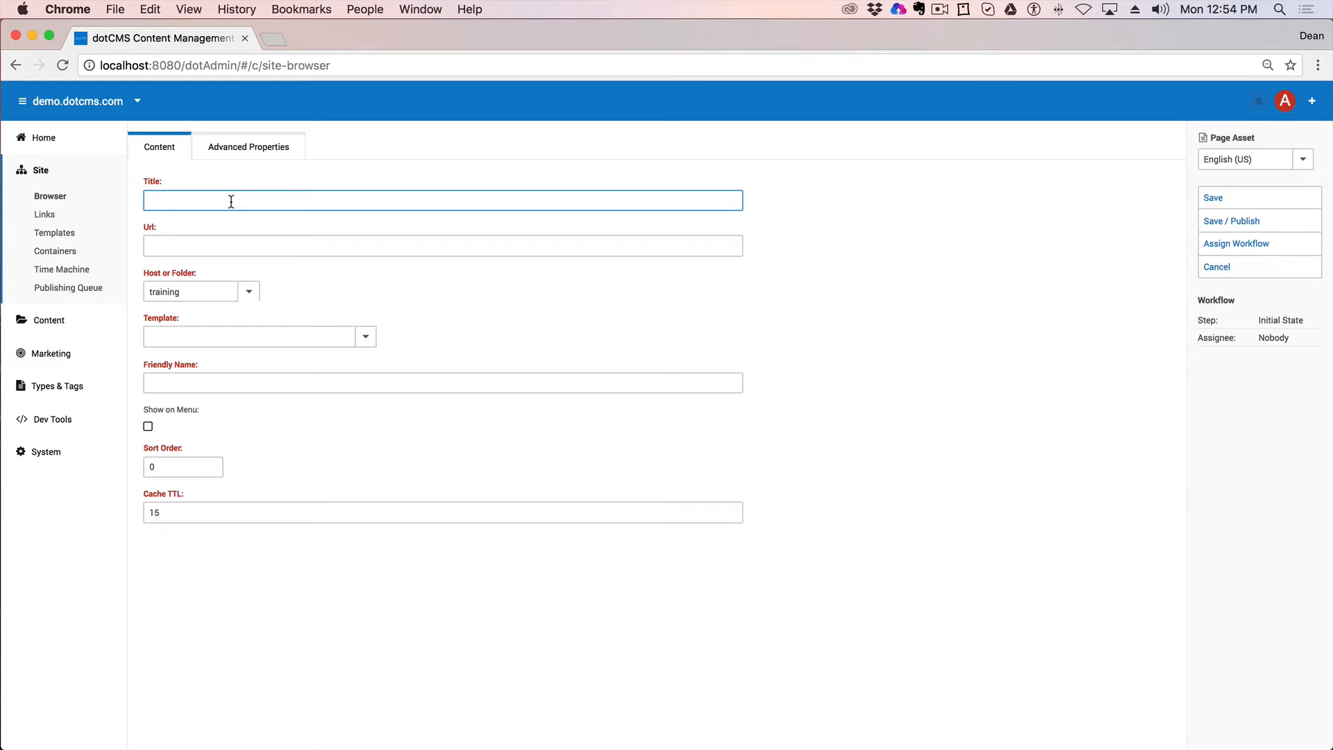
{"action": "type", "text": "Training Home"}
{"action": "left_click", "coordinate": [328, 248]}
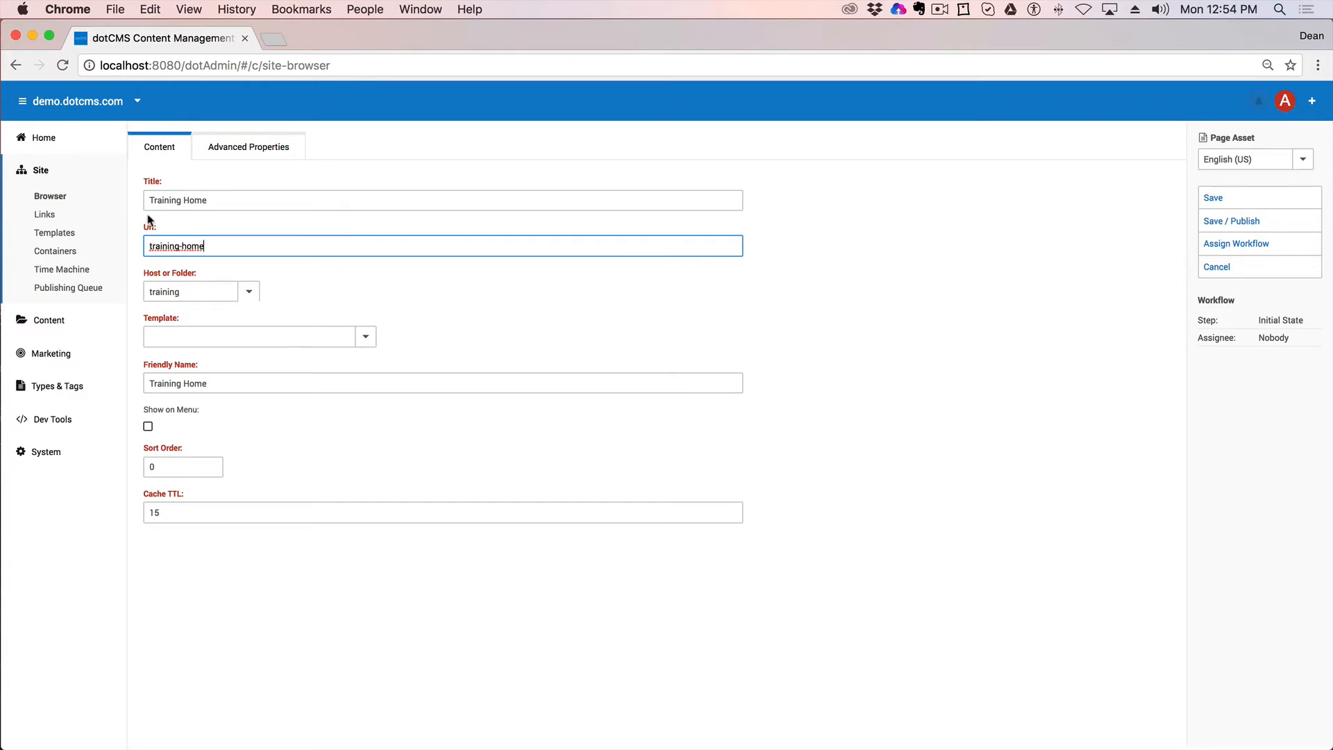
{"action": "triple_click", "coordinate": [184, 246]}
{"action": "left_click_drag", "start_coordinate": [271, 253], "coordinate": [126, 248]}
{"action": "type", "text": "index"}
{"action": "left_click", "coordinate": [465, 302]}
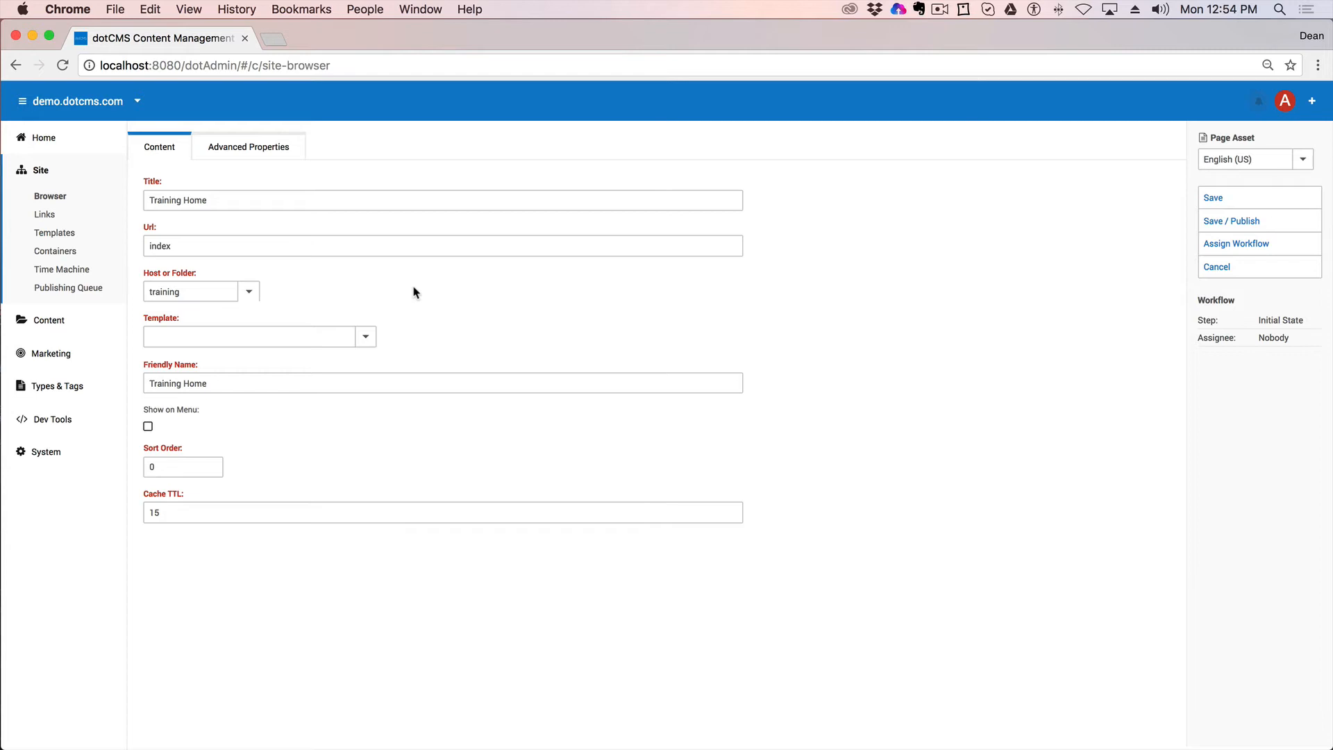
Step: Assign the Quest - 2 Column (w/ Side Nav) template and save and publish the page
{"action": "left_click", "coordinate": [251, 336]}
{"action": "type", "text": "2"}
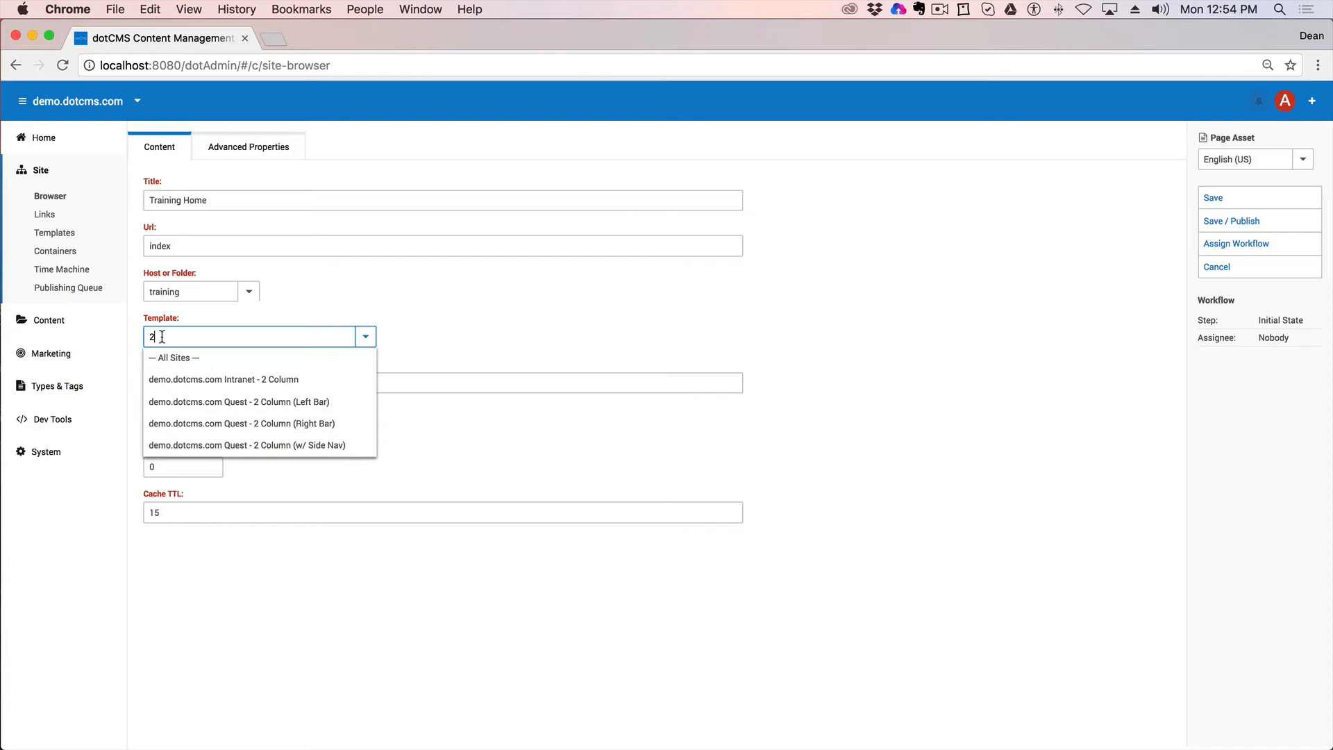
{"action": "left_click_drag", "start_coordinate": [168, 337], "coordinate": [58, 335]}
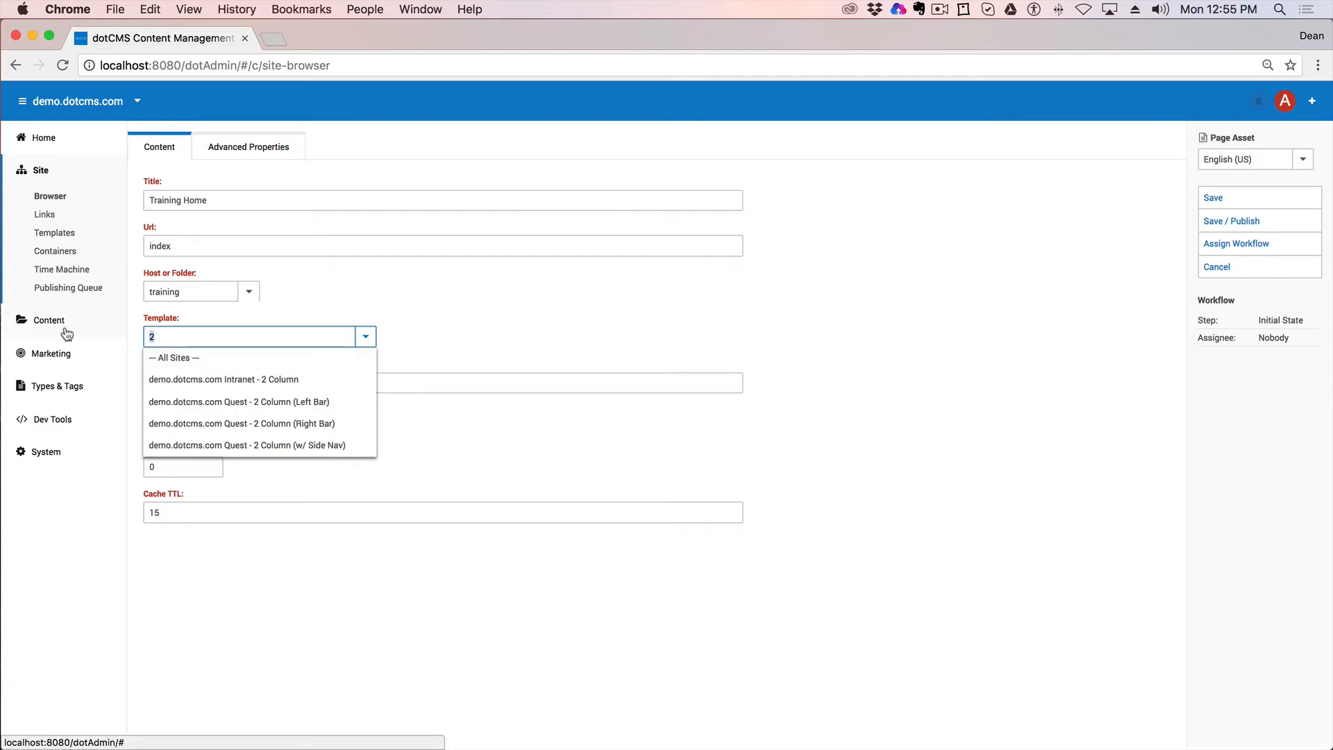
{"action": "key", "text": "BackSpace"}
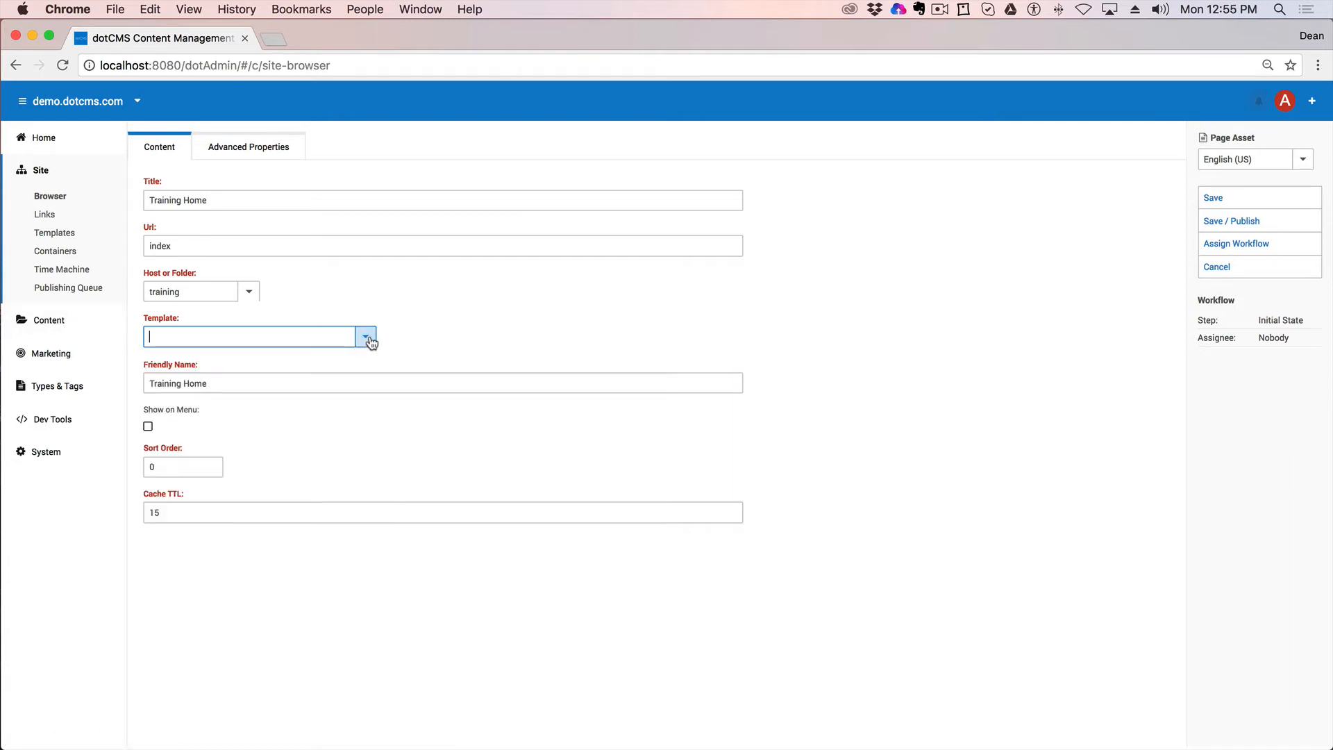
{"action": "left_click", "coordinate": [367, 338]}
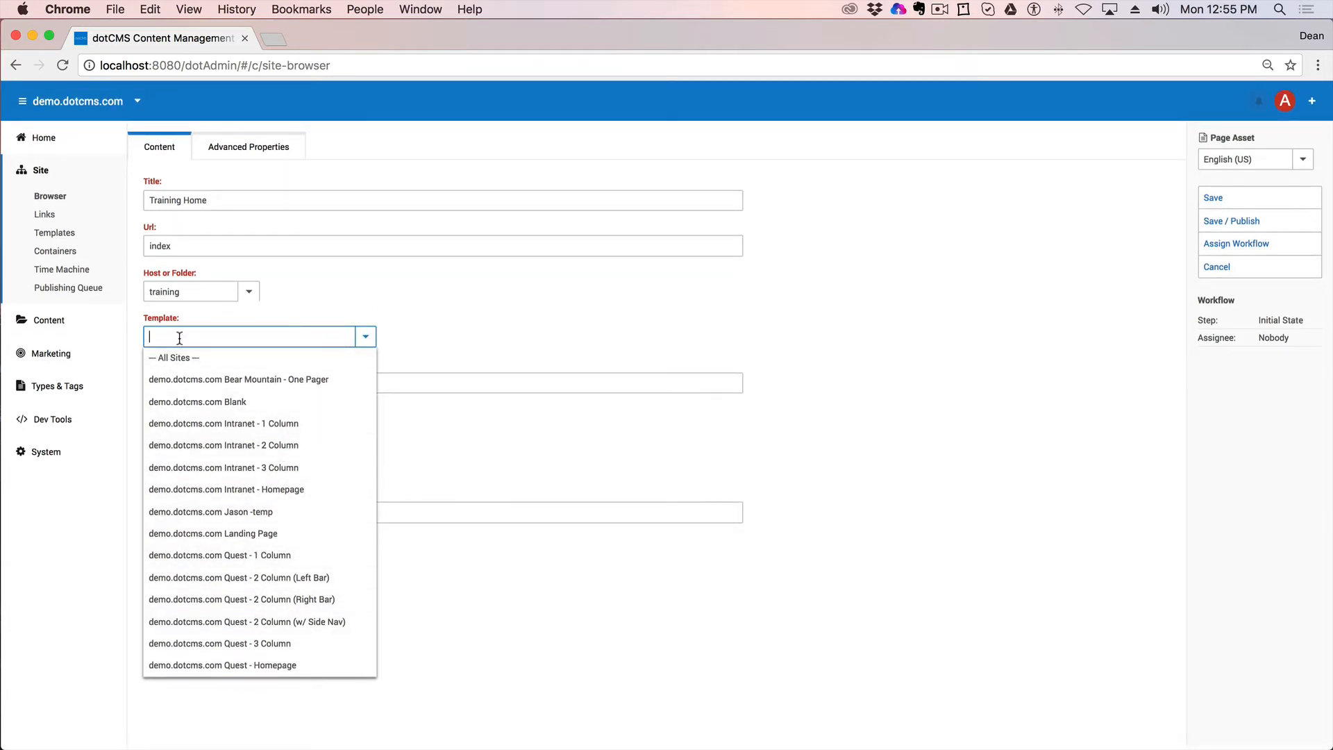
{"action": "type", "text": "2"}
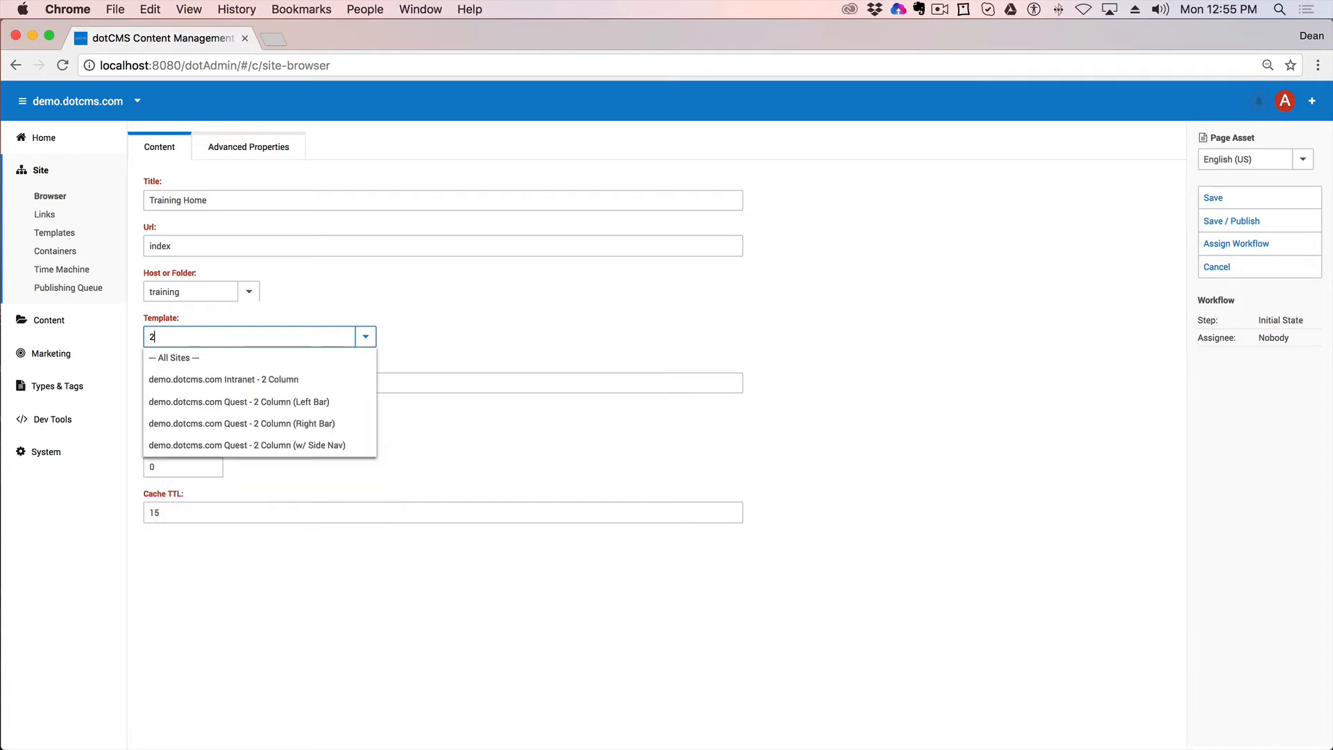
{"action": "left_click", "coordinate": [314, 451]}
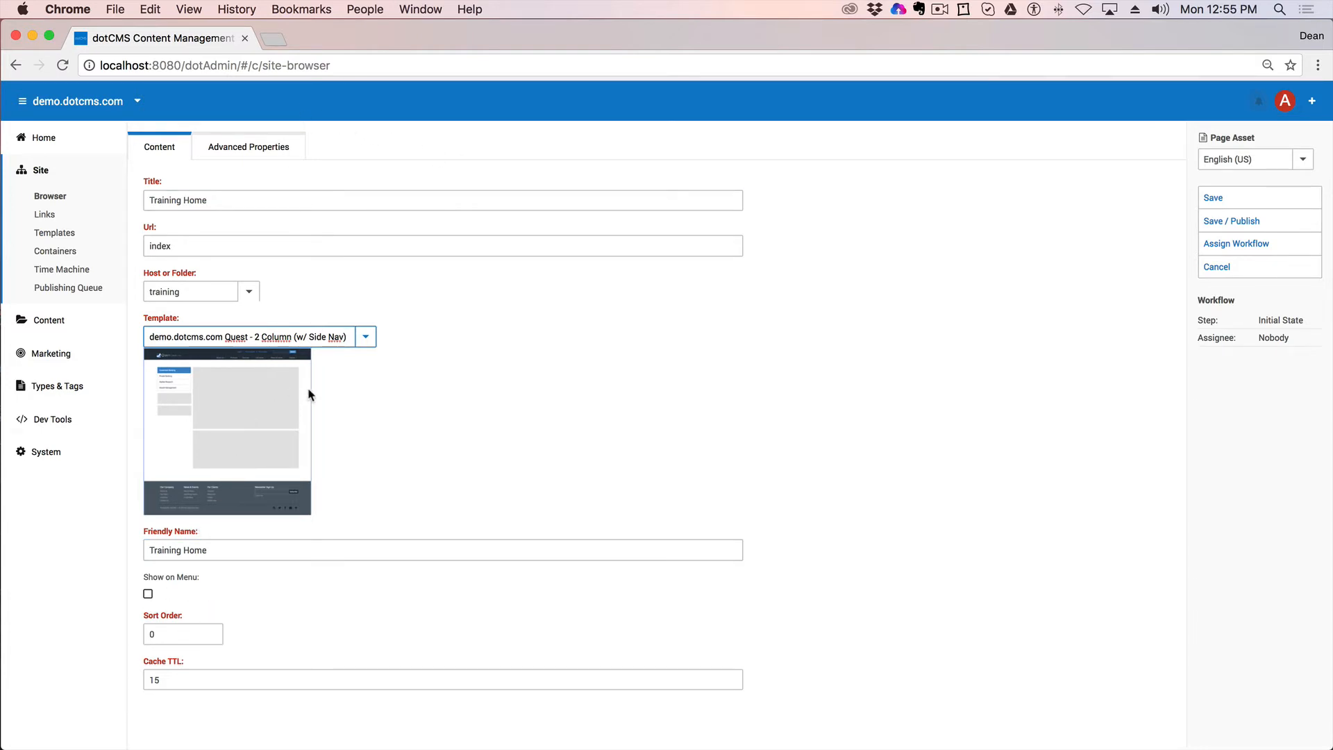
{"action": "left_click", "coordinate": [1244, 223]}
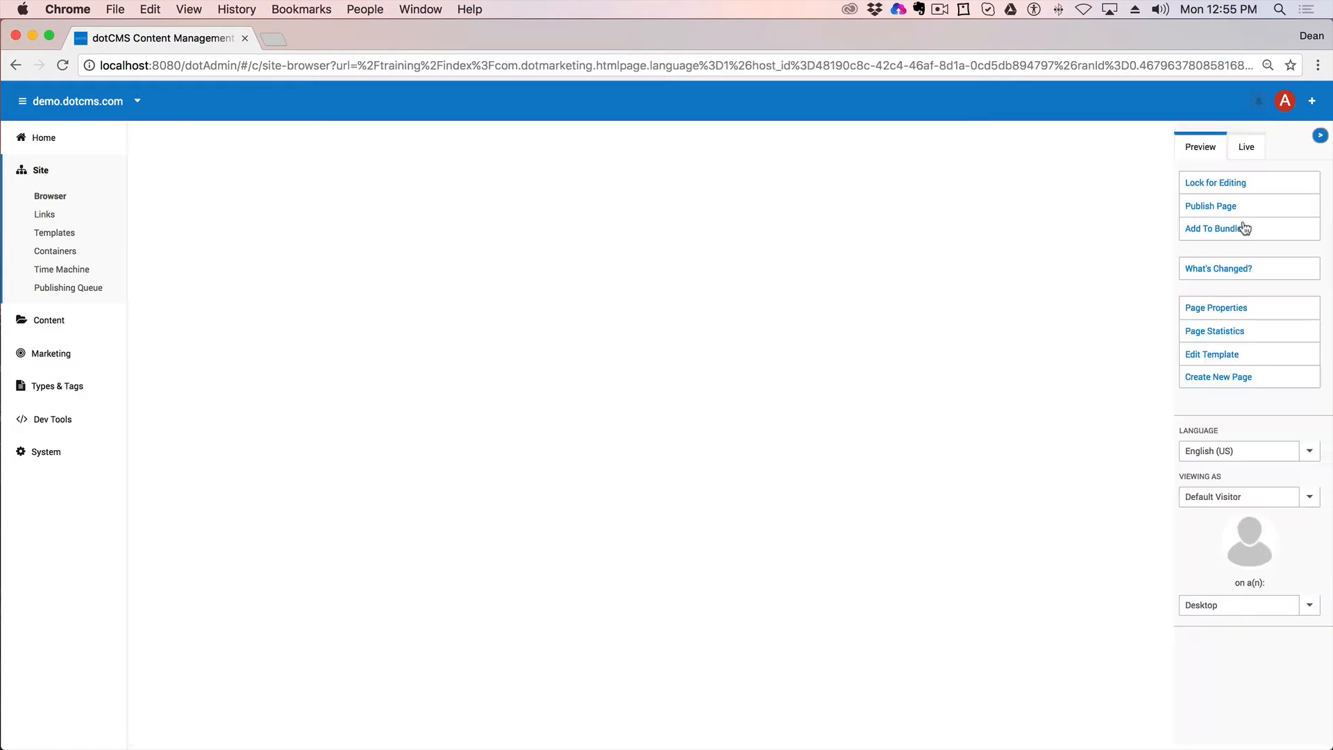
Step: Lock Training Home for editing and check the Large Column (lg-1) container's details
{"action": "left_click", "coordinate": [1233, 185]}
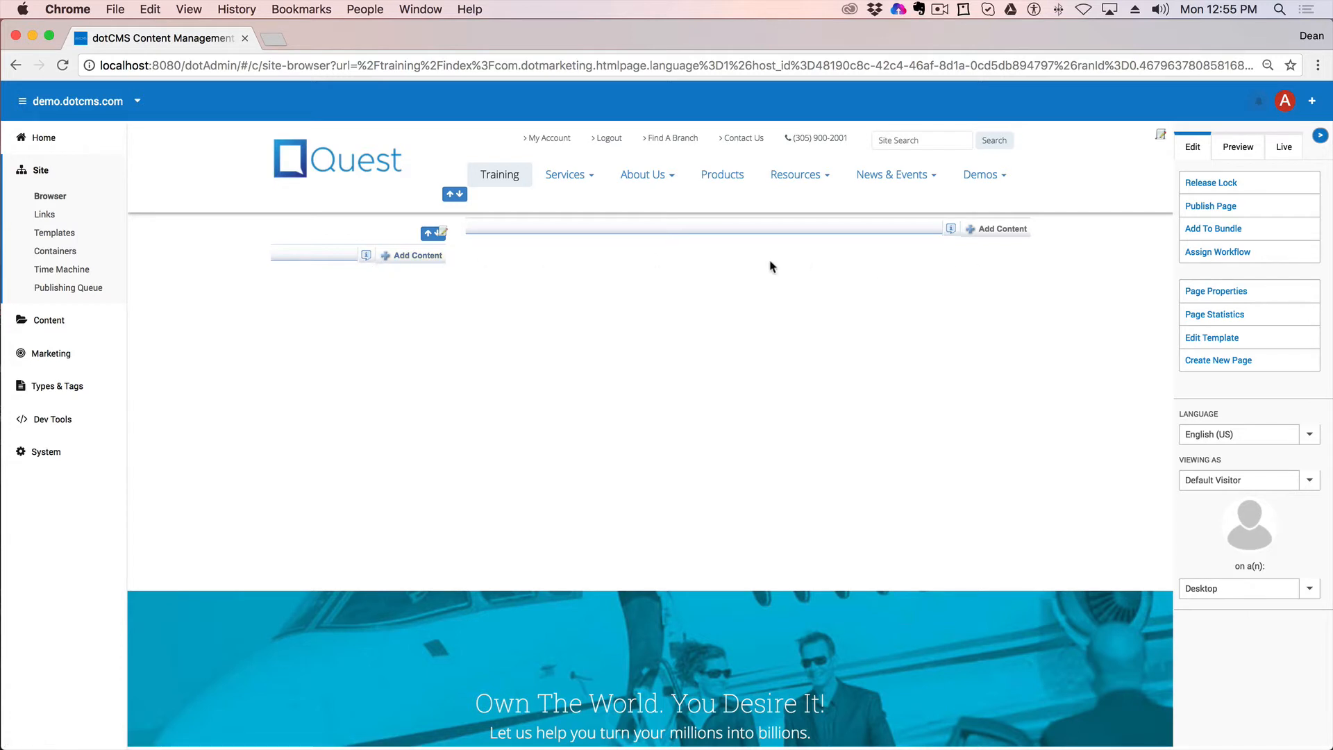
{"action": "left_click", "coordinate": [366, 257]}
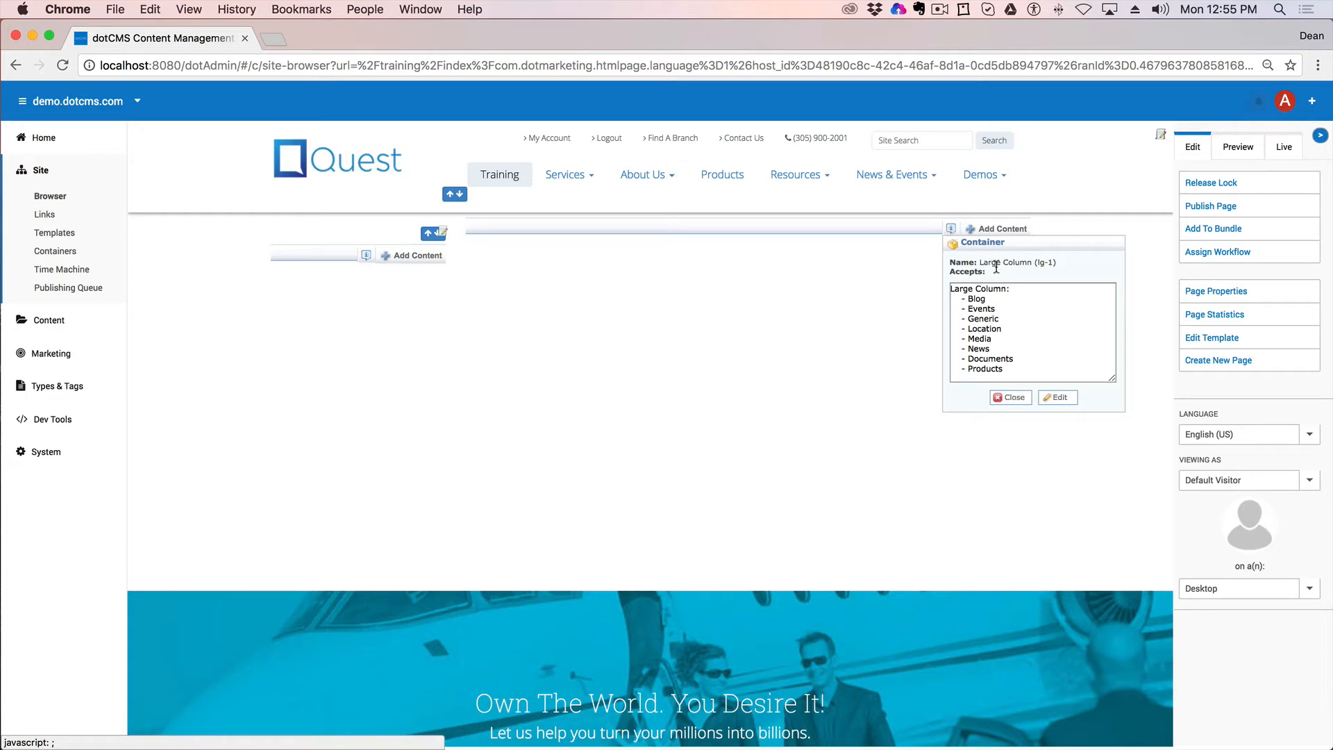
{"action": "left_click_drag", "start_coordinate": [1060, 263], "coordinate": [979, 258]}
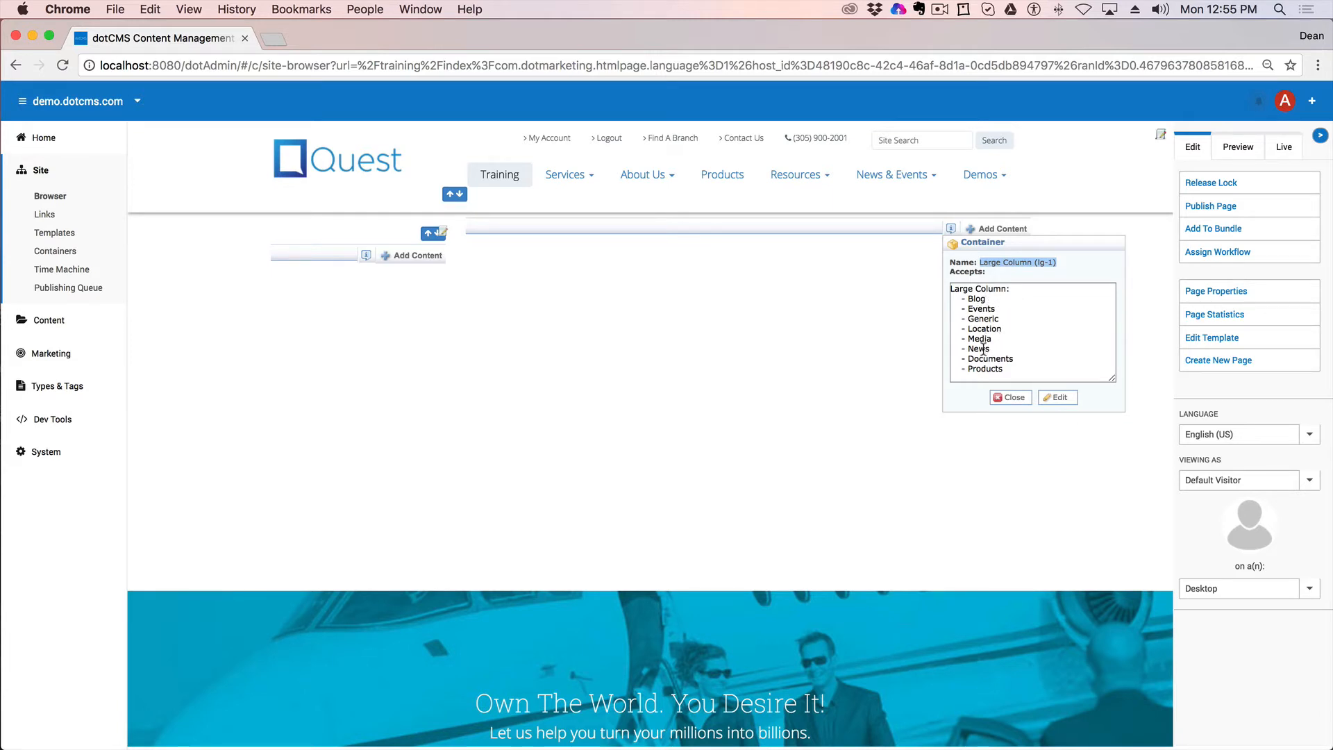
{"action": "left_click", "coordinate": [1015, 400]}
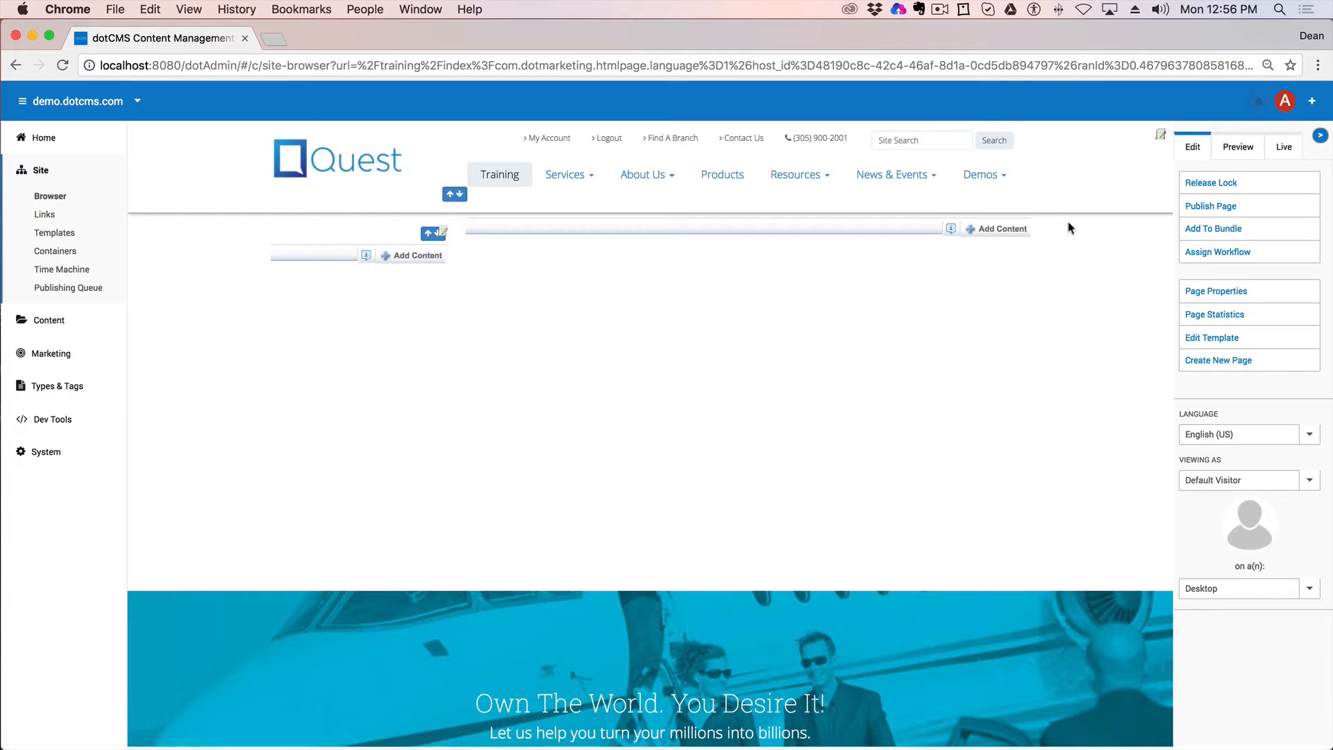
Step: Add generic content reading 'Welcome to my training homepage.' to the main column and publish it
{"action": "left_click", "coordinate": [1000, 229]}
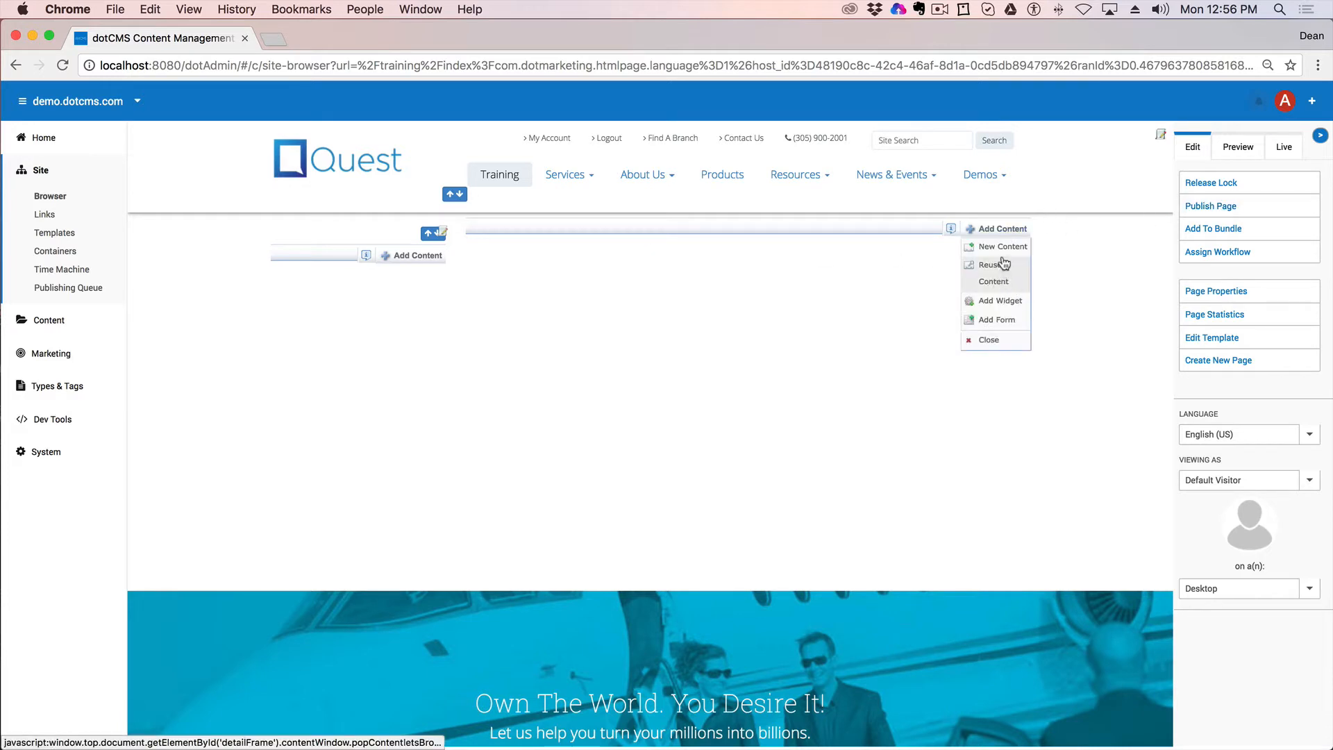
{"action": "left_click", "coordinate": [1002, 248]}
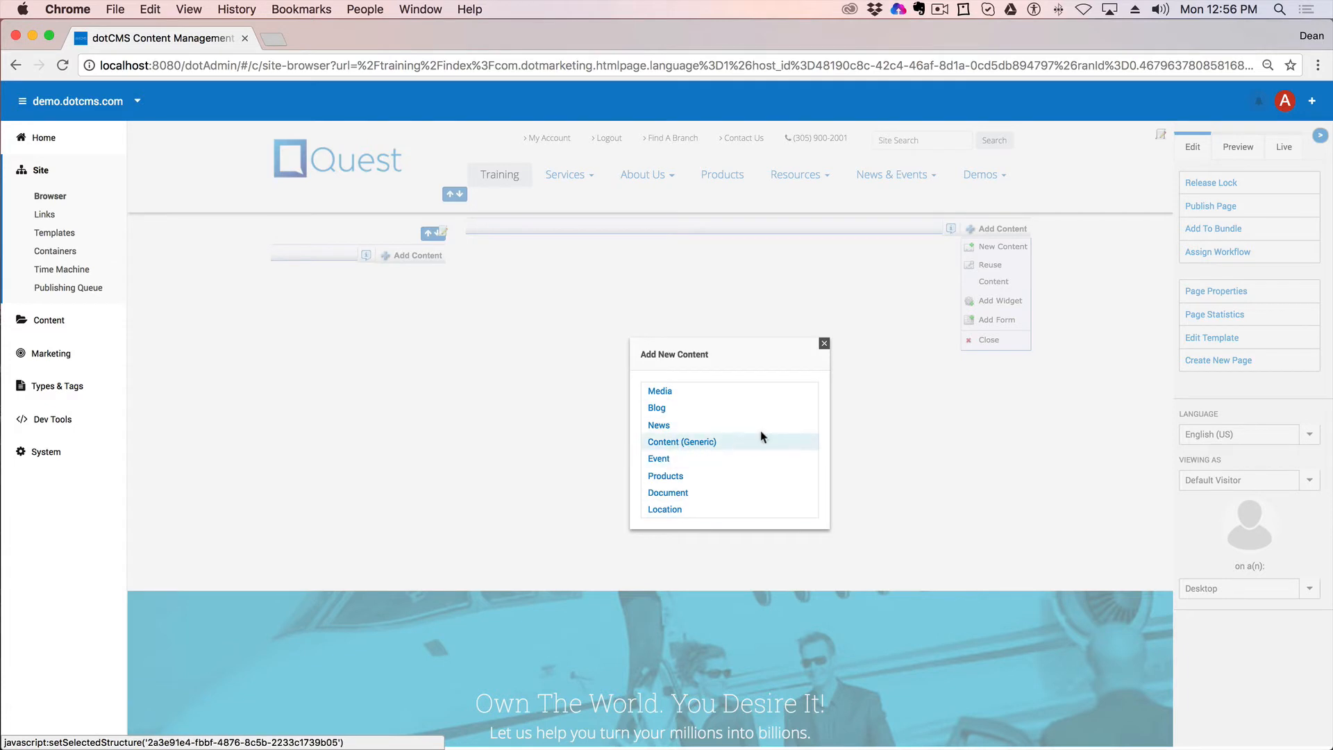
{"action": "left_click", "coordinate": [760, 437]}
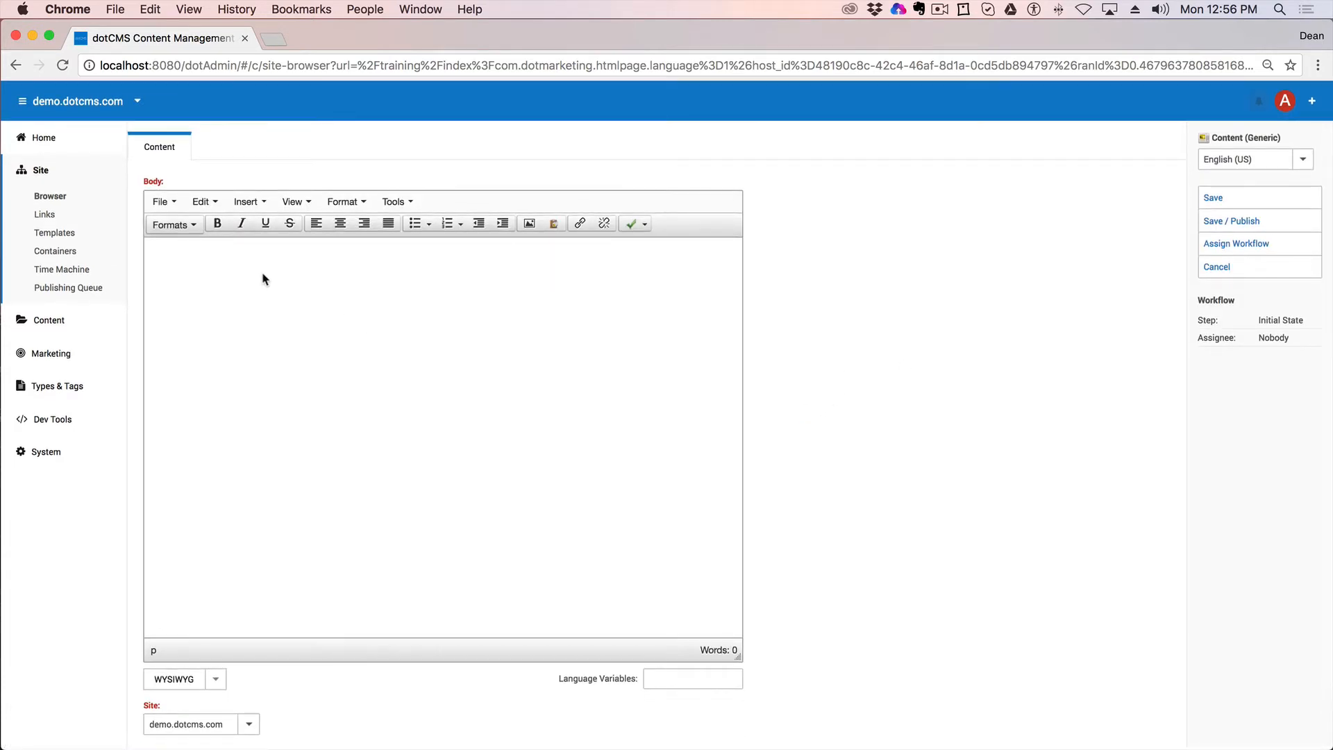
{"action": "type", "text": "WE"}
{"action": "type", "text": "lcome "}
{"action": "type", "text": "to my training homepage."}
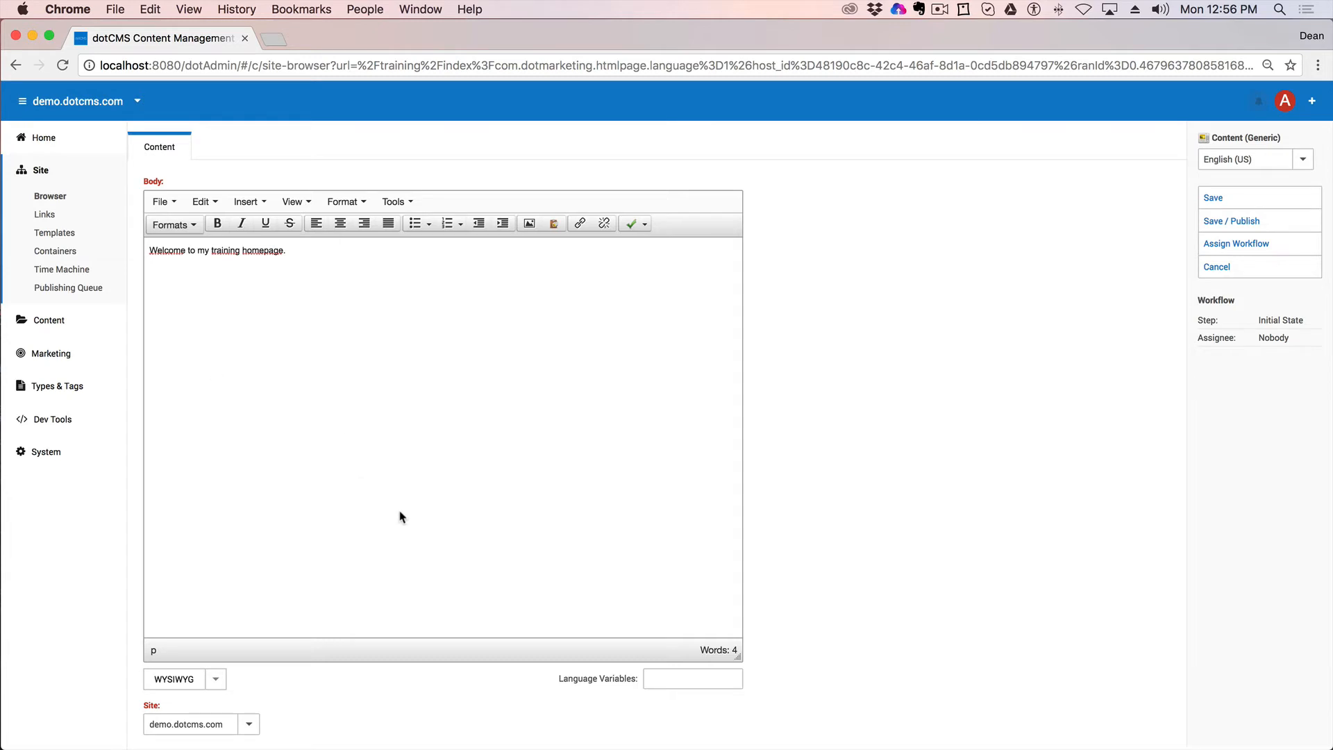
{"action": "scroll", "coordinate": [400, 517], "scroll_direction": "down", "scroll_amount": 2}
{"action": "left_click", "coordinate": [189, 713]}
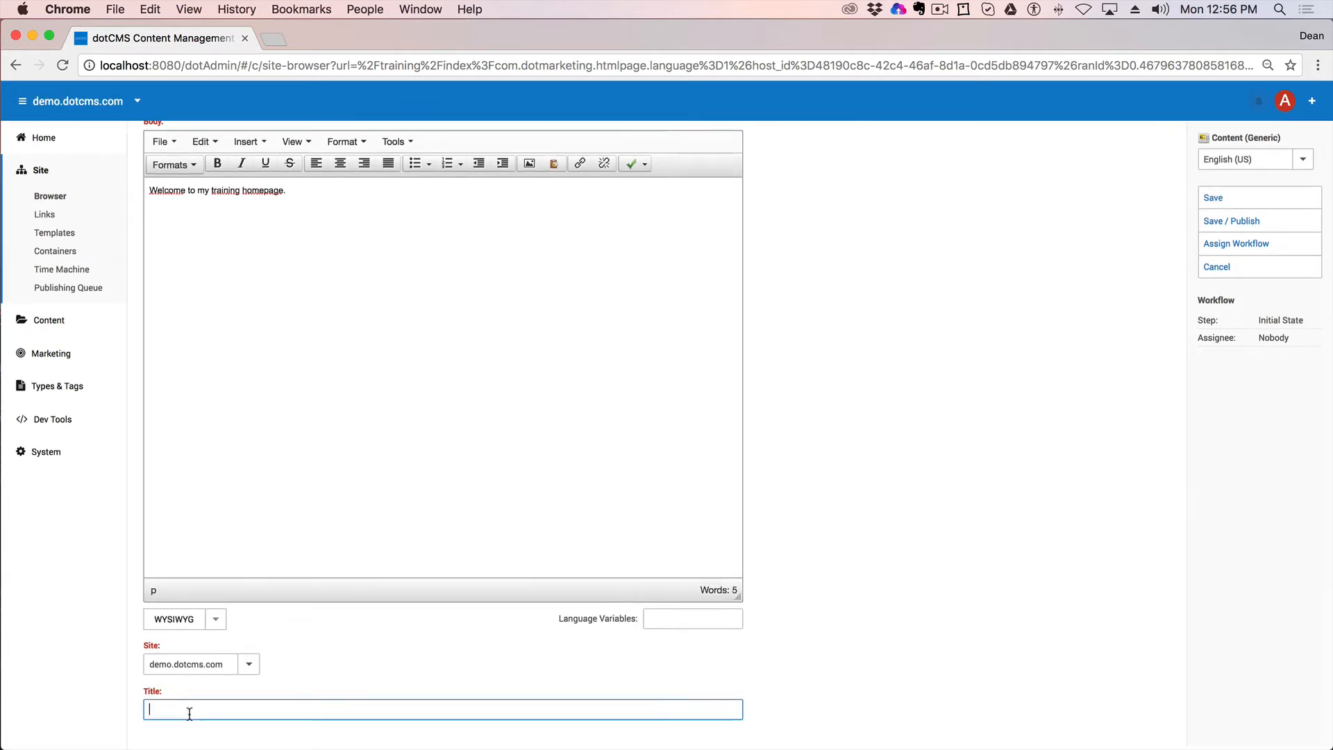
{"action": "type", "text": "Welcome to training"}
{"action": "left_click", "coordinate": [1228, 215]}
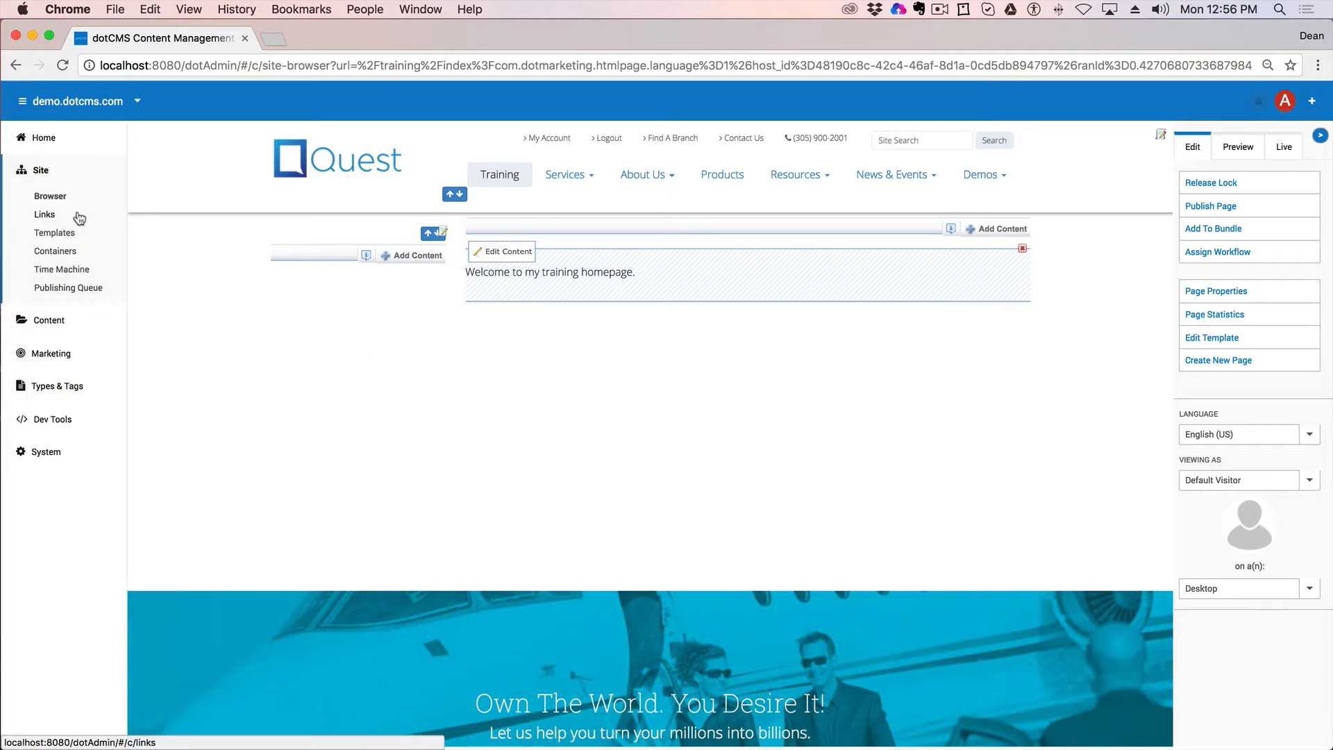
Step: Open the training index page, look at the About Us page, then return to the Site Browser
{"action": "left_click", "coordinate": [52, 196]}
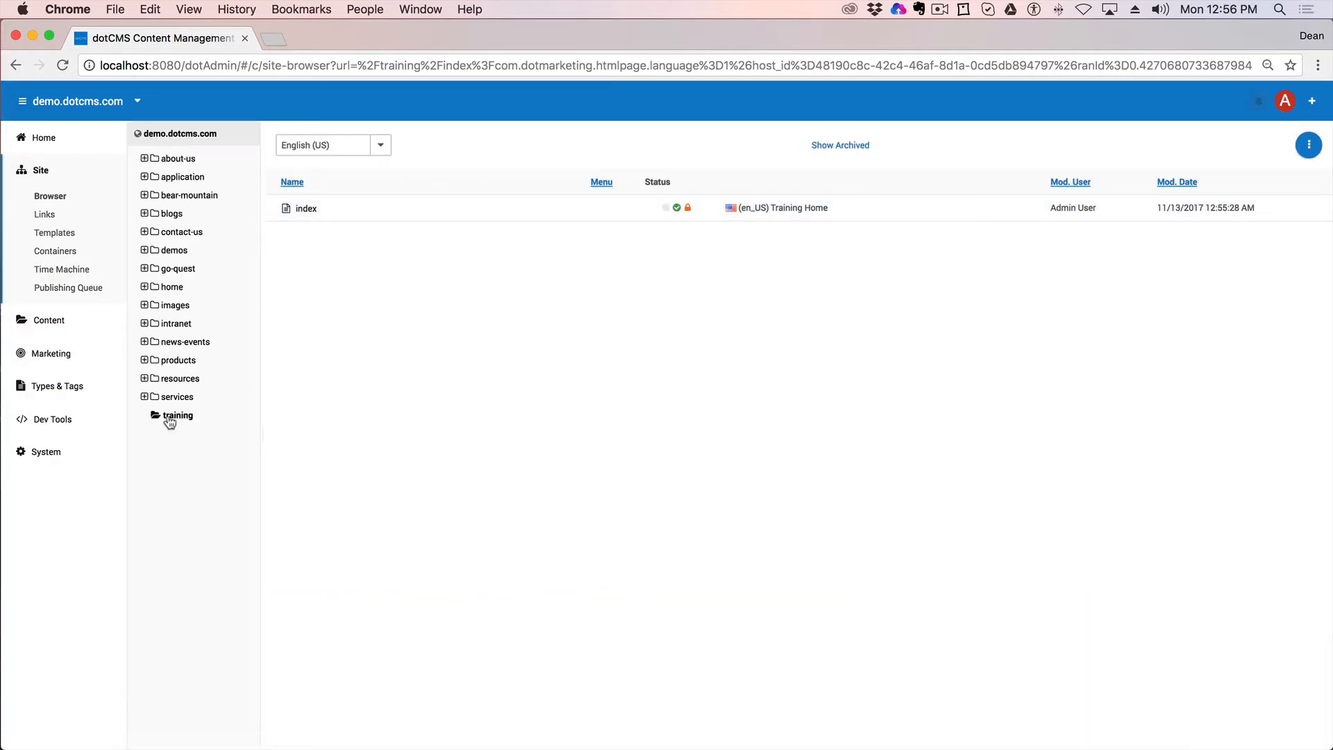
{"action": "left_click", "coordinate": [302, 212]}
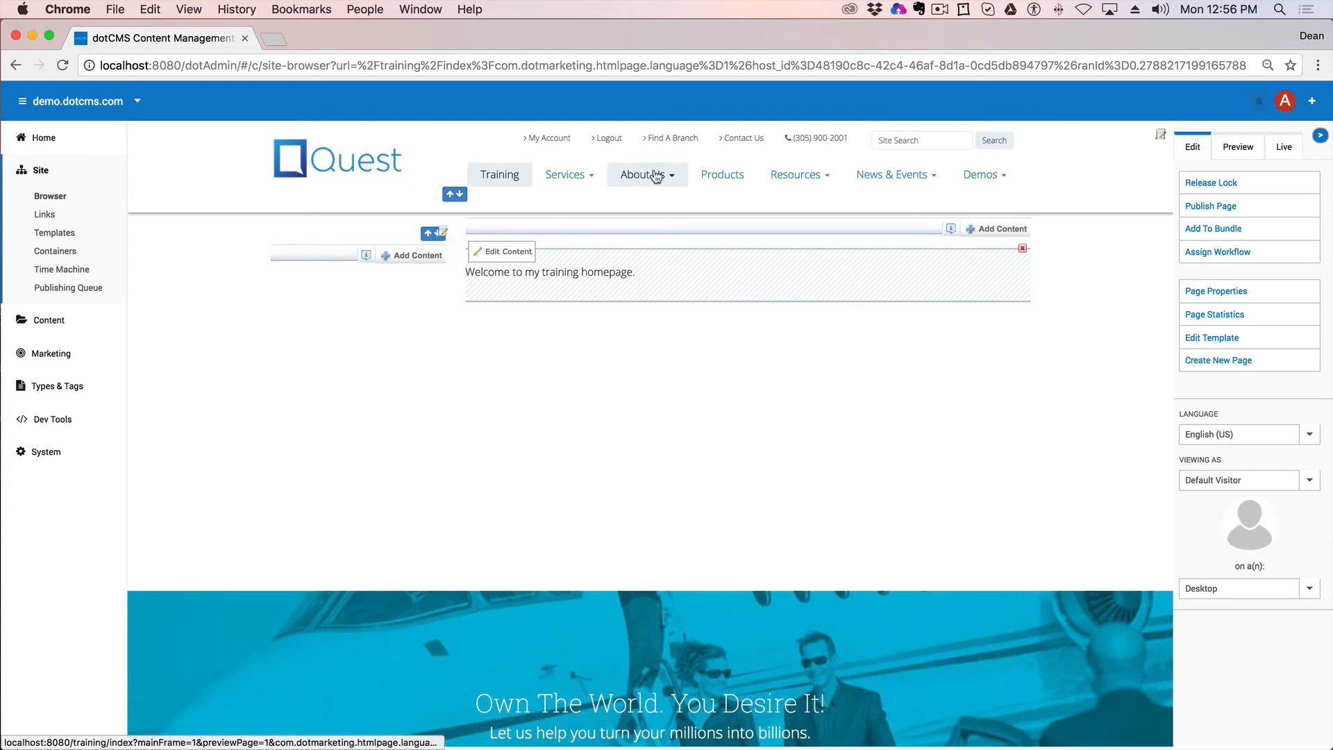
{"action": "mouse_move", "coordinate": [646, 175]}
{"action": "left_click", "coordinate": [657, 197]}
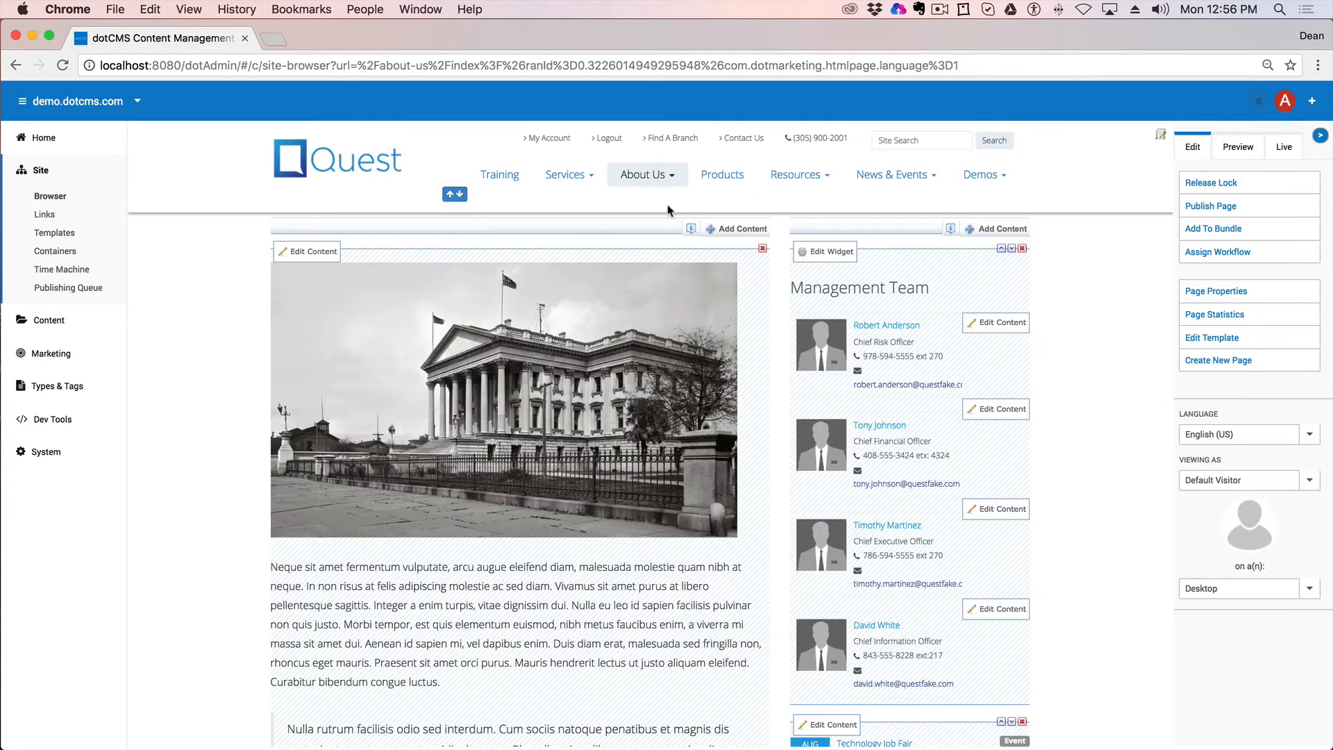
{"action": "left_click", "coordinate": [505, 175]}
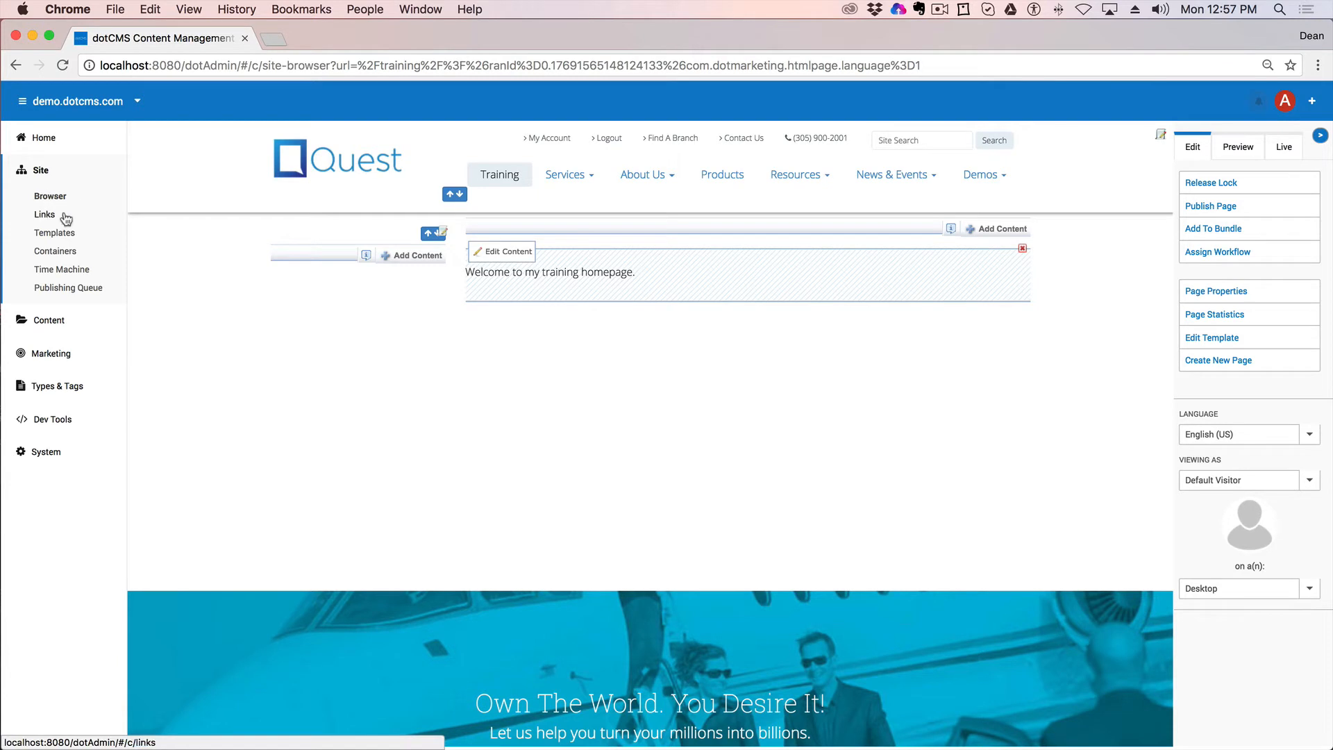
{"action": "left_click", "coordinate": [51, 194]}
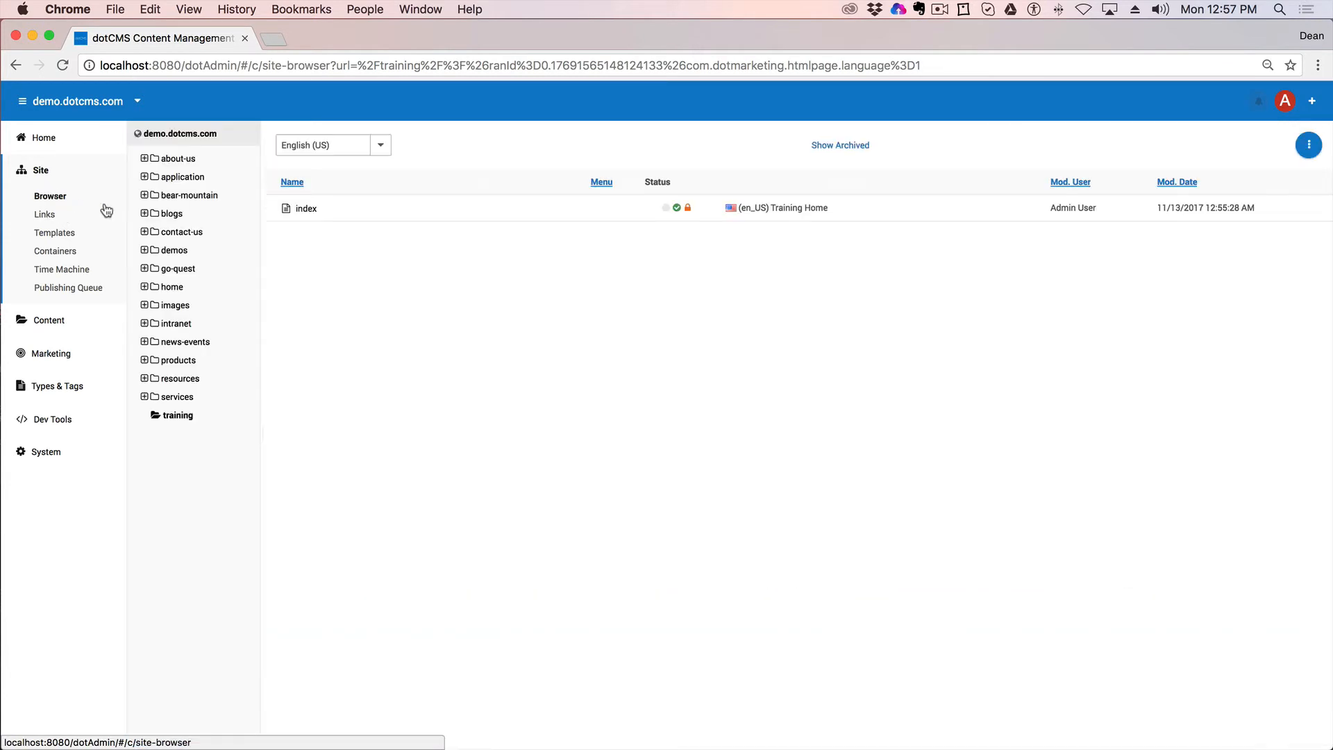
Step: Create a subfolder named 'images' inside the training folder
{"action": "right_click", "coordinate": [178, 420]}
{"action": "mouse_move", "coordinate": [214, 561]}
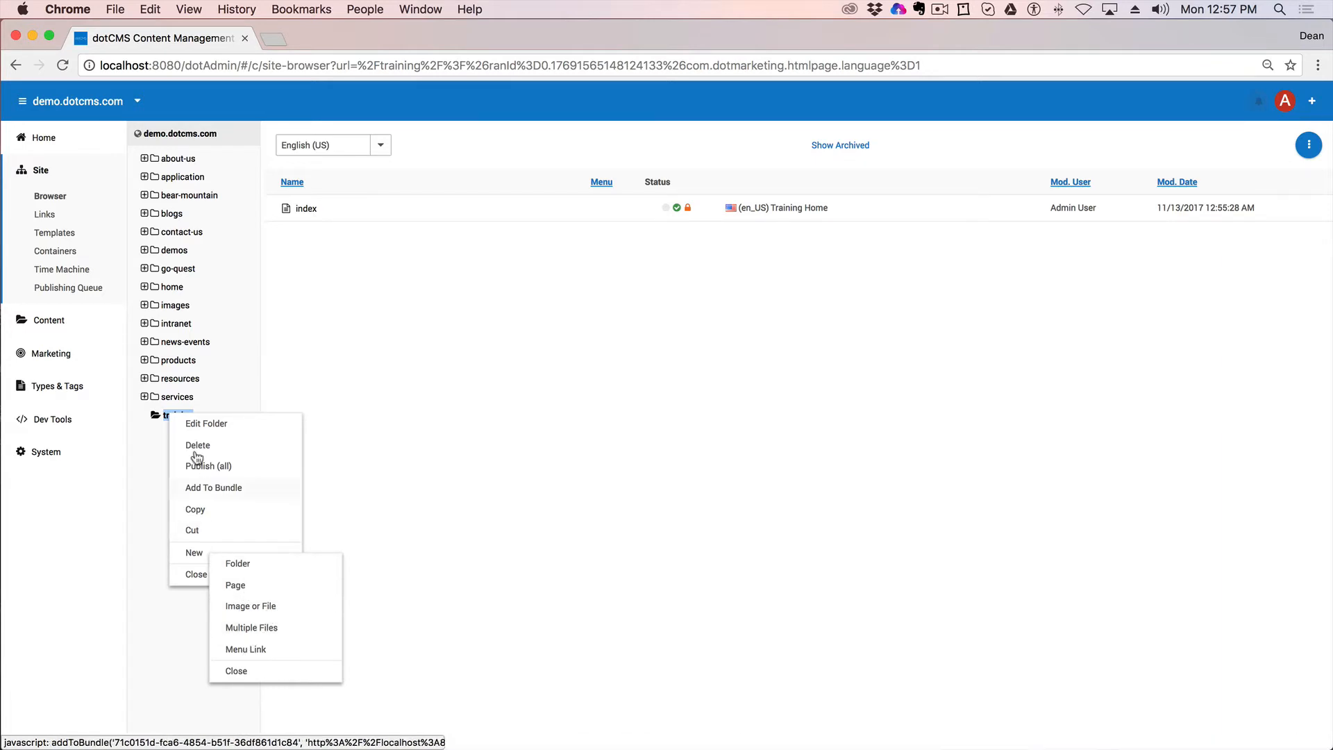
{"action": "left_click", "coordinate": [250, 566]}
{"action": "left_click", "coordinate": [327, 215]}
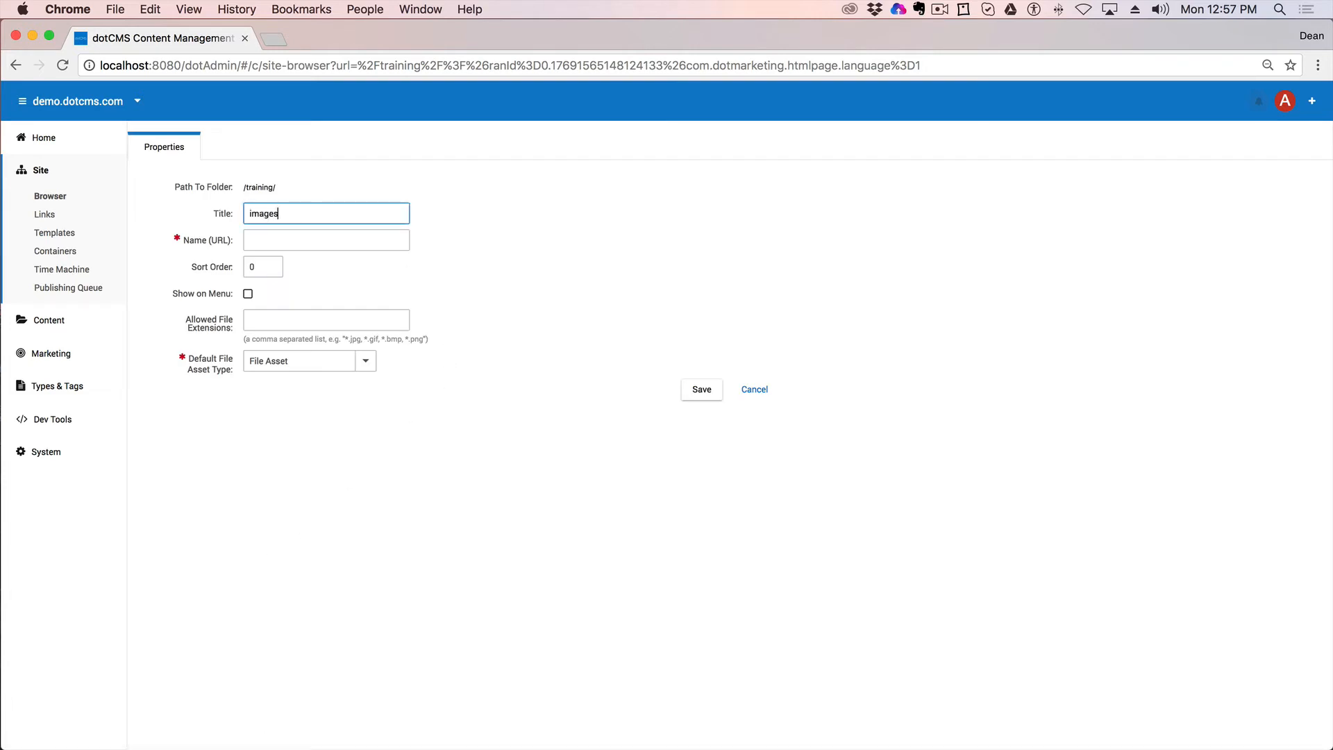
{"action": "left_click_drag", "start_coordinate": [212, 290], "coordinate": [172, 294]}
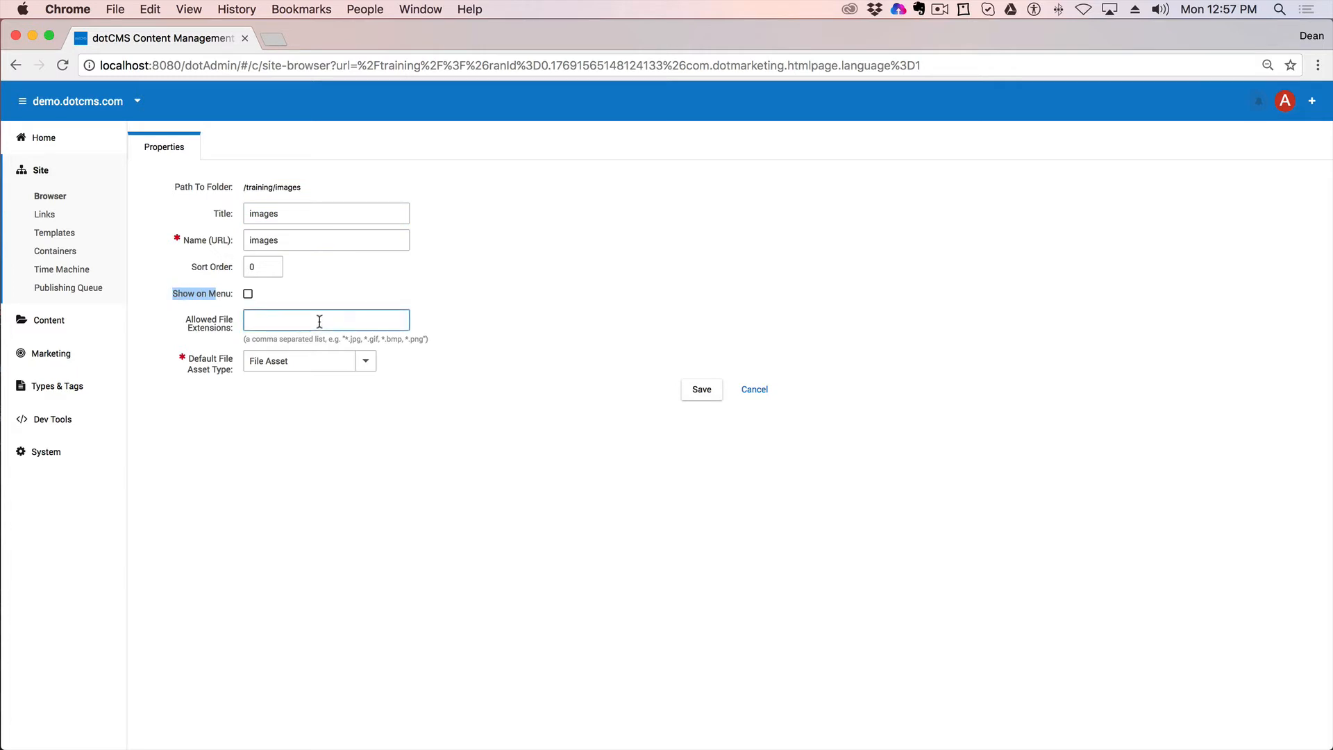
{"action": "left_click", "coordinate": [697, 392]}
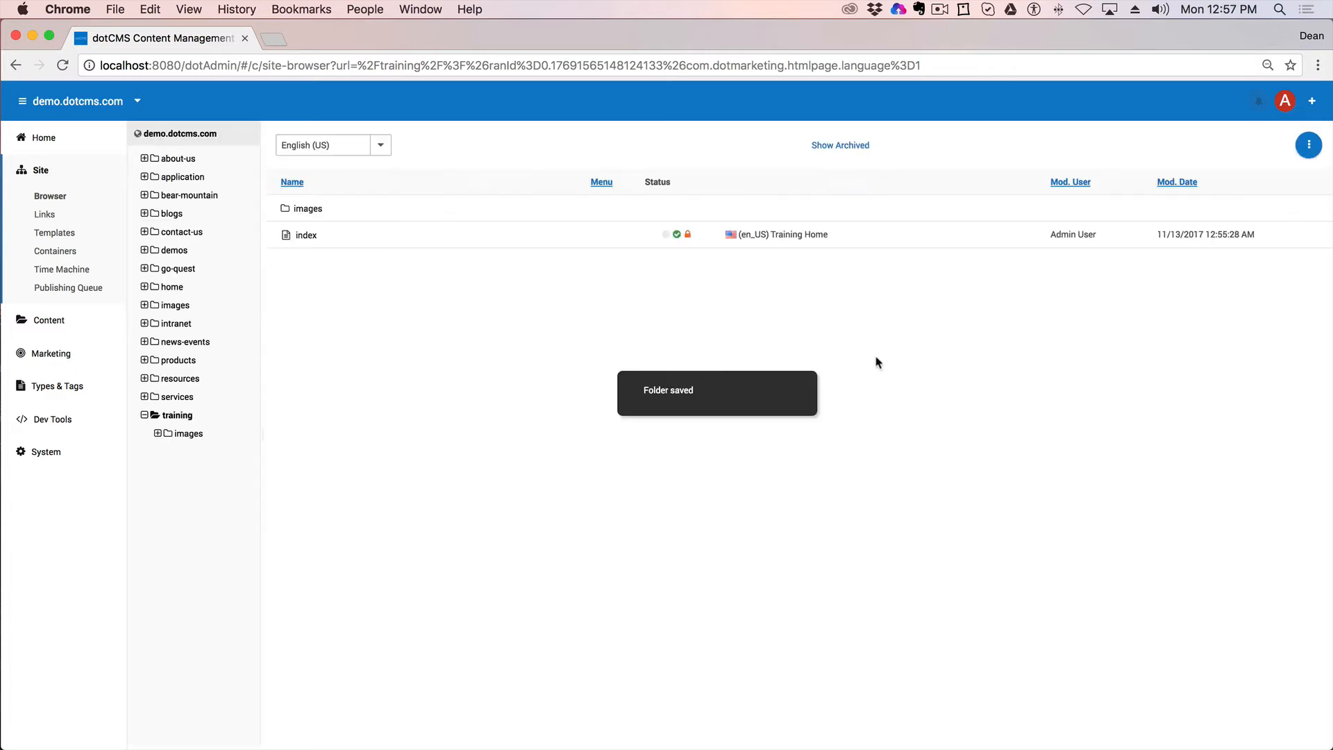
Step: Start a new File Asset image in the training/images folder
{"action": "left_click", "coordinate": [185, 434]}
{"action": "right_click", "coordinate": [184, 434]}
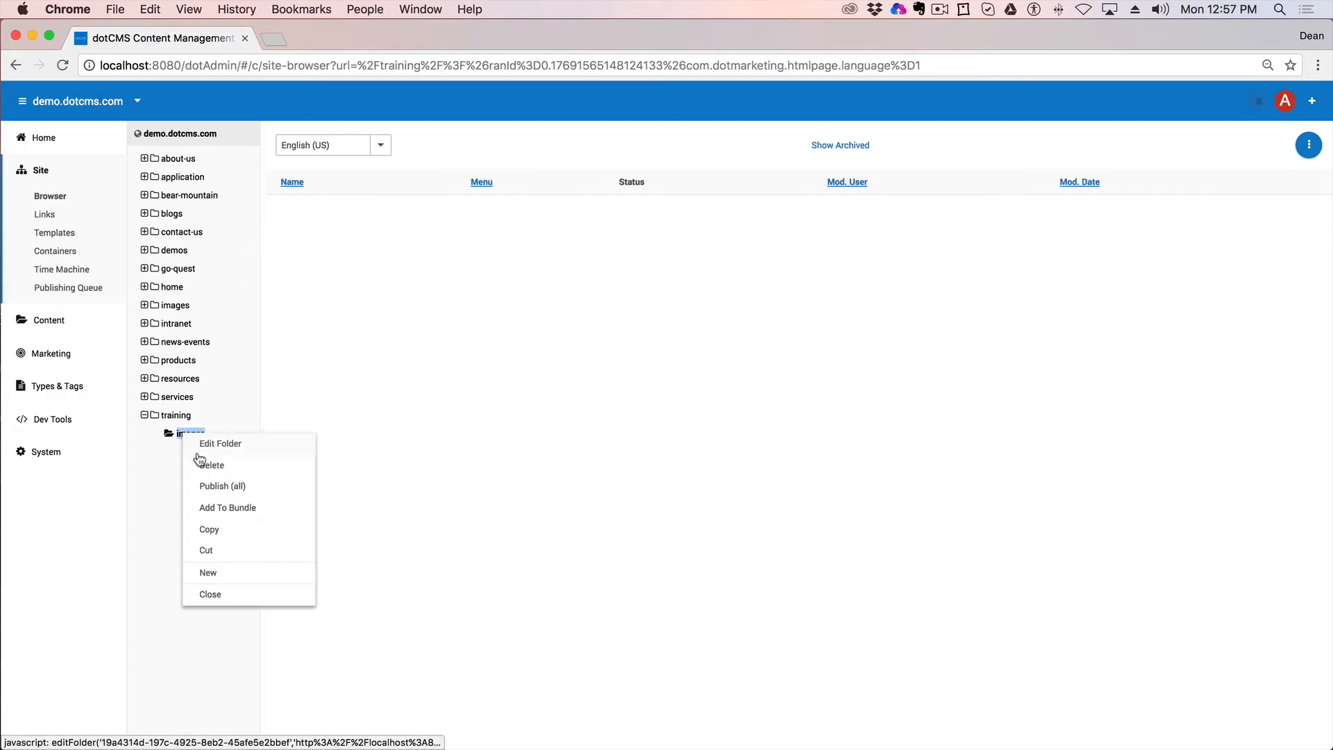
{"action": "mouse_move", "coordinate": [247, 579]}
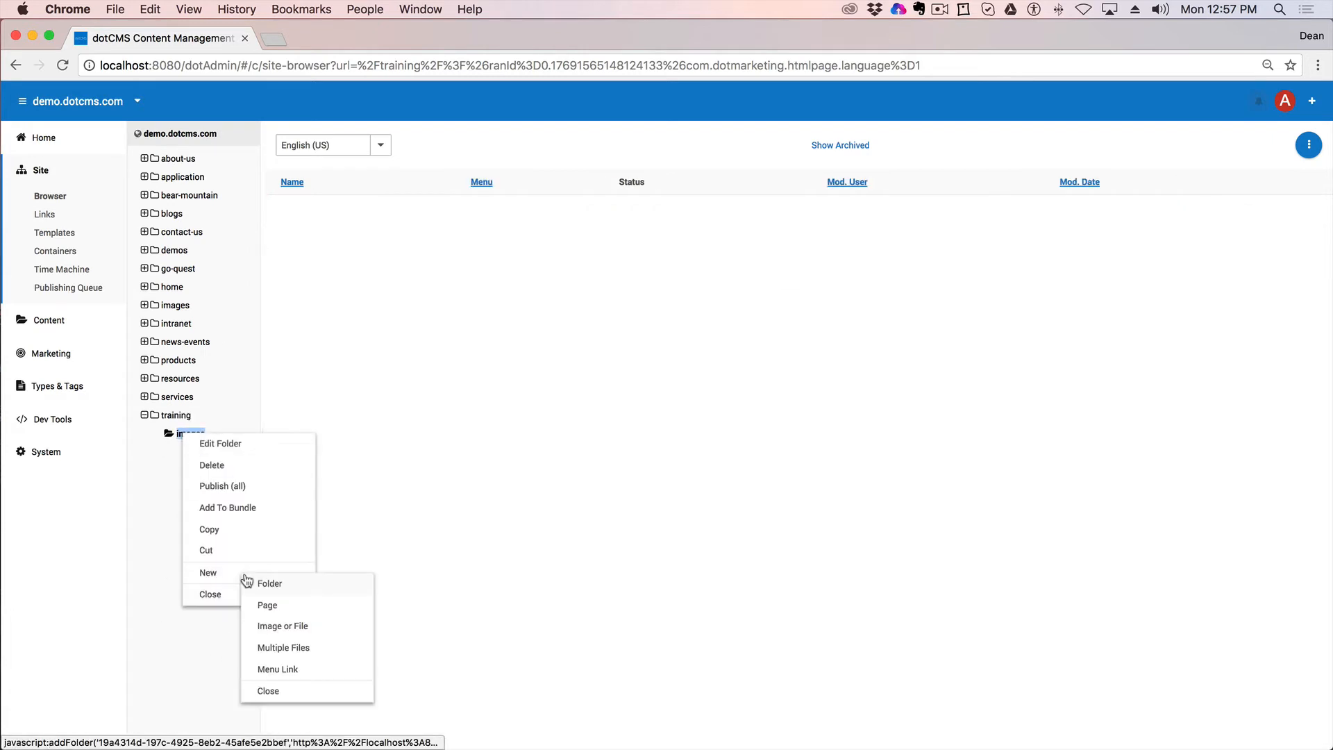
{"action": "left_click", "coordinate": [298, 629]}
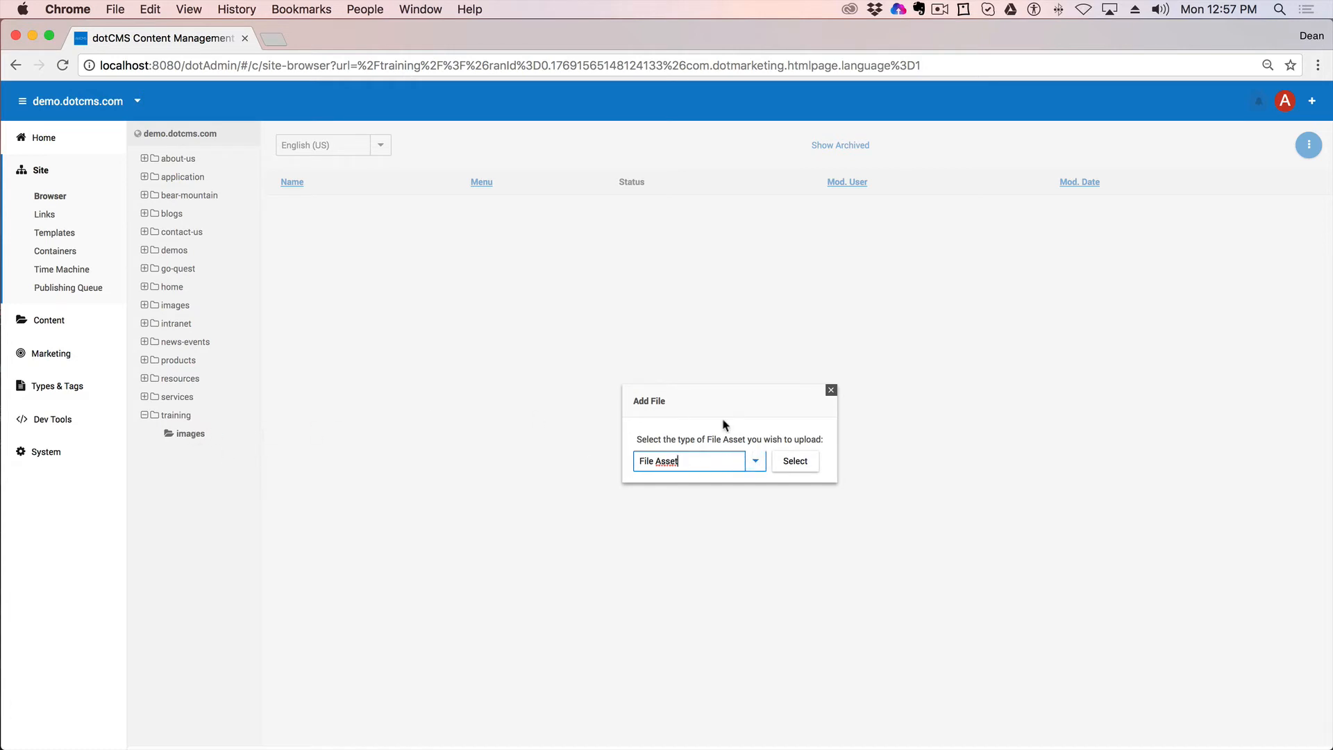
{"action": "left_click", "coordinate": [756, 467]}
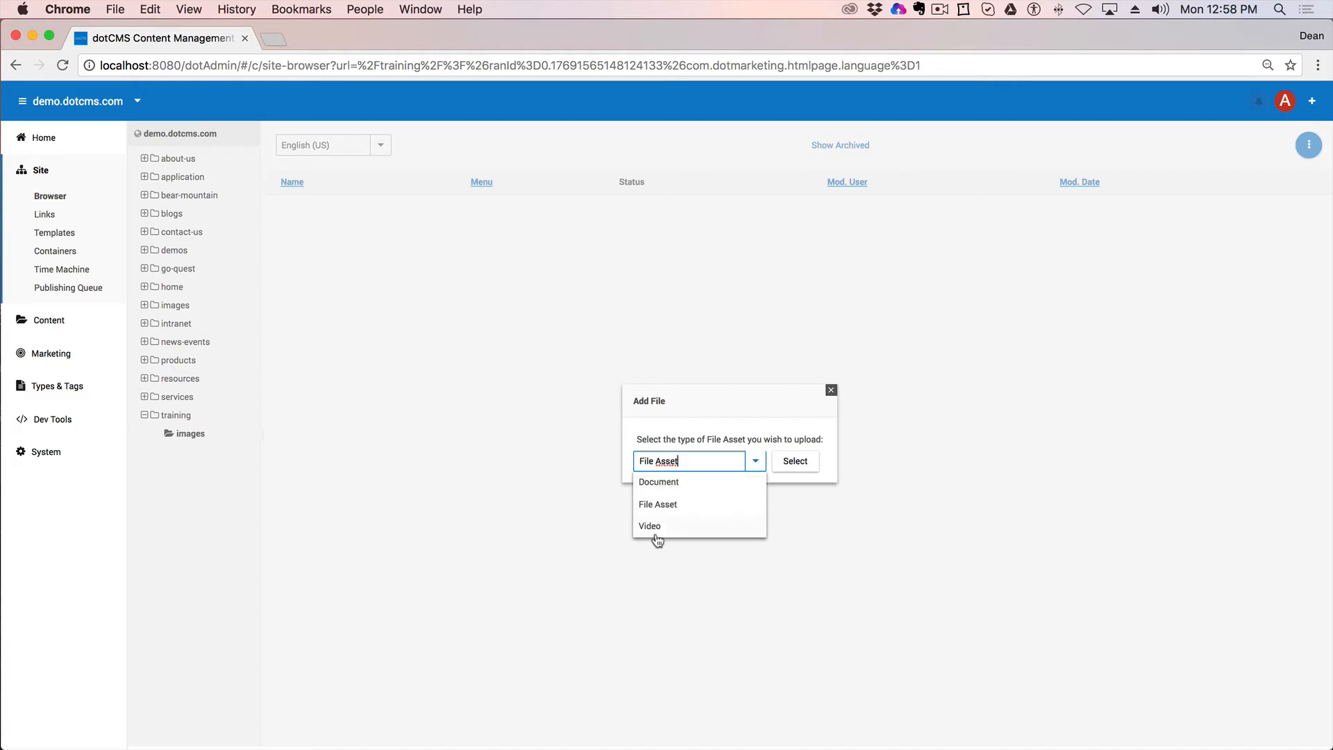
{"action": "left_click", "coordinate": [677, 505]}
{"action": "left_click", "coordinate": [799, 461]}
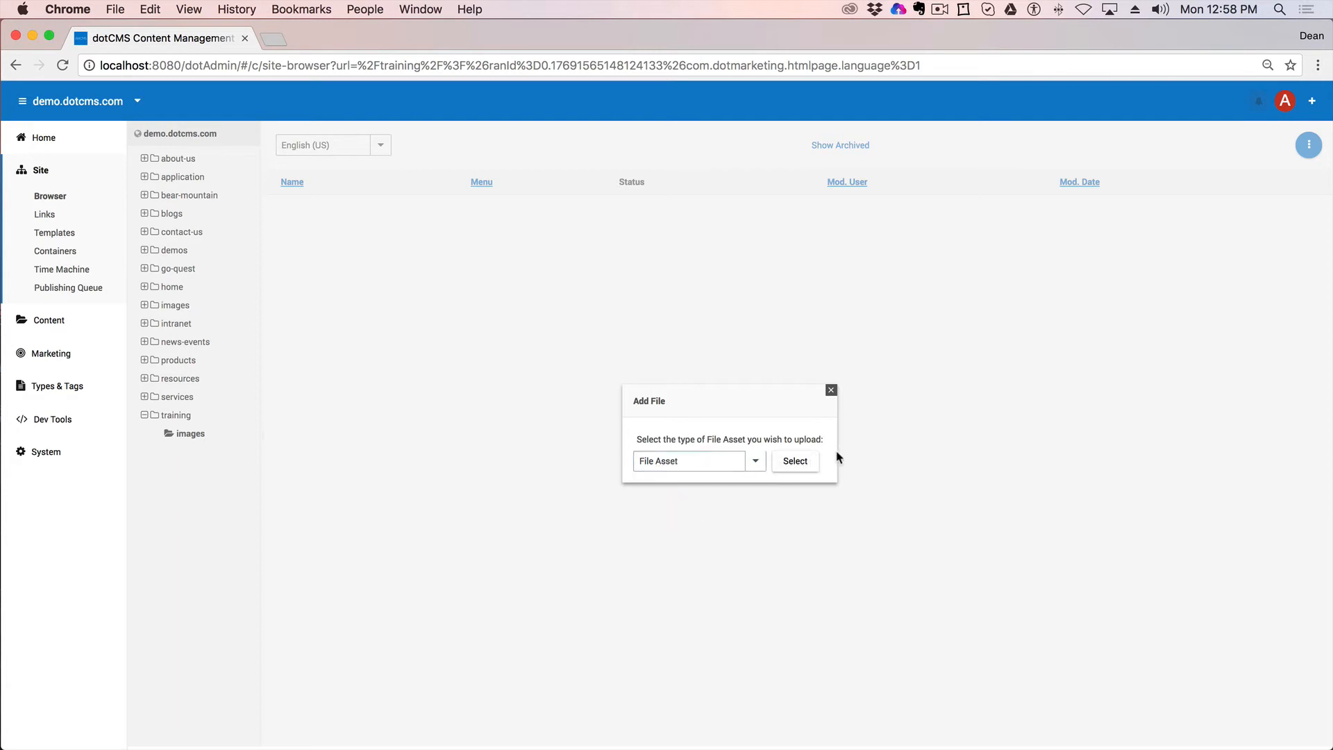
Step: Upload LifeofPi.jpg from Desktop/Demo and save and publish it
{"action": "left_click", "coordinate": [169, 291]}
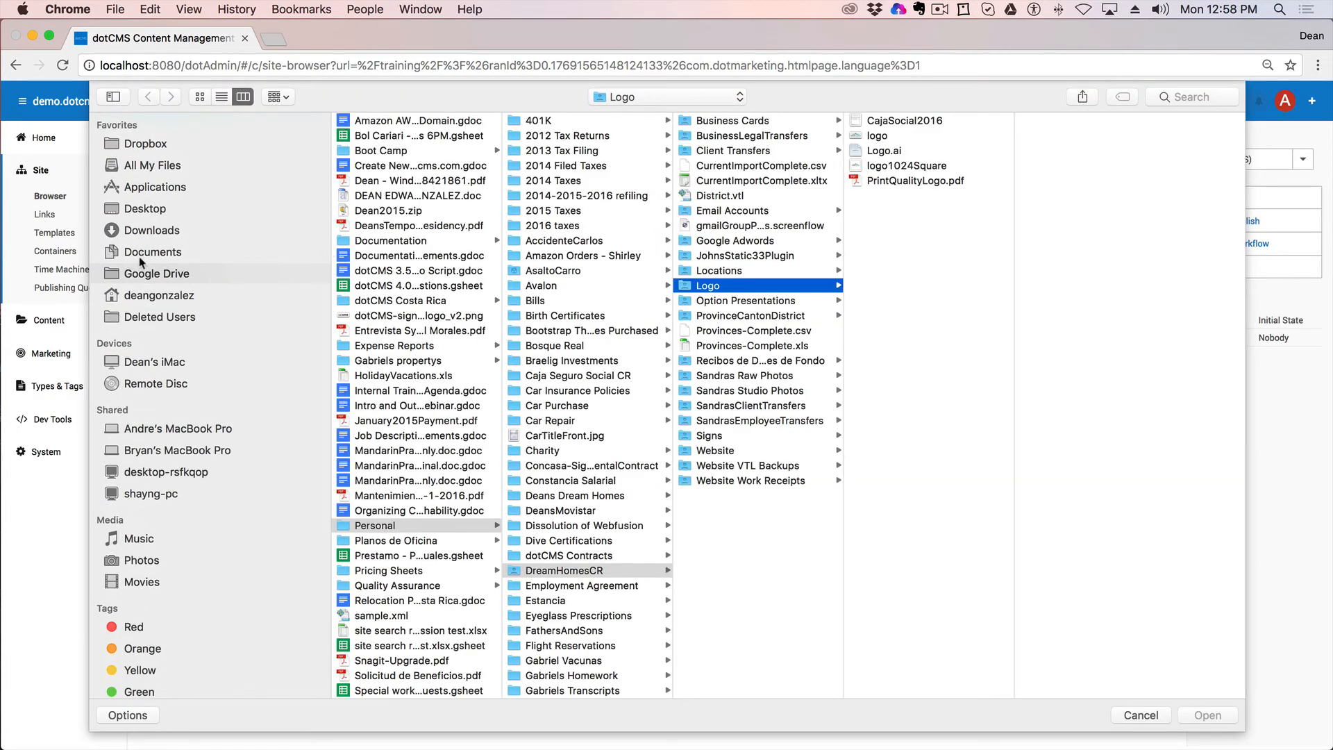
{"action": "left_click", "coordinate": [145, 208]}
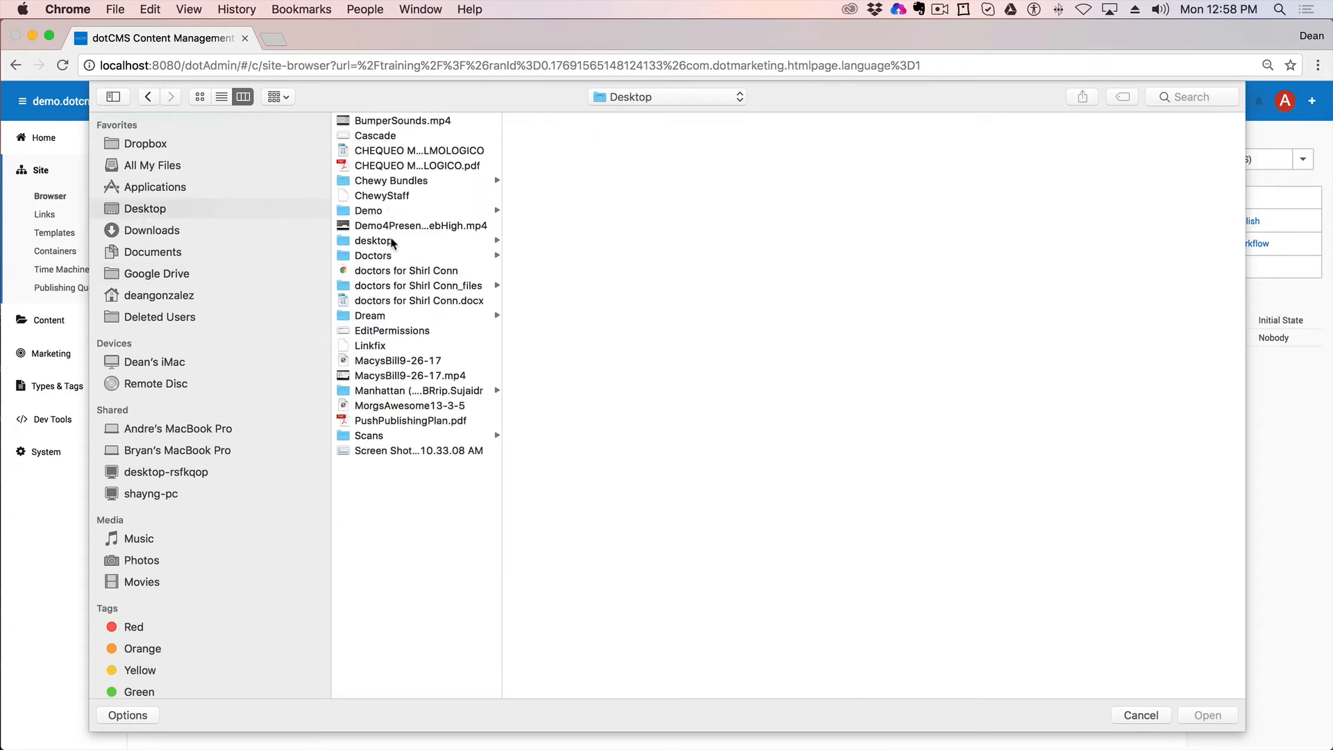
{"action": "left_click", "coordinate": [450, 213]}
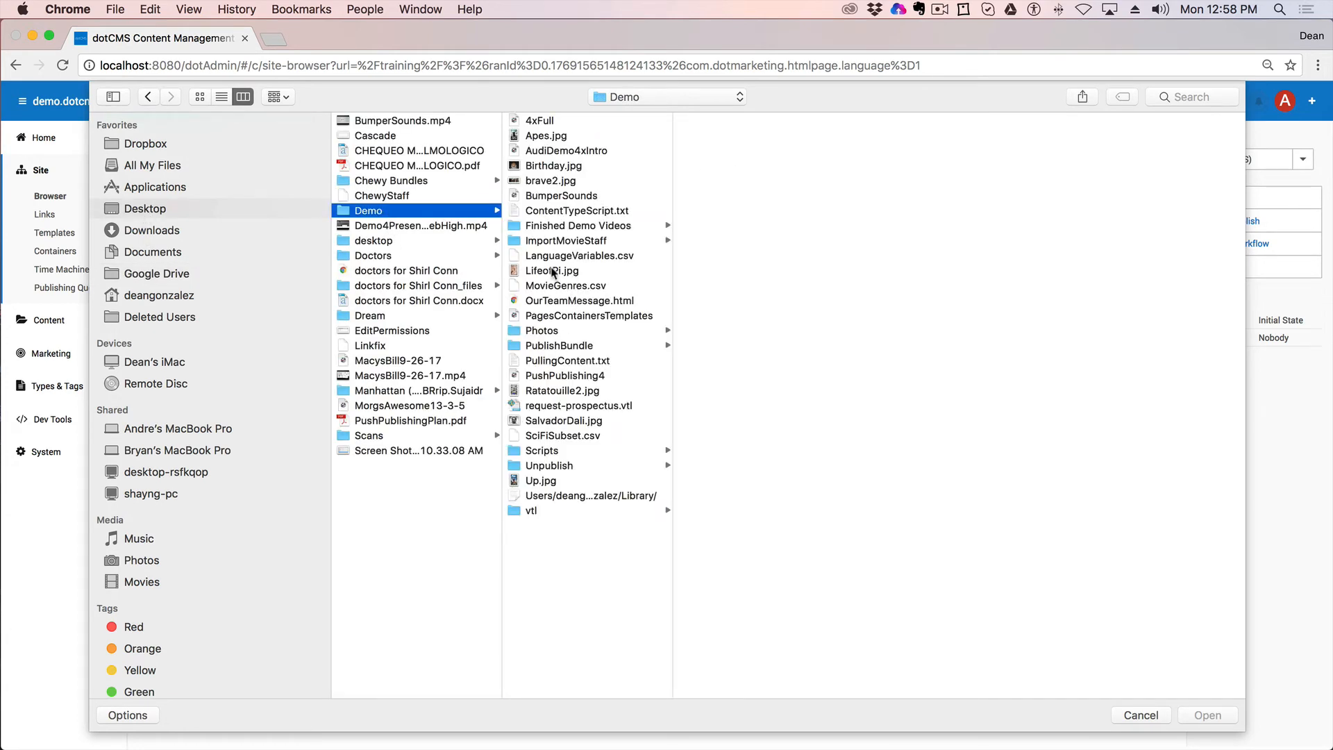
{"action": "left_click", "coordinate": [534, 273]}
{"action": "double_click", "coordinate": [534, 273]}
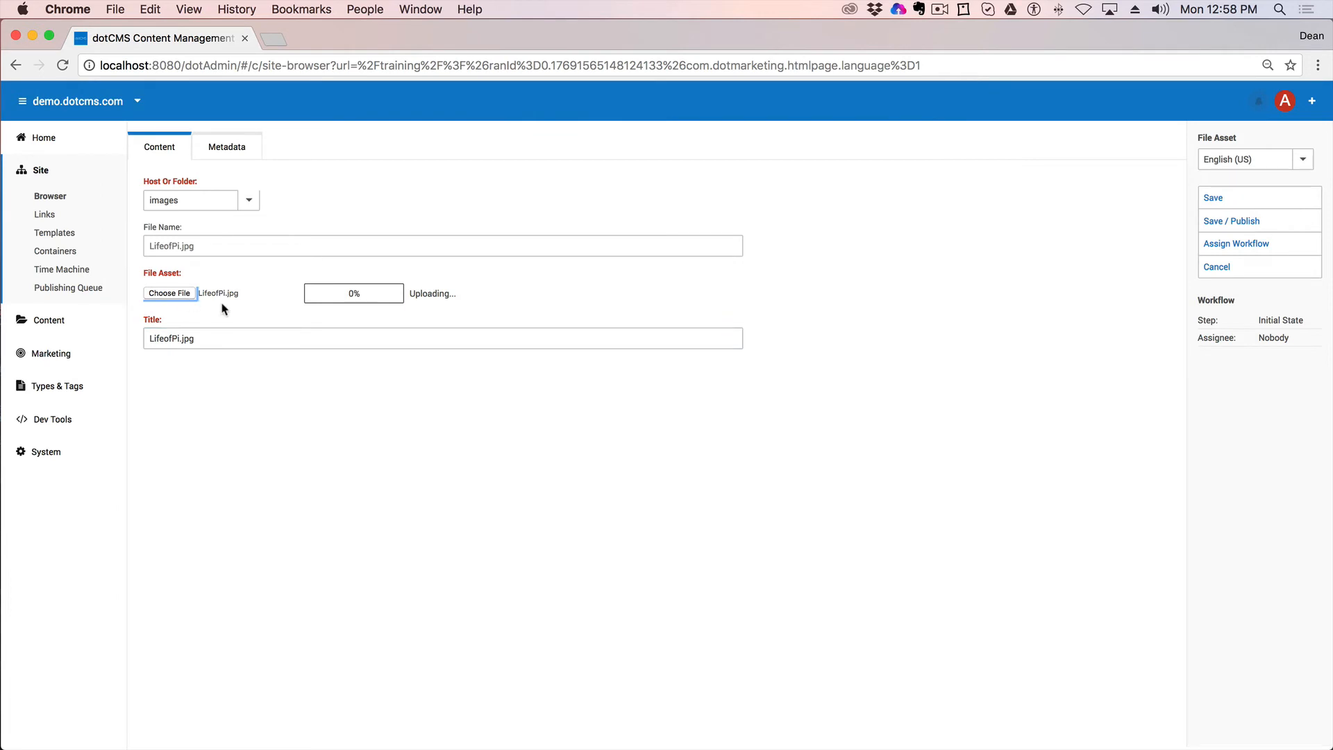
{"action": "left_click", "coordinate": [1247, 222]}
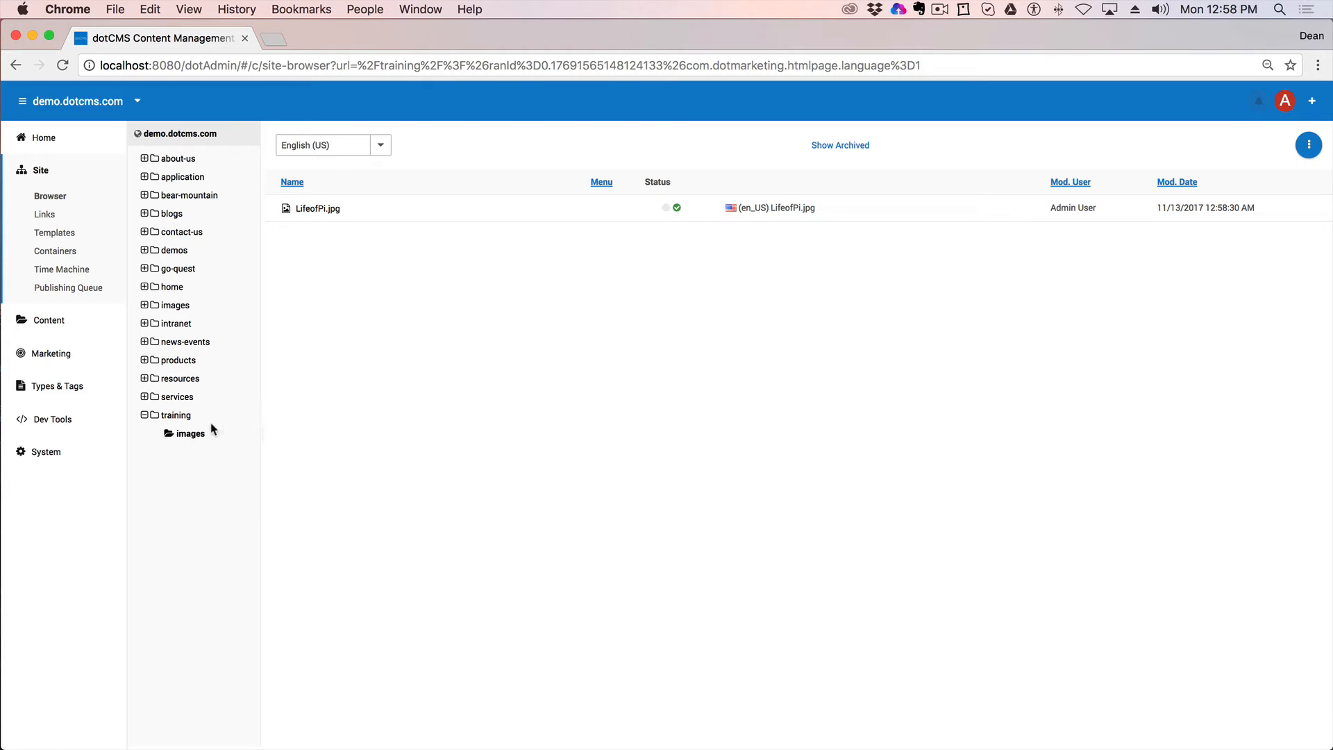
Step: Start a multi-file File Asset upload into the images folder
{"action": "right_click", "coordinate": [195, 436]}
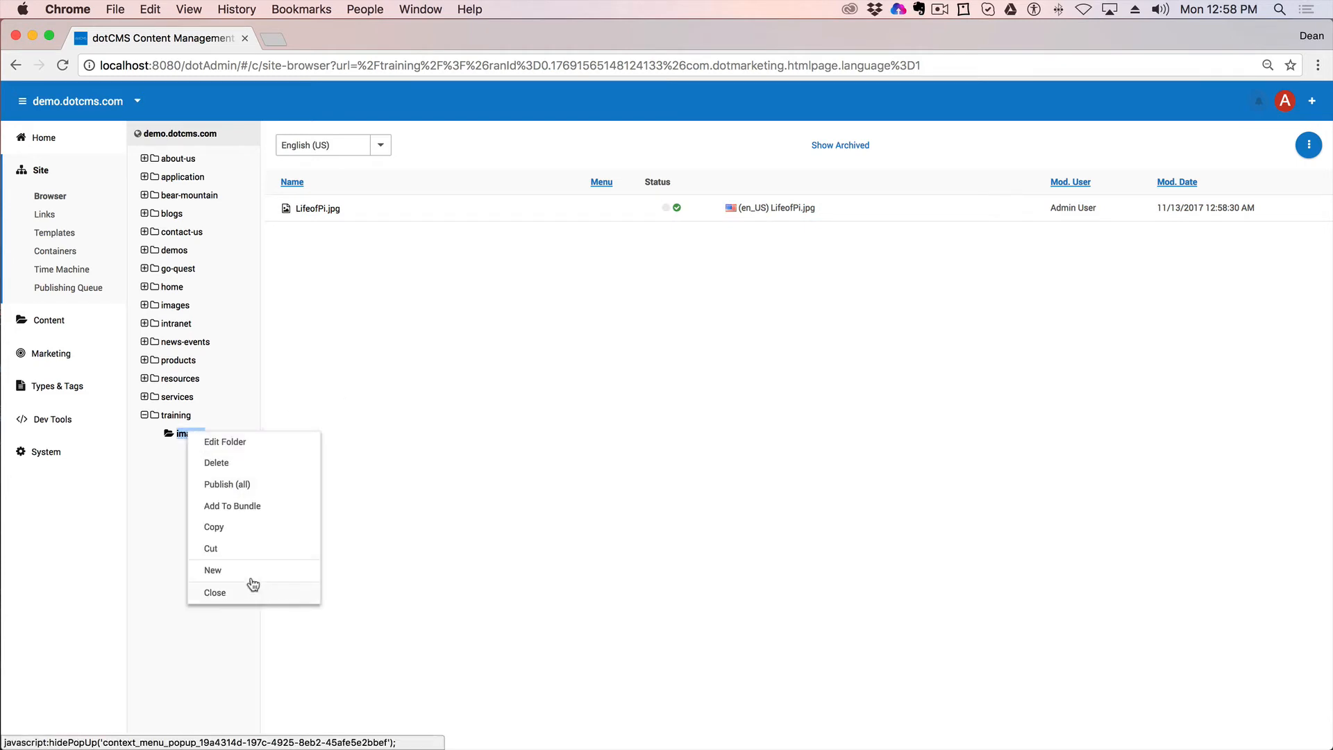
{"action": "mouse_move", "coordinate": [250, 573]}
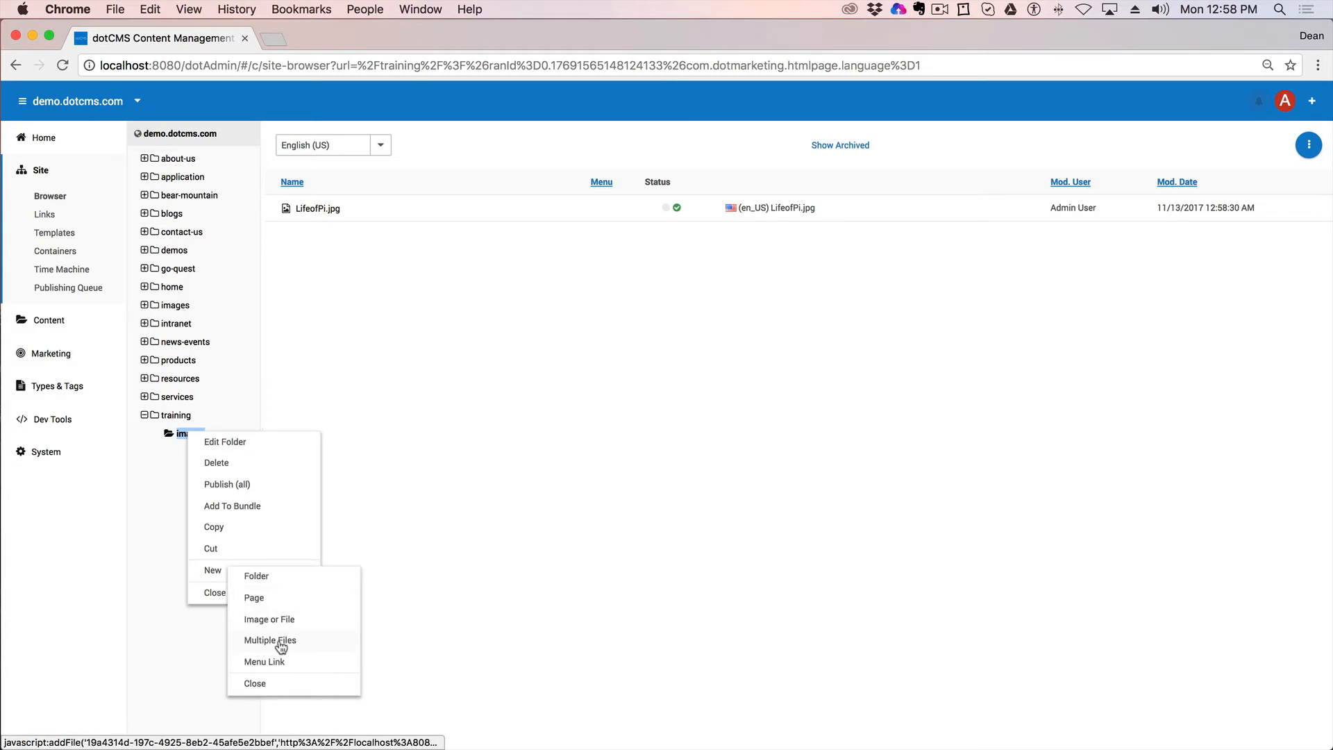
{"action": "left_click", "coordinate": [269, 642]}
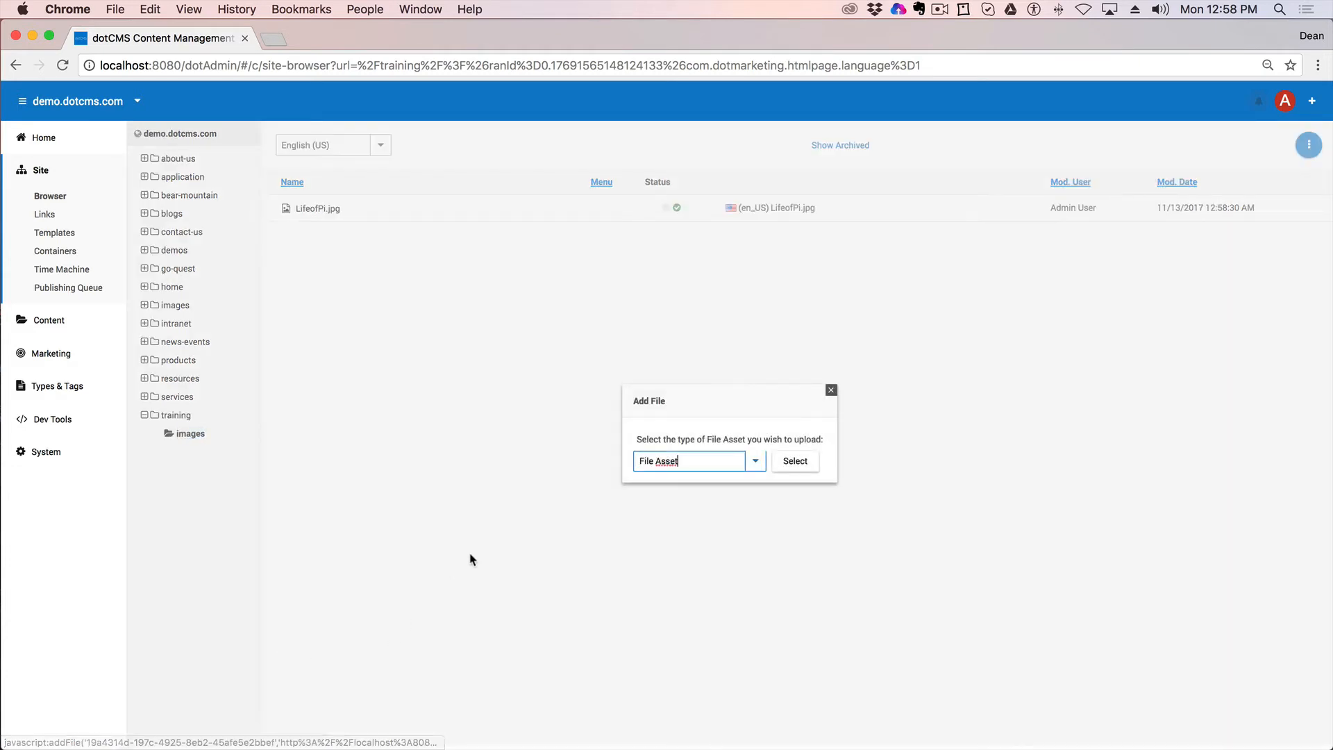
{"action": "left_click", "coordinate": [796, 463]}
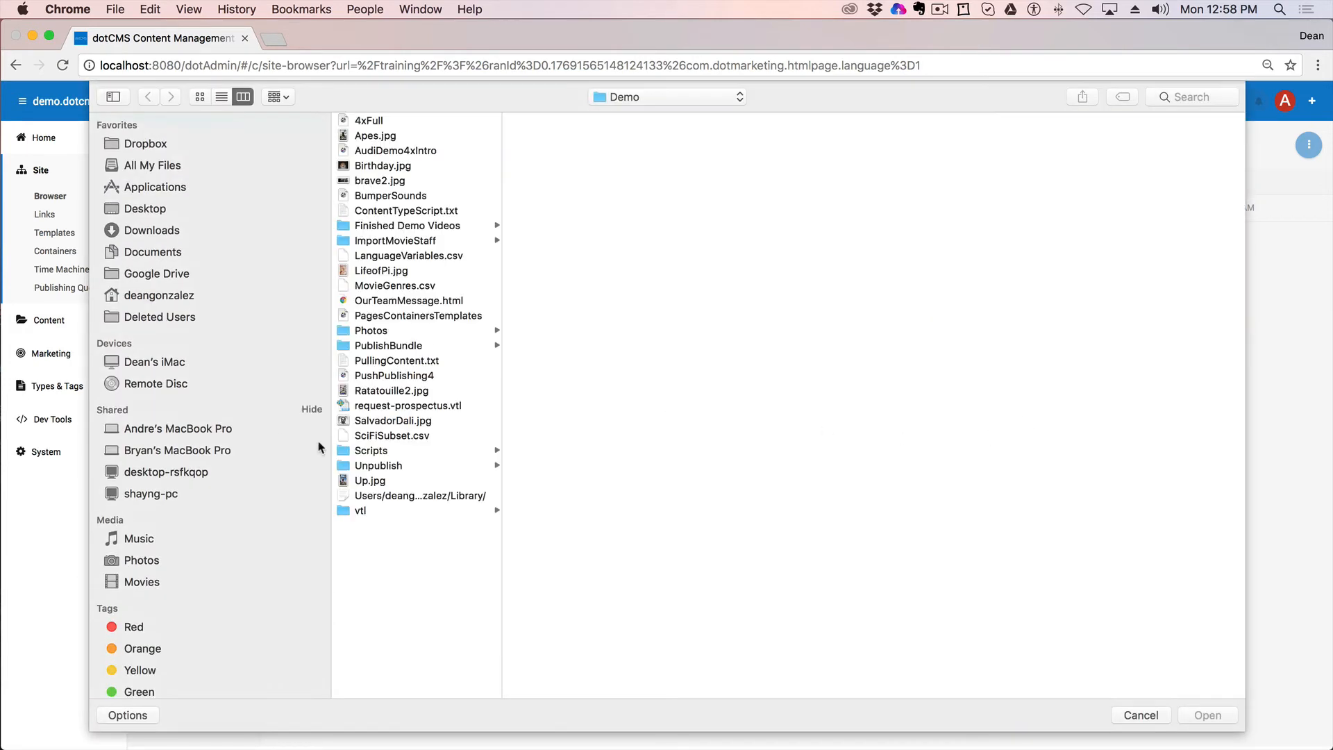
Step: Choose Apes.jpg, Up.jpg and Ratatouille2.jpg from the Photos folder for upload
{"action": "left_click", "coordinate": [398, 405]}
{"action": "left_click", "coordinate": [399, 391]}
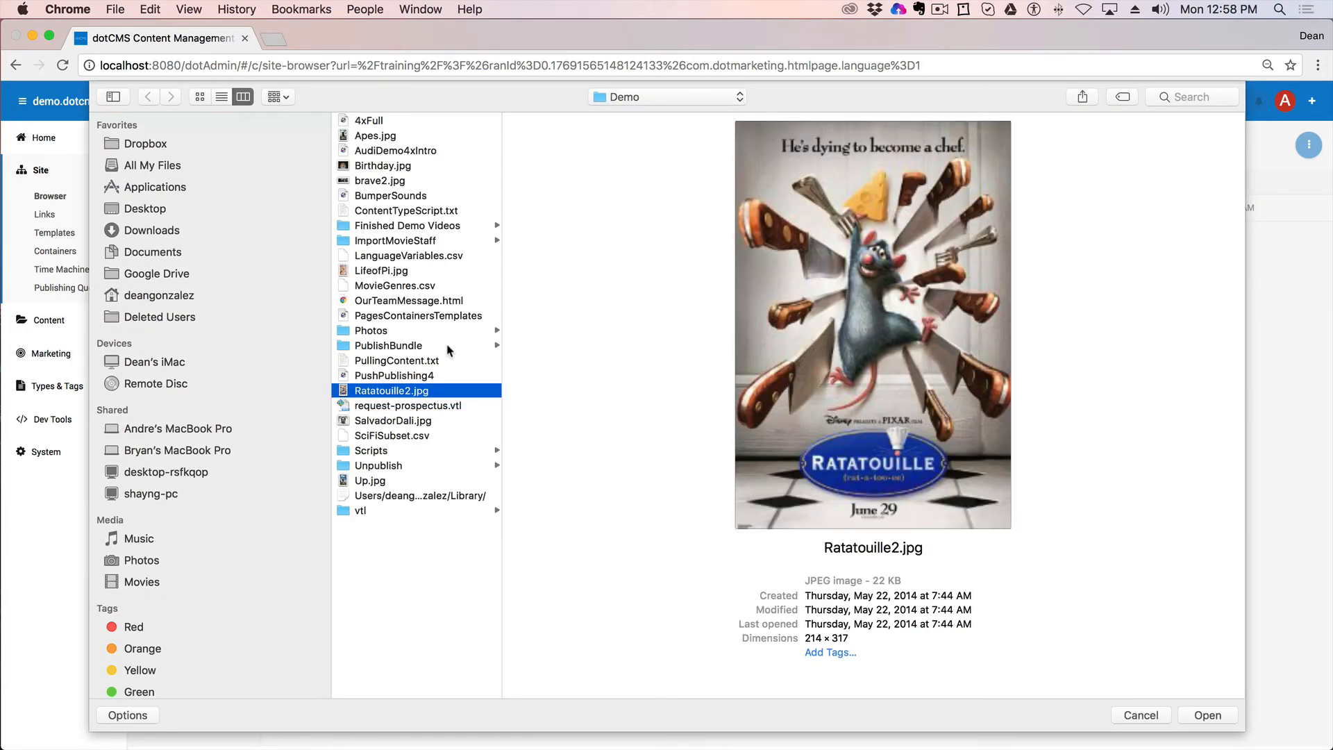
{"action": "left_click", "coordinate": [417, 316]}
{"action": "left_click", "coordinate": [444, 332]}
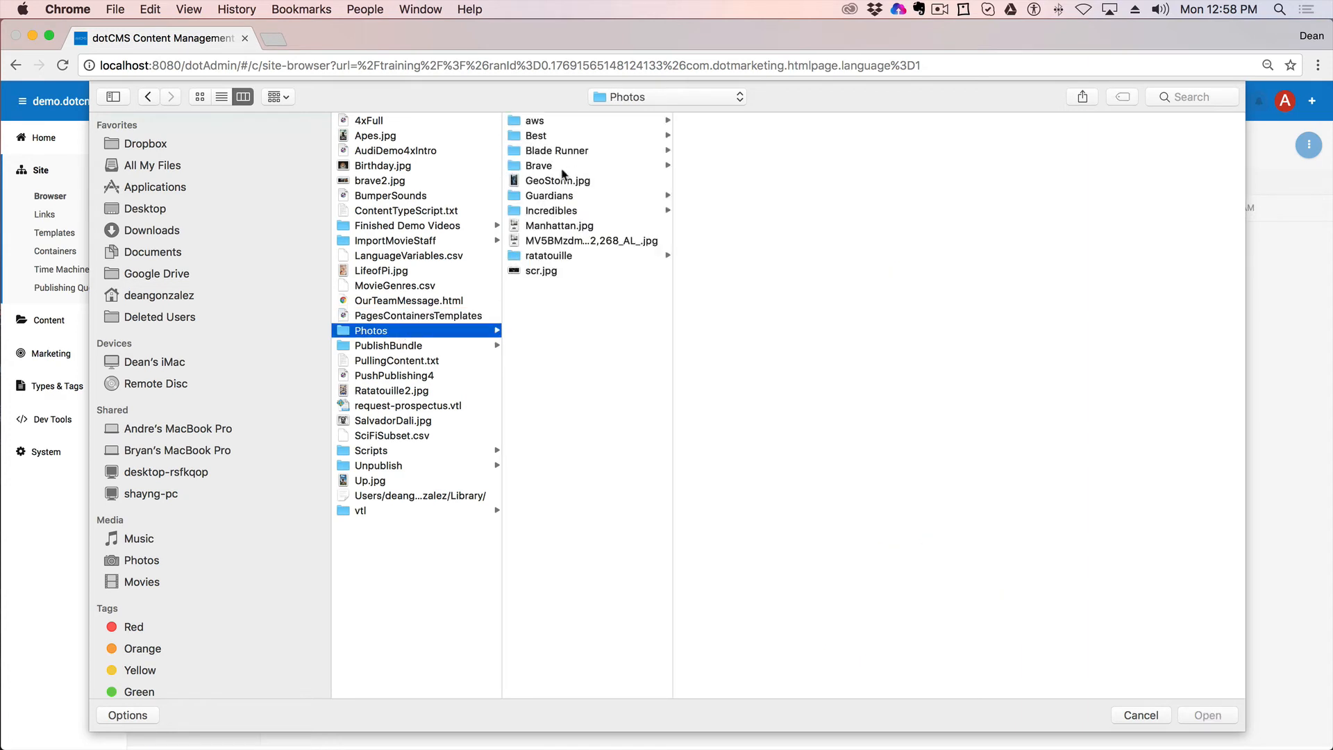
{"action": "left_click", "coordinate": [379, 137]}
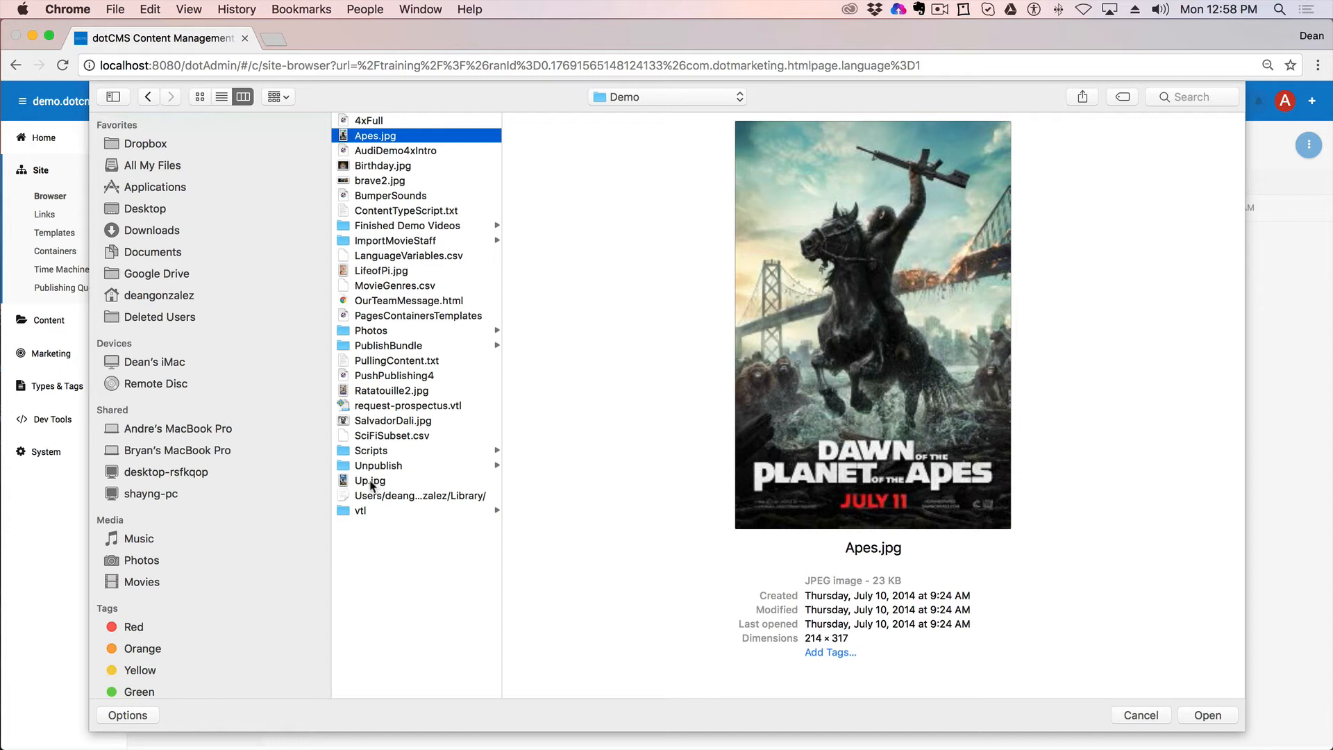
{"action": "left_click", "coordinate": [371, 481], "text": "super"}
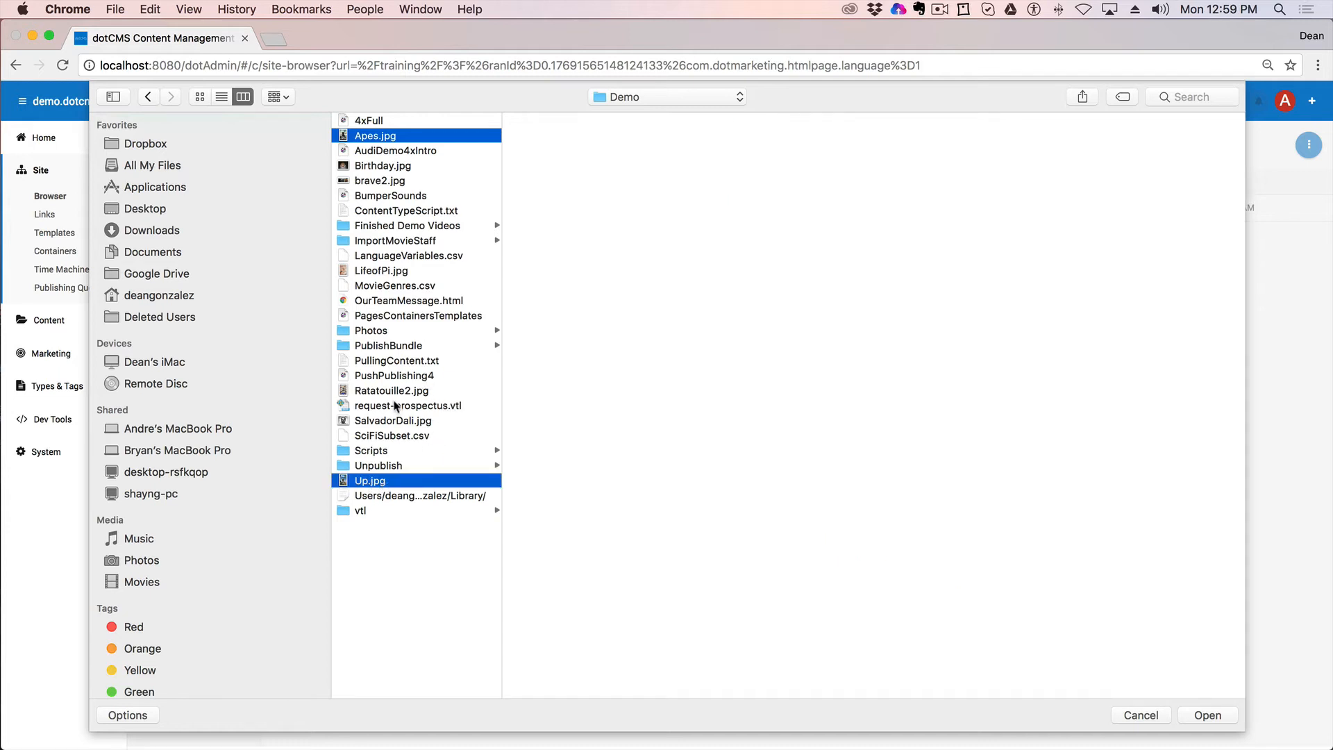
{"action": "left_click", "coordinate": [368, 391], "text": "super"}
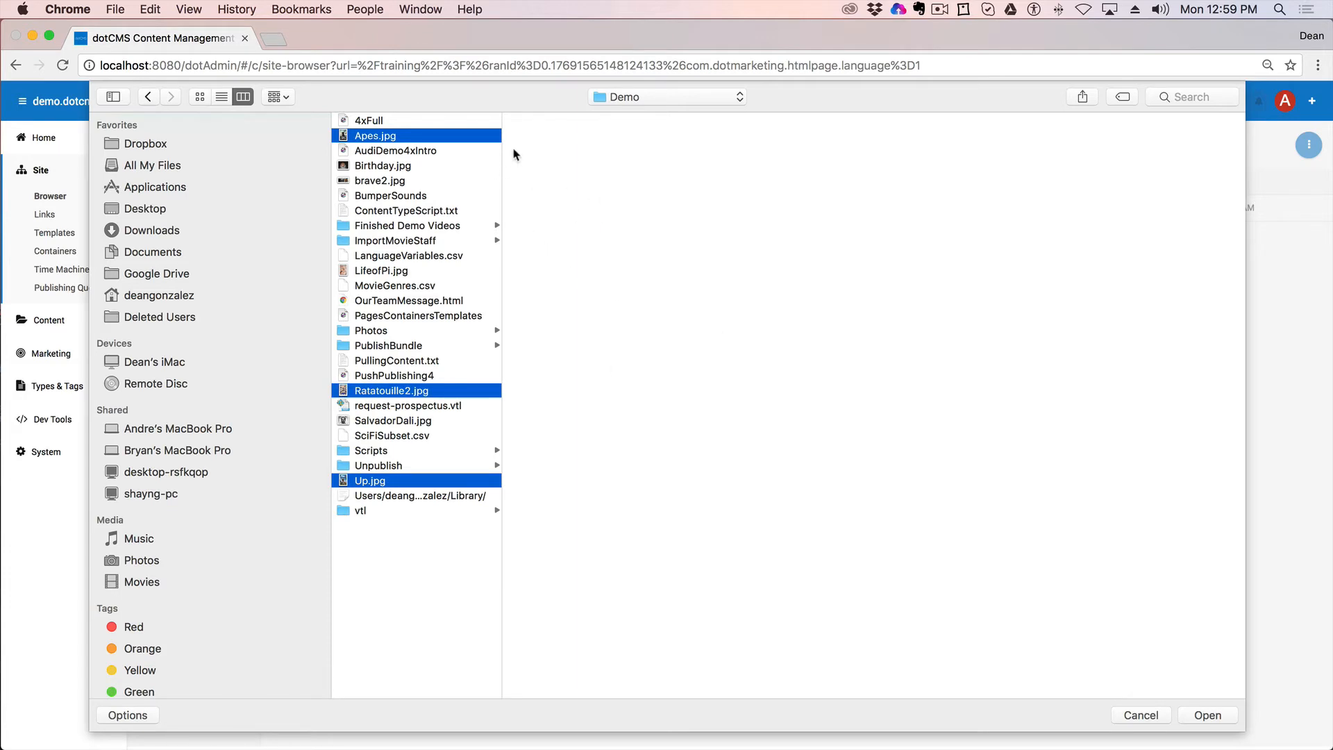
{"action": "left_click", "coordinate": [1207, 715]}
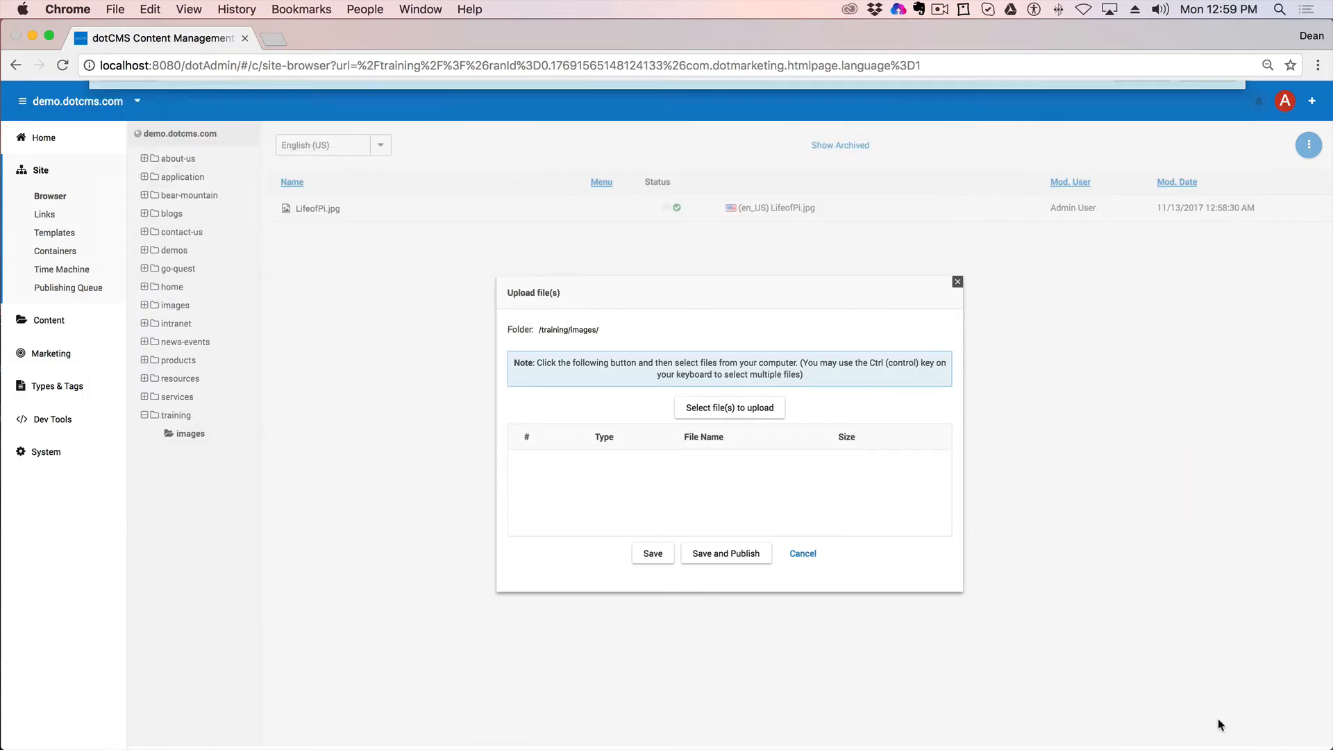
Step: Publish the three uploaded images and open Apes.jpg's file asset form
{"action": "left_click", "coordinate": [731, 561]}
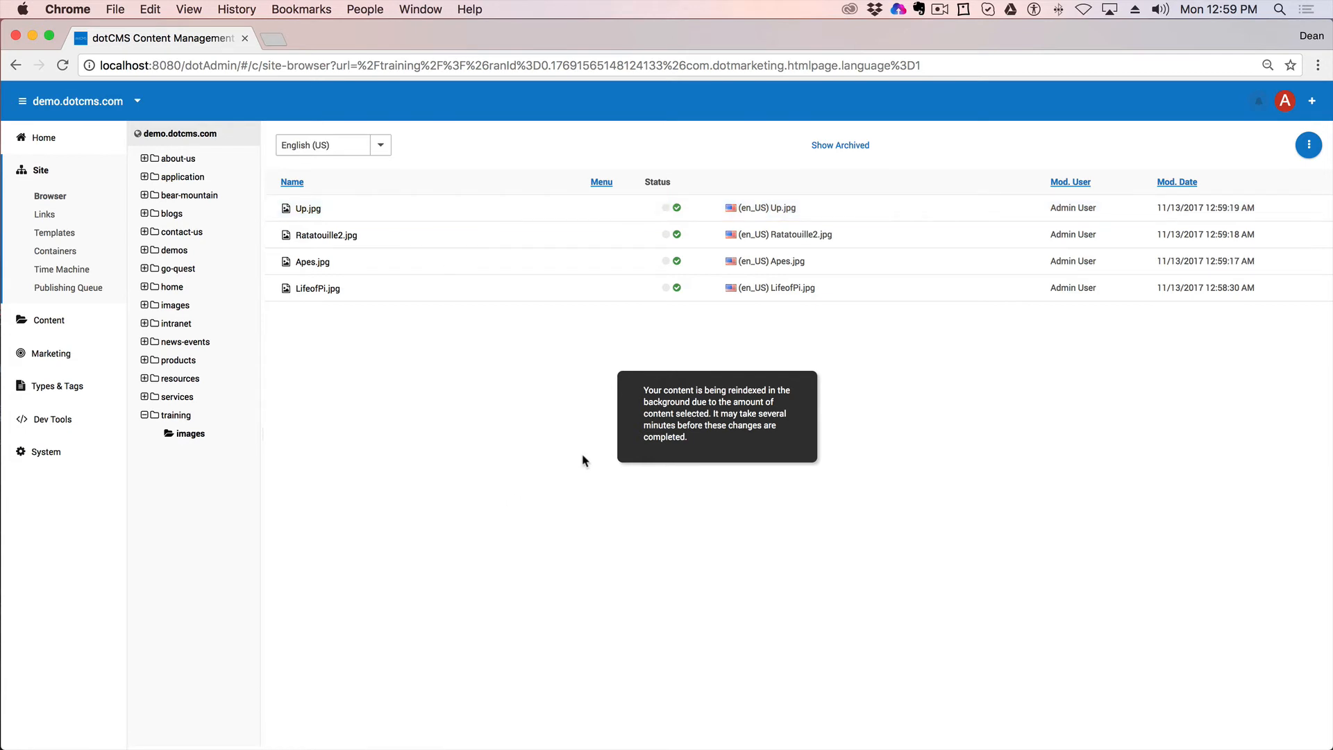
{"action": "double_click", "coordinate": [312, 261]}
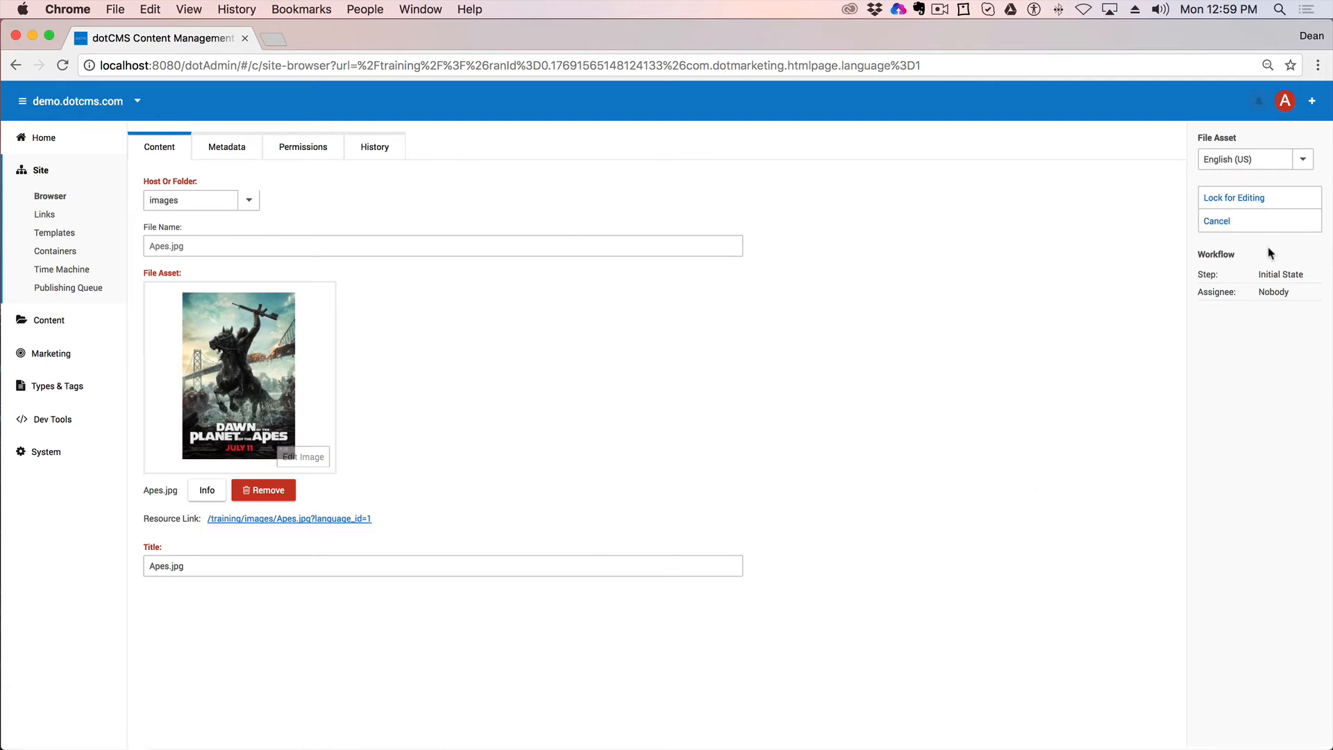
Step: Toggle Grayscale on and off for Apes.jpg, then leave without saving changes
{"action": "left_click", "coordinate": [303, 457]}
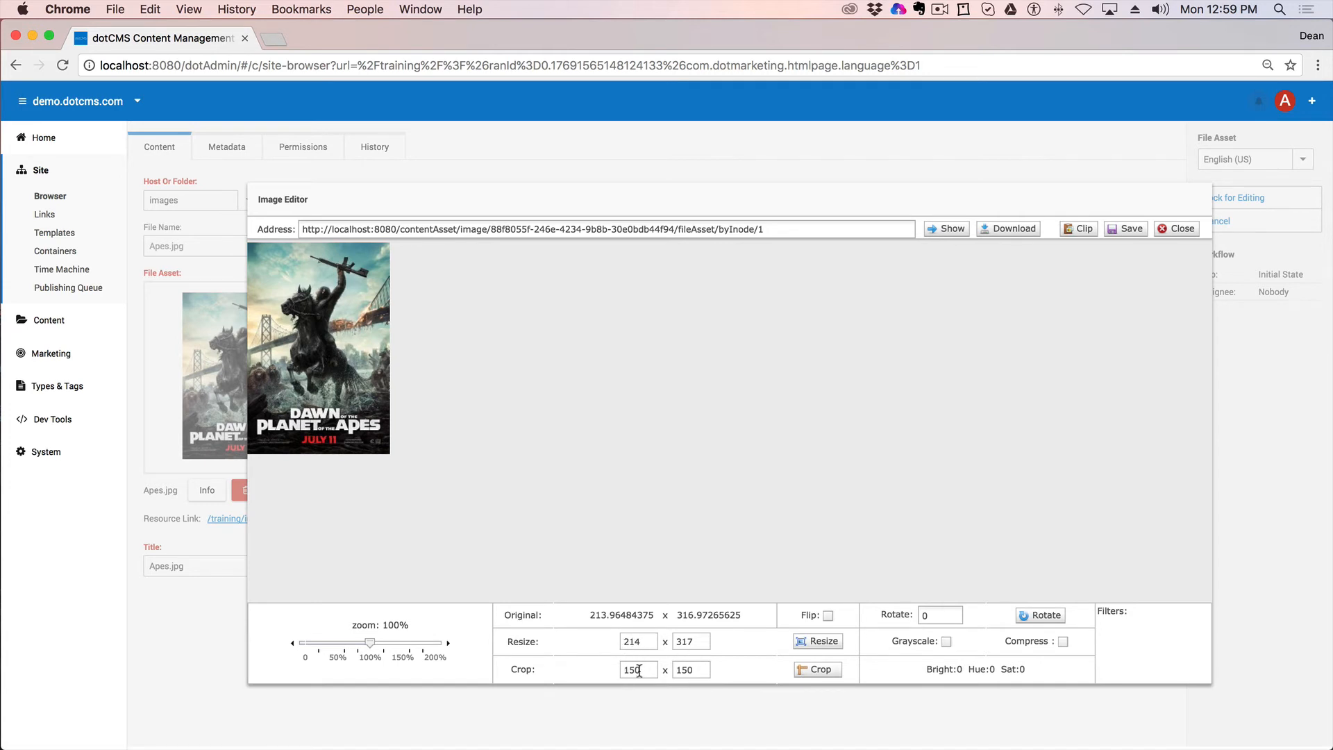
{"action": "left_click", "coordinate": [947, 641]}
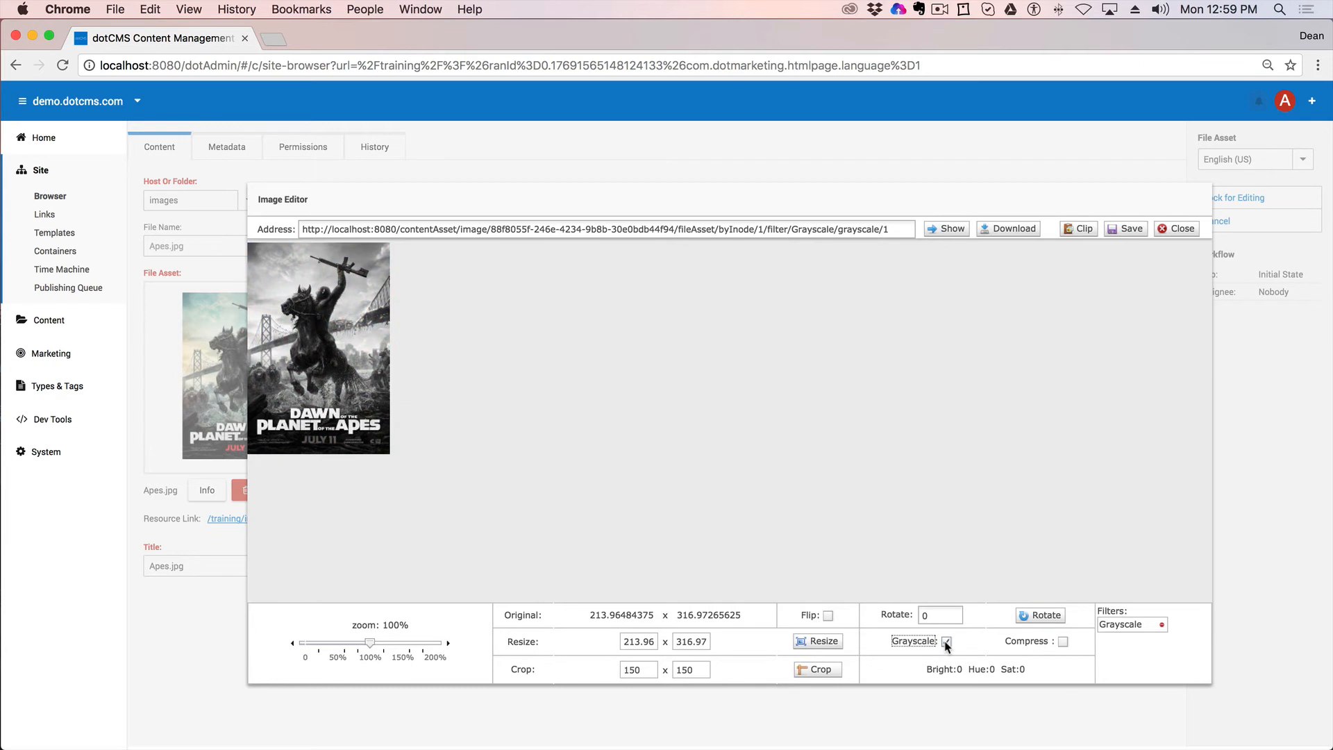
{"action": "left_click", "coordinate": [946, 641]}
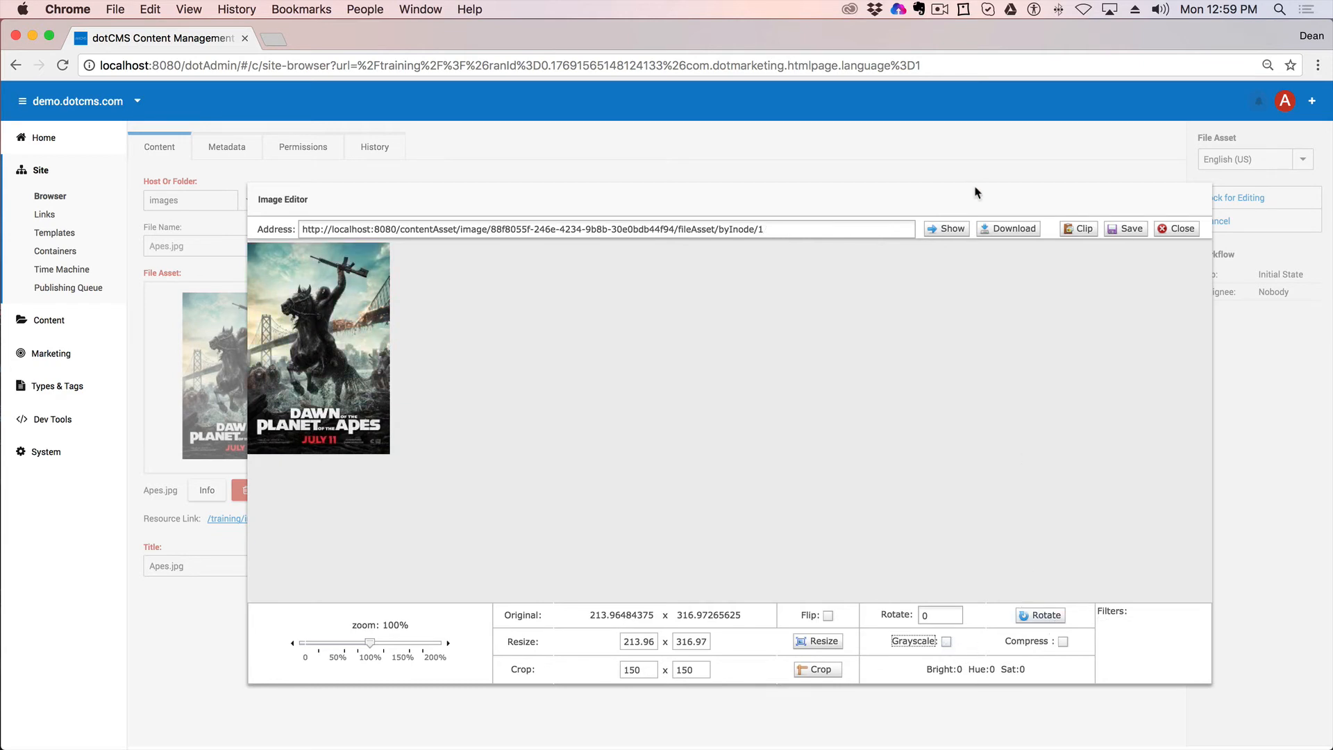
{"action": "left_click", "coordinate": [1181, 229]}
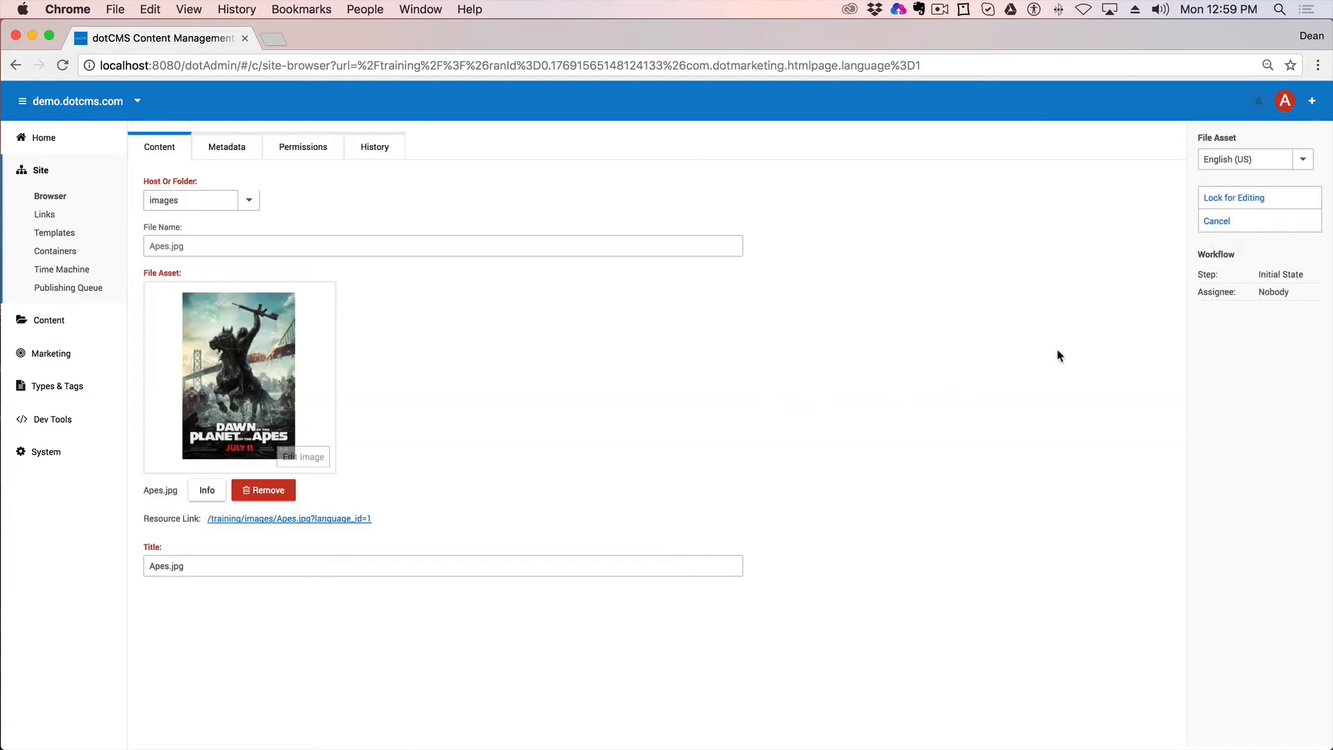
{"action": "left_click", "coordinate": [1231, 221]}
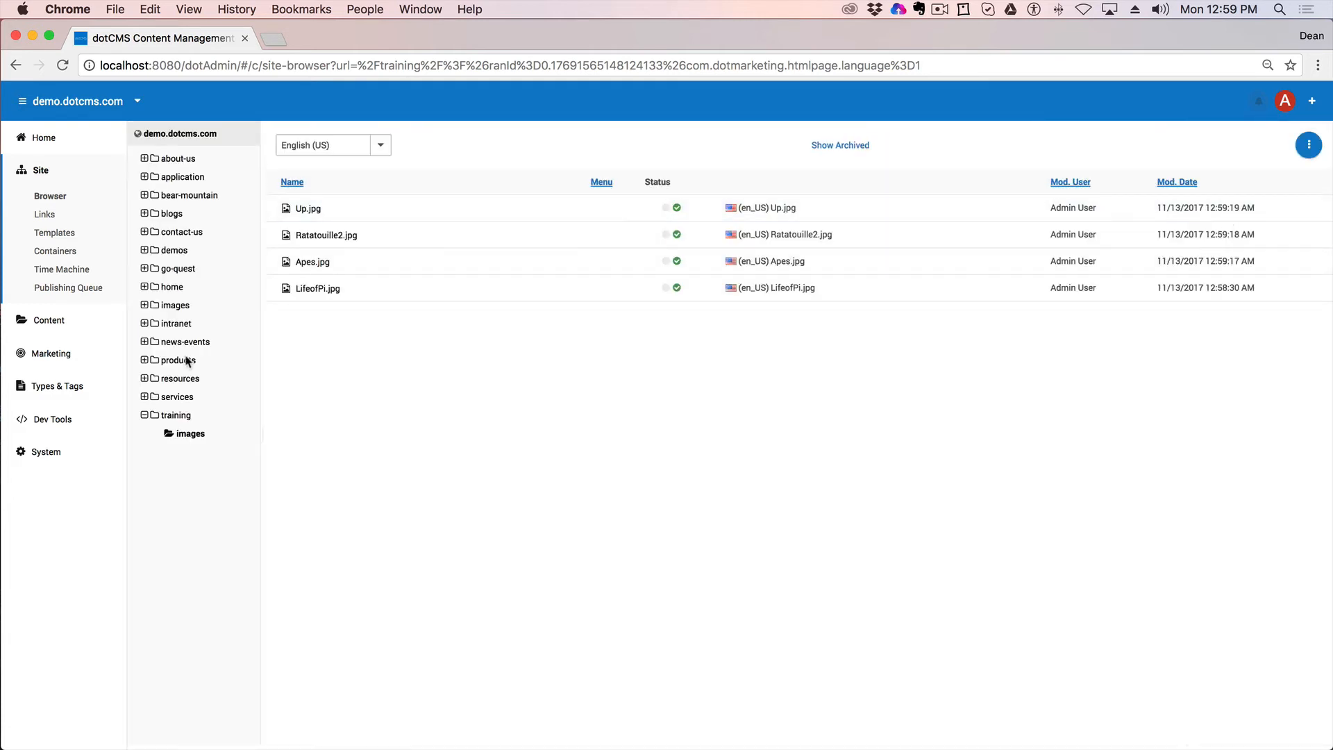
Step: Start a new menu link in the images folder and begin entering its title
{"action": "right_click", "coordinate": [171, 434]}
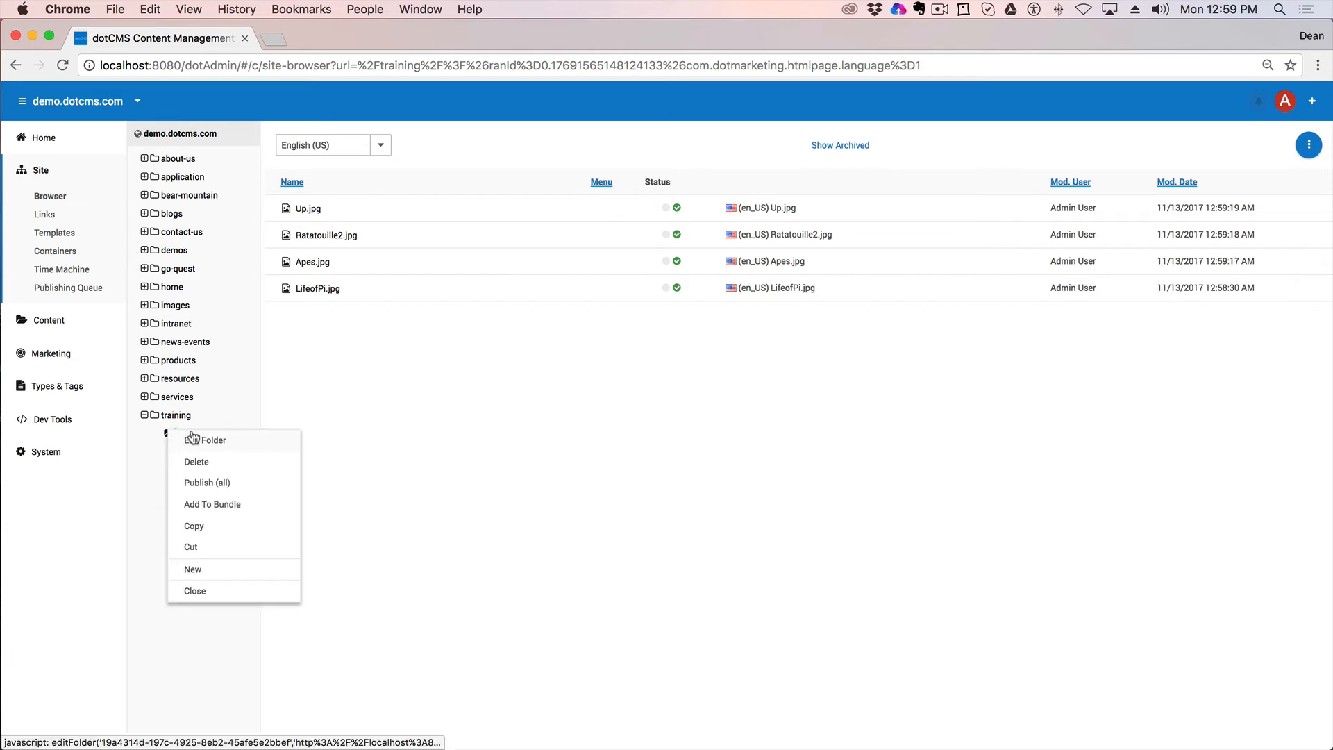
{"action": "mouse_move", "coordinate": [217, 577]}
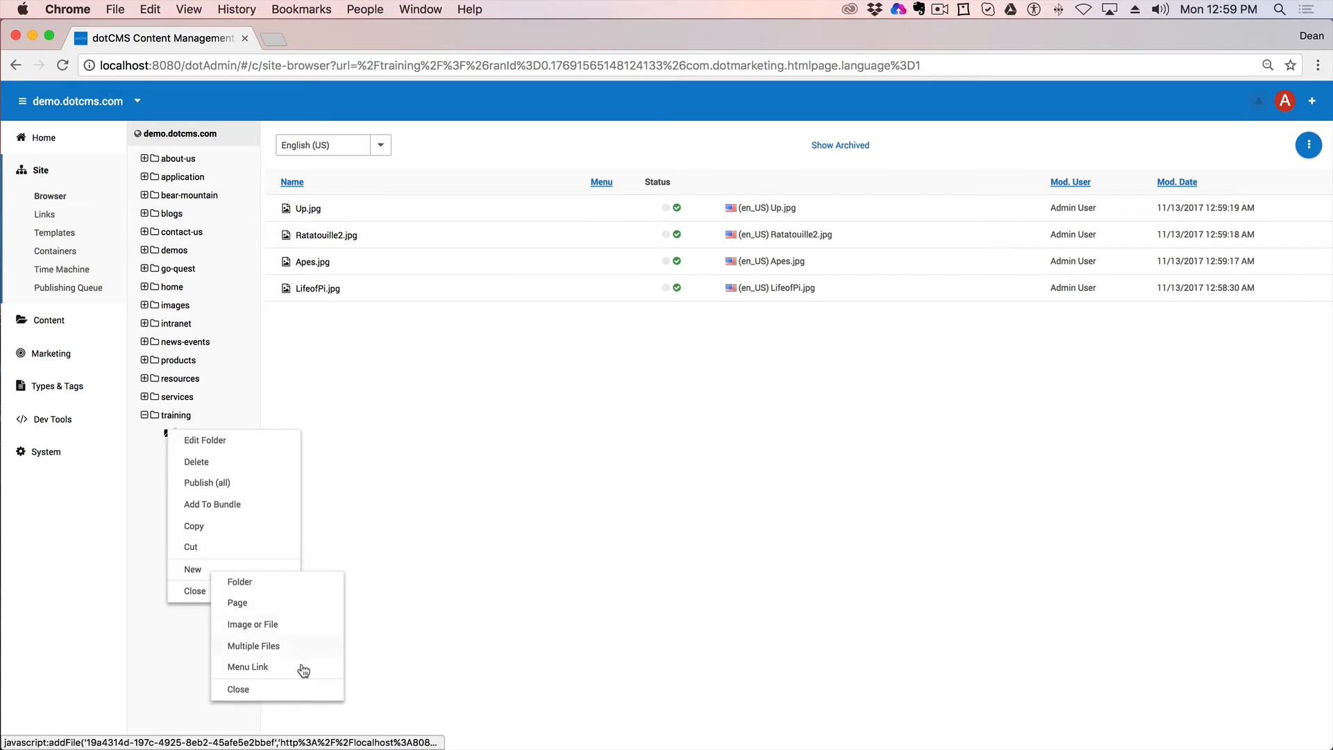
{"action": "left_click", "coordinate": [260, 668]}
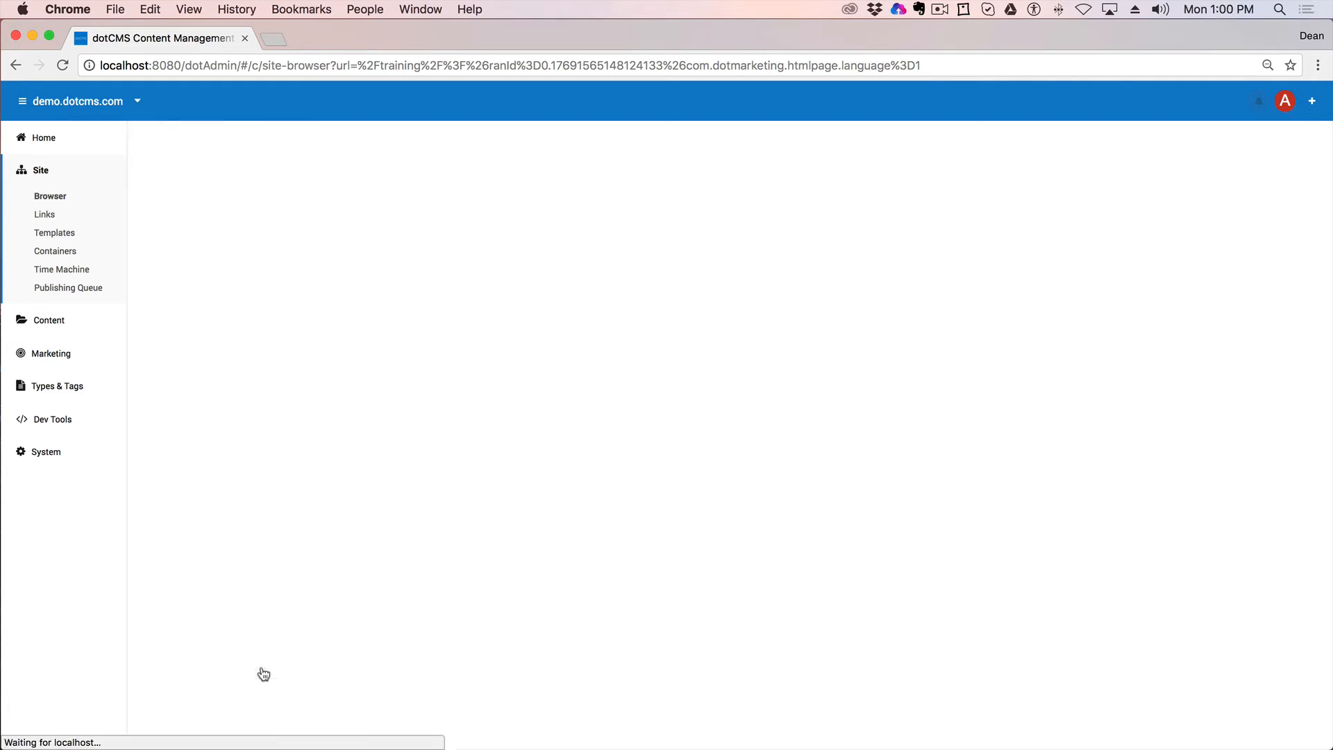
{"action": "left_click", "coordinate": [329, 214]}
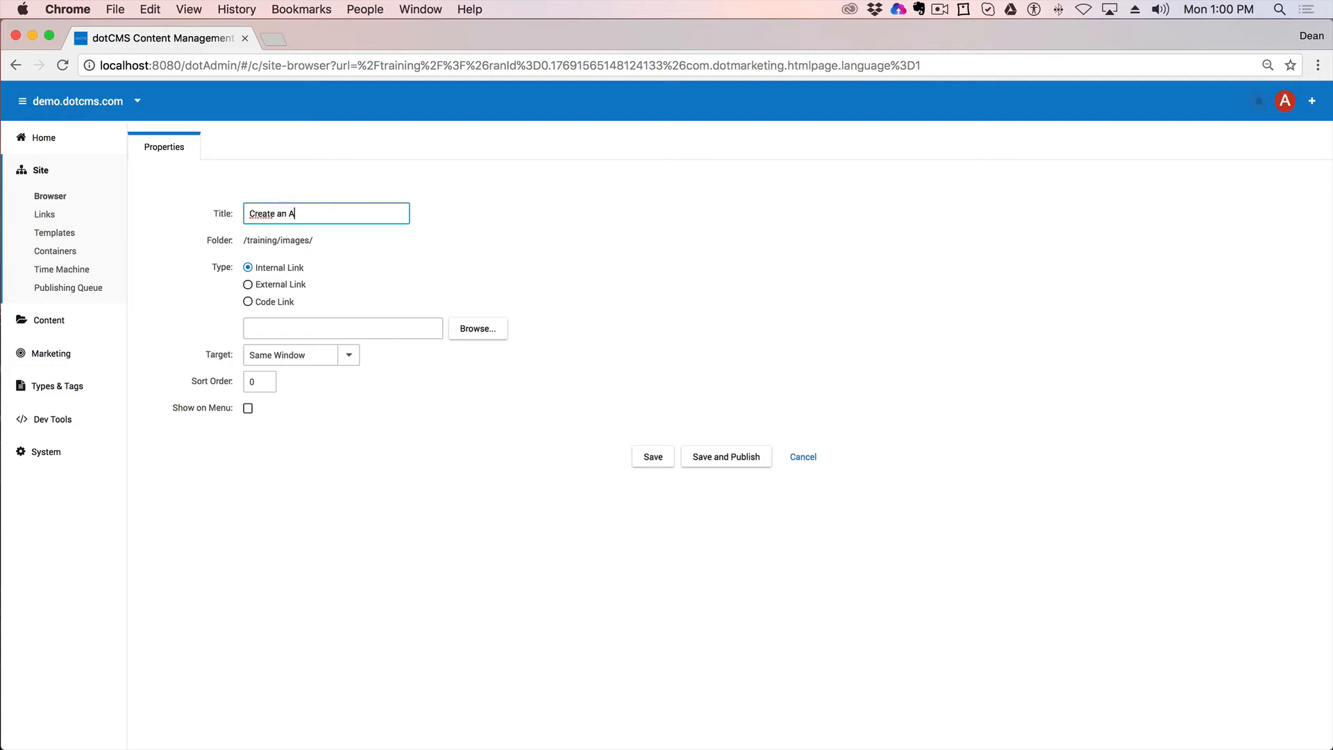
Step: Title the link 'Create an Account', try External and Code types, and keep Internal Link
{"action": "left_click", "coordinate": [430, 281]}
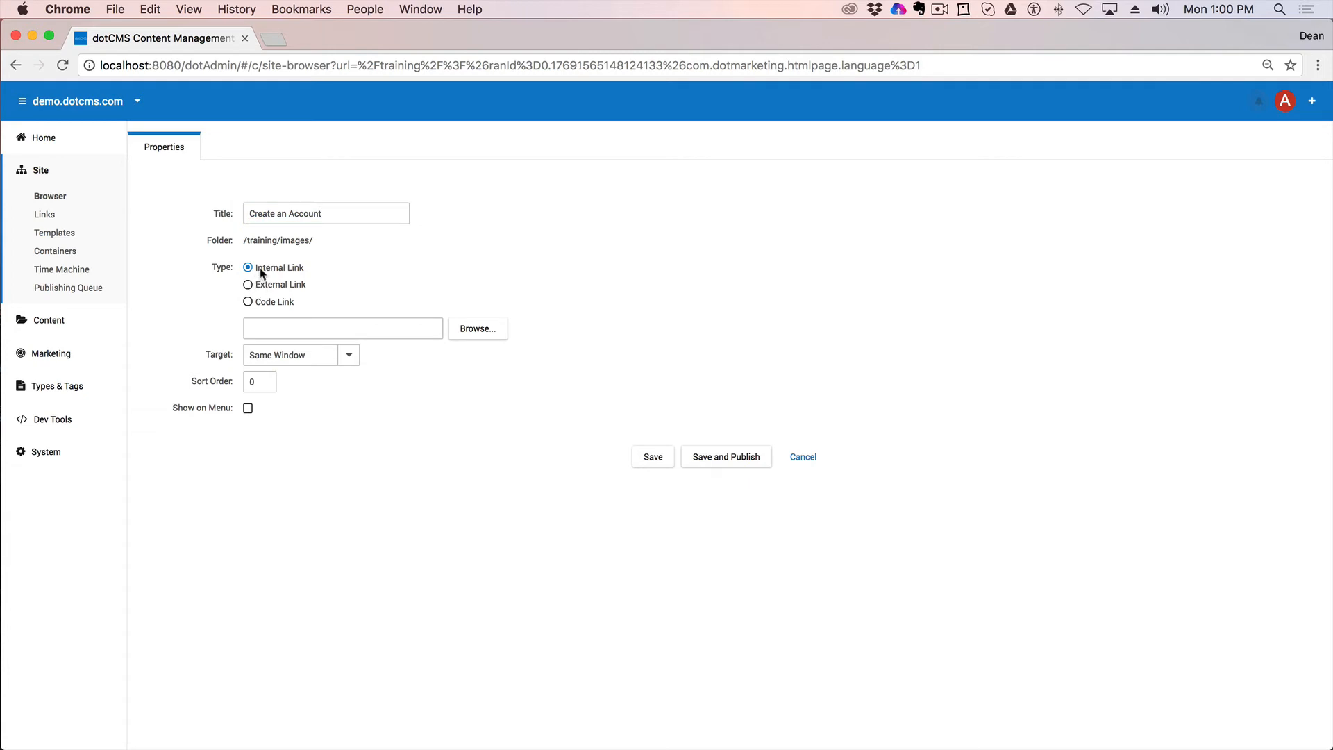
{"action": "left_click", "coordinate": [249, 285]}
{"action": "left_click", "coordinate": [294, 328]}
{"action": "left_click", "coordinate": [266, 350]}
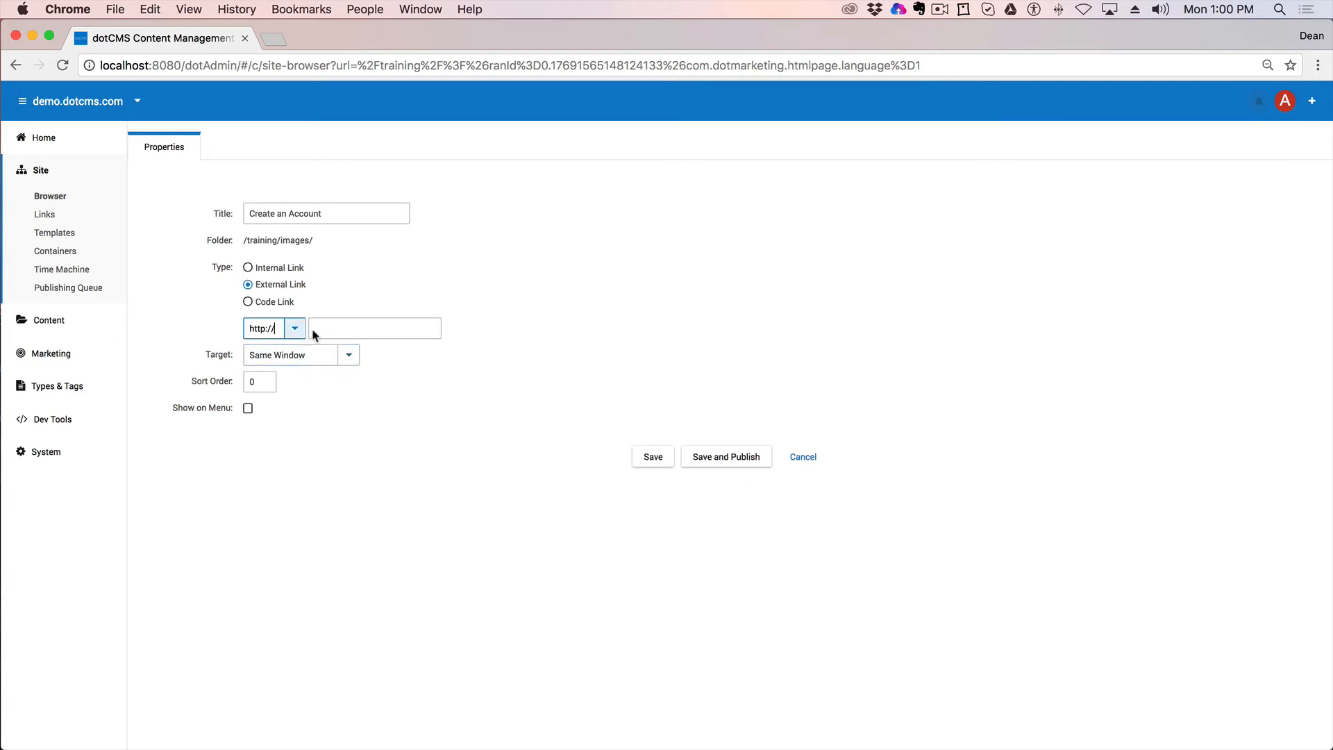
{"action": "left_click", "coordinate": [391, 328]}
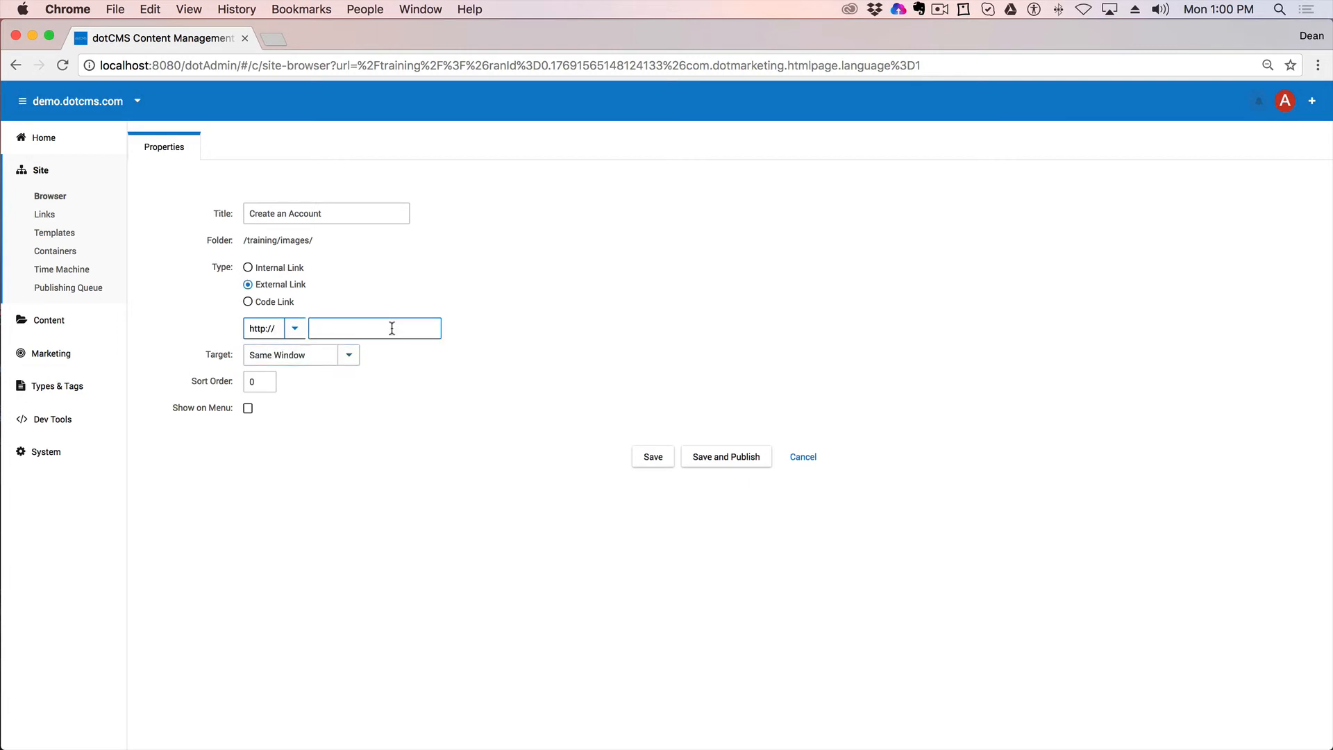
{"action": "left_click", "coordinate": [249, 302]}
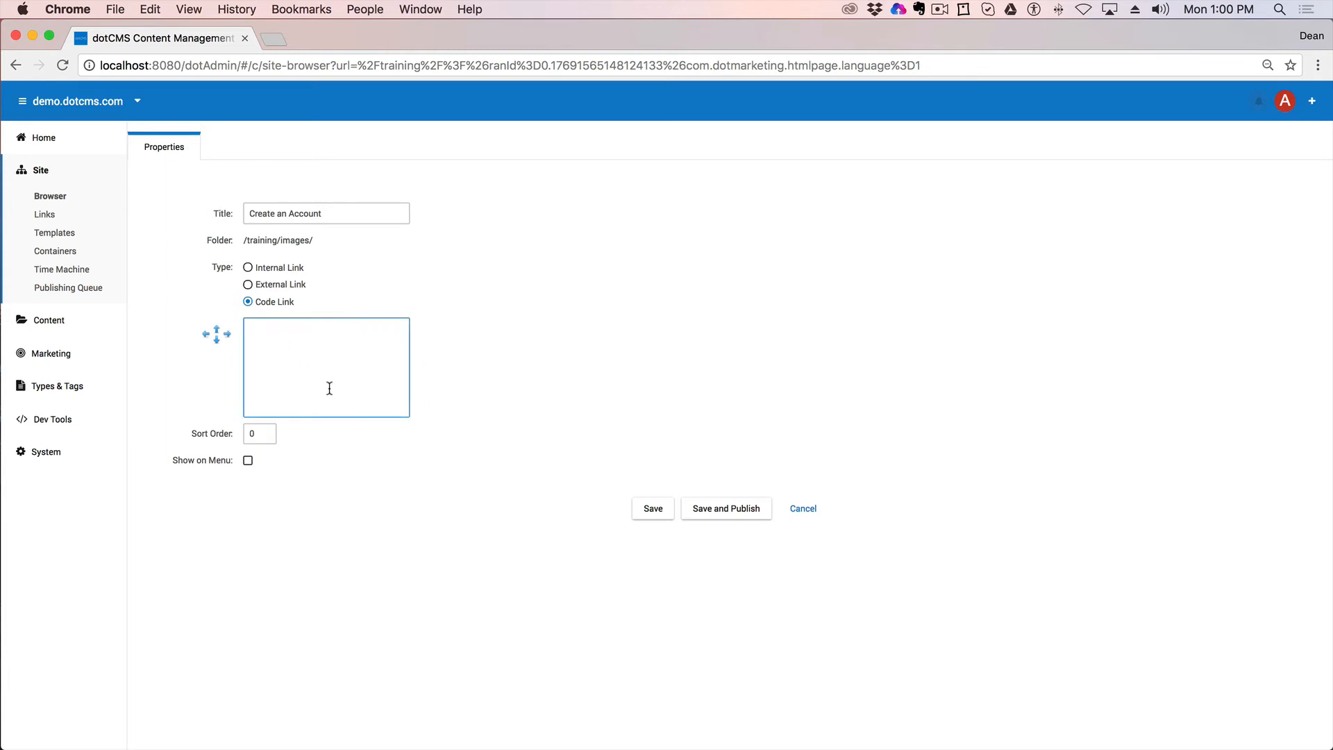
{"action": "left_click", "coordinate": [249, 268]}
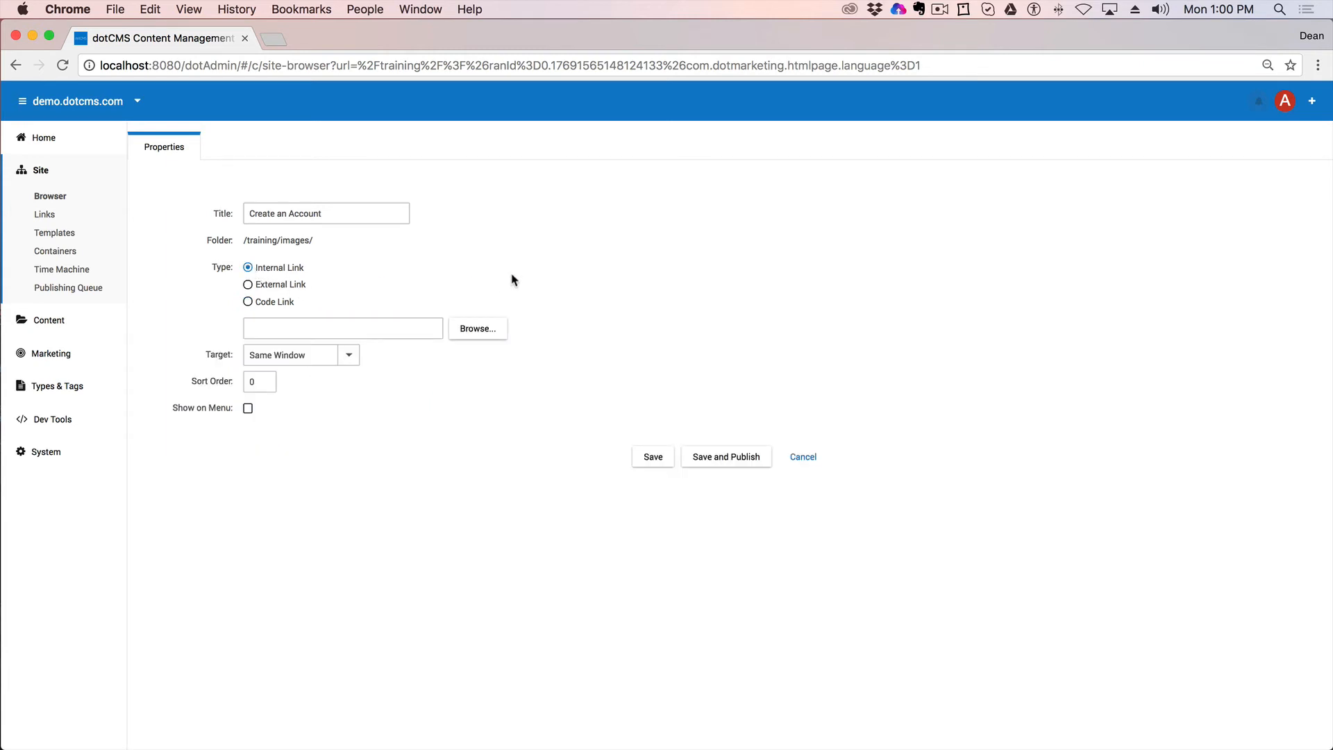
{"action": "left_click", "coordinate": [476, 330]}
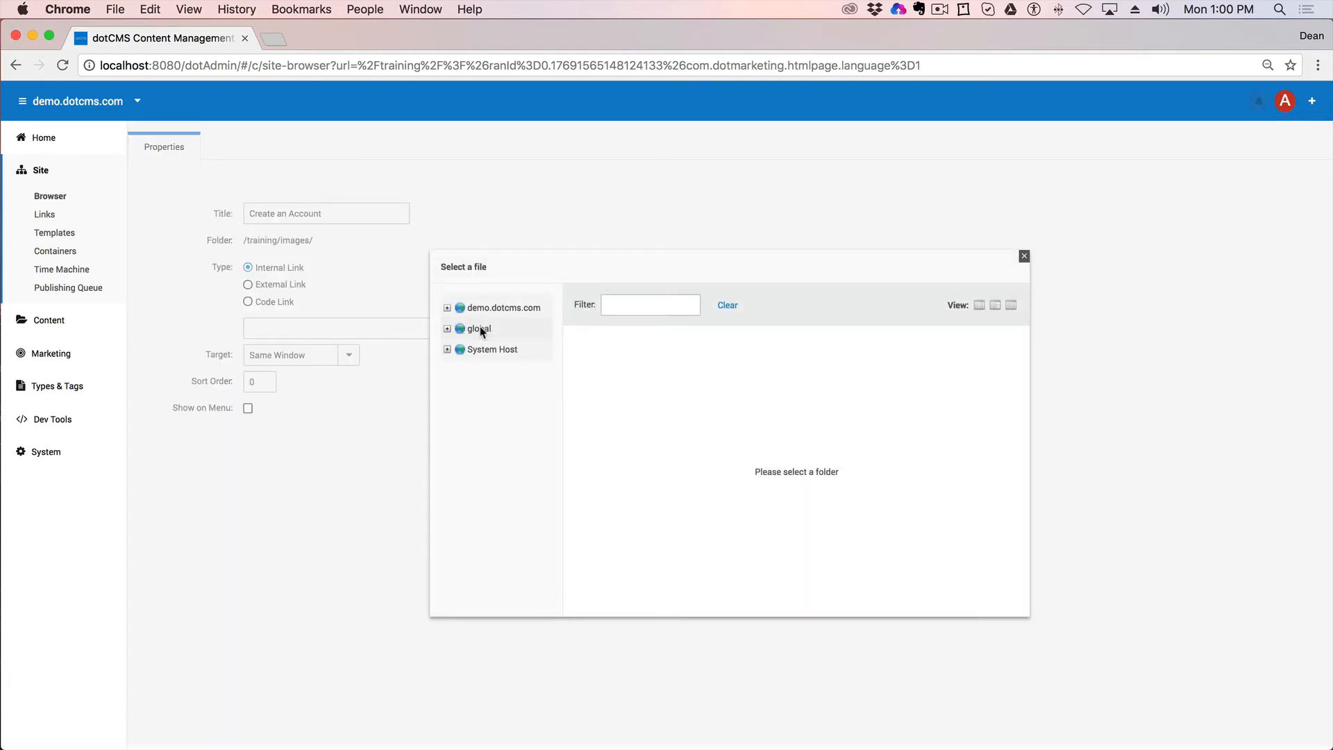
Step: Point the link at the Create Account page in demo.dotcms.com > application > createaccount
{"action": "left_click", "coordinate": [447, 308]}
{"action": "scroll", "coordinate": [486, 542], "scroll_direction": "down", "scroll_amount": 2}
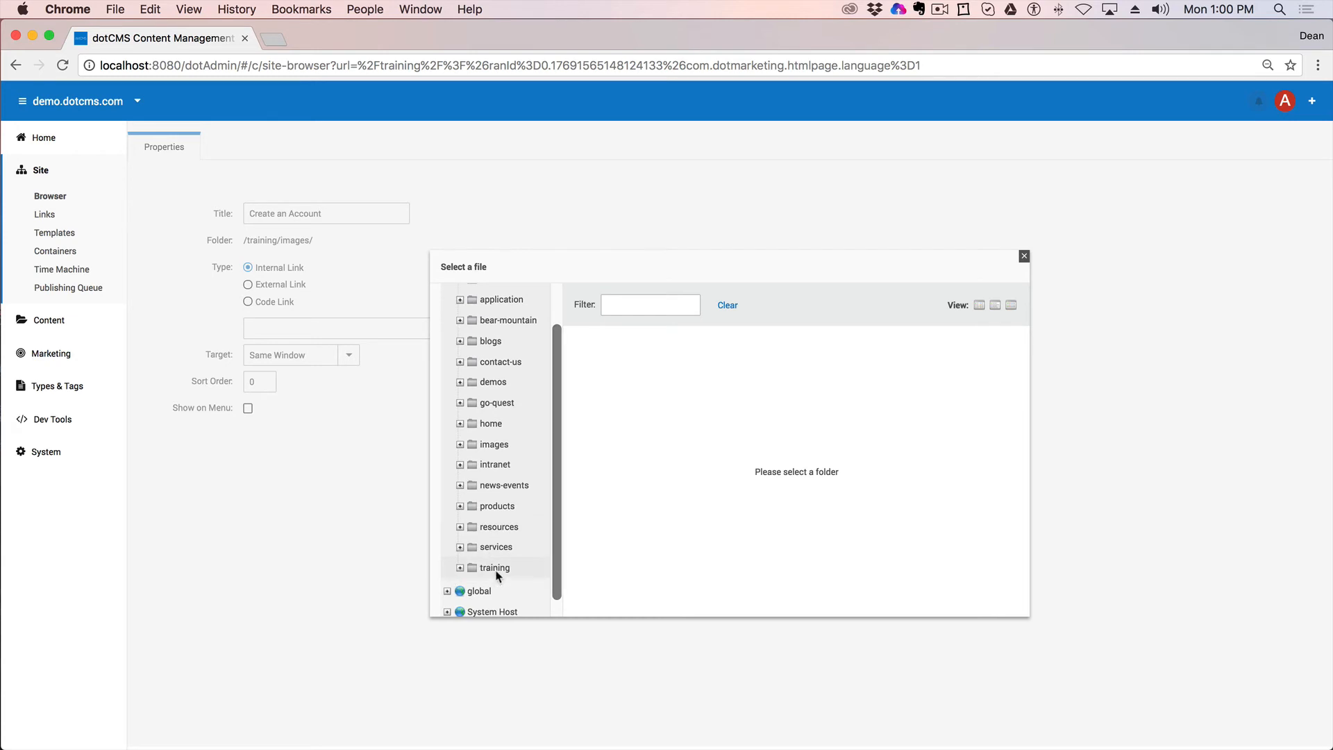
{"action": "scroll", "coordinate": [506, 427], "scroll_direction": "up", "scroll_amount": 2}
{"action": "left_click", "coordinate": [493, 347]}
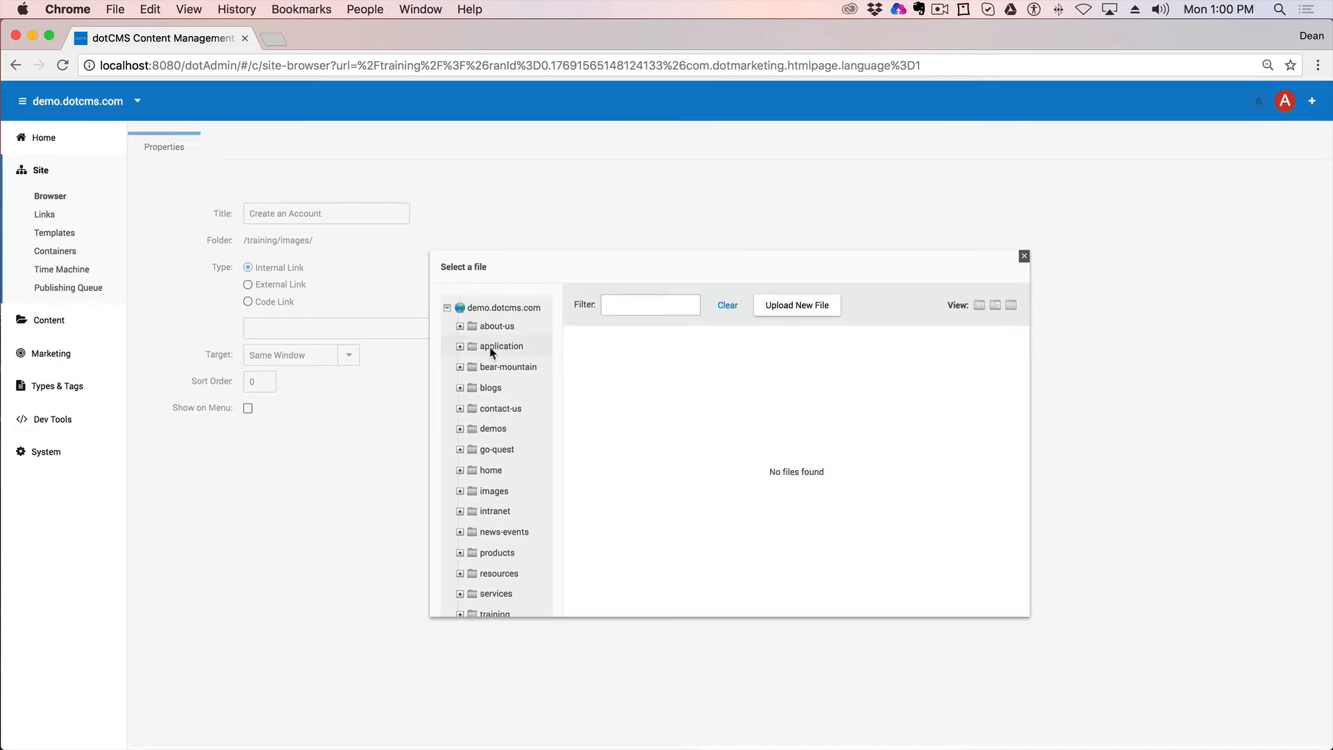
{"action": "left_click", "coordinate": [460, 345]}
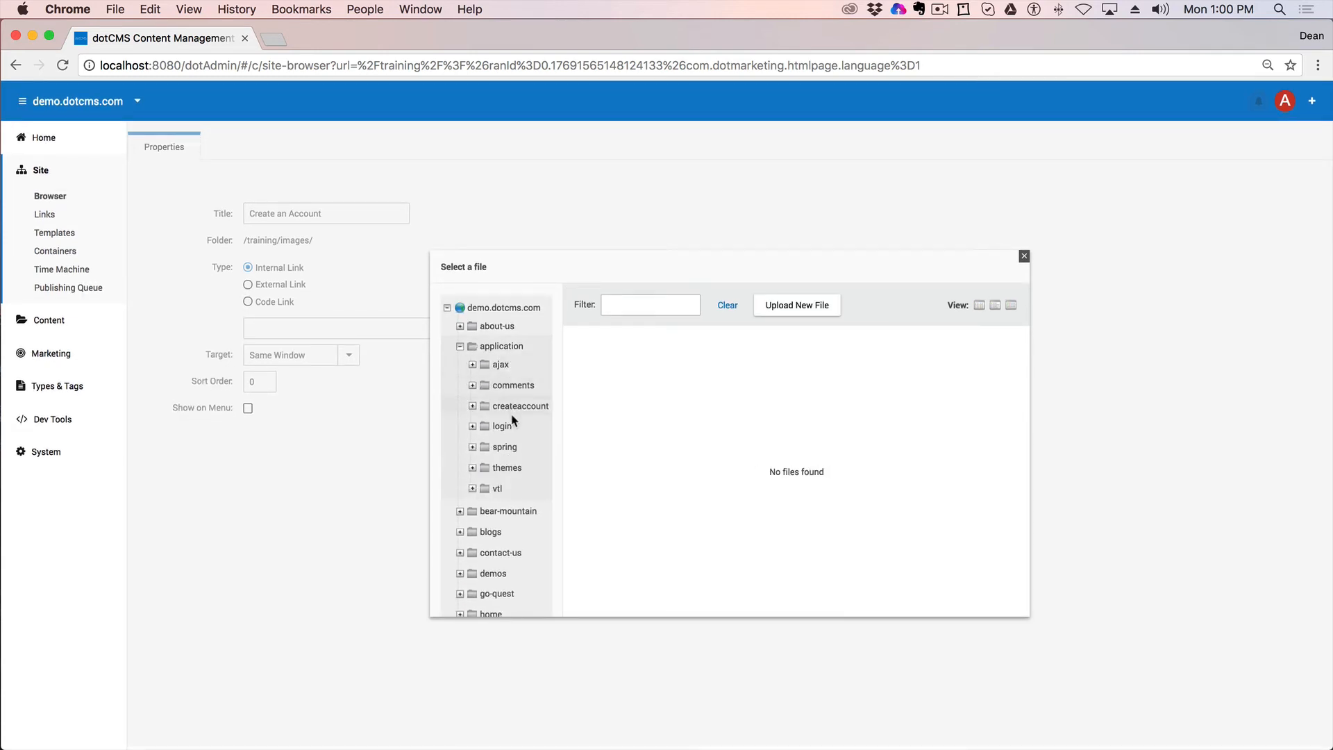
{"action": "left_click", "coordinate": [513, 409]}
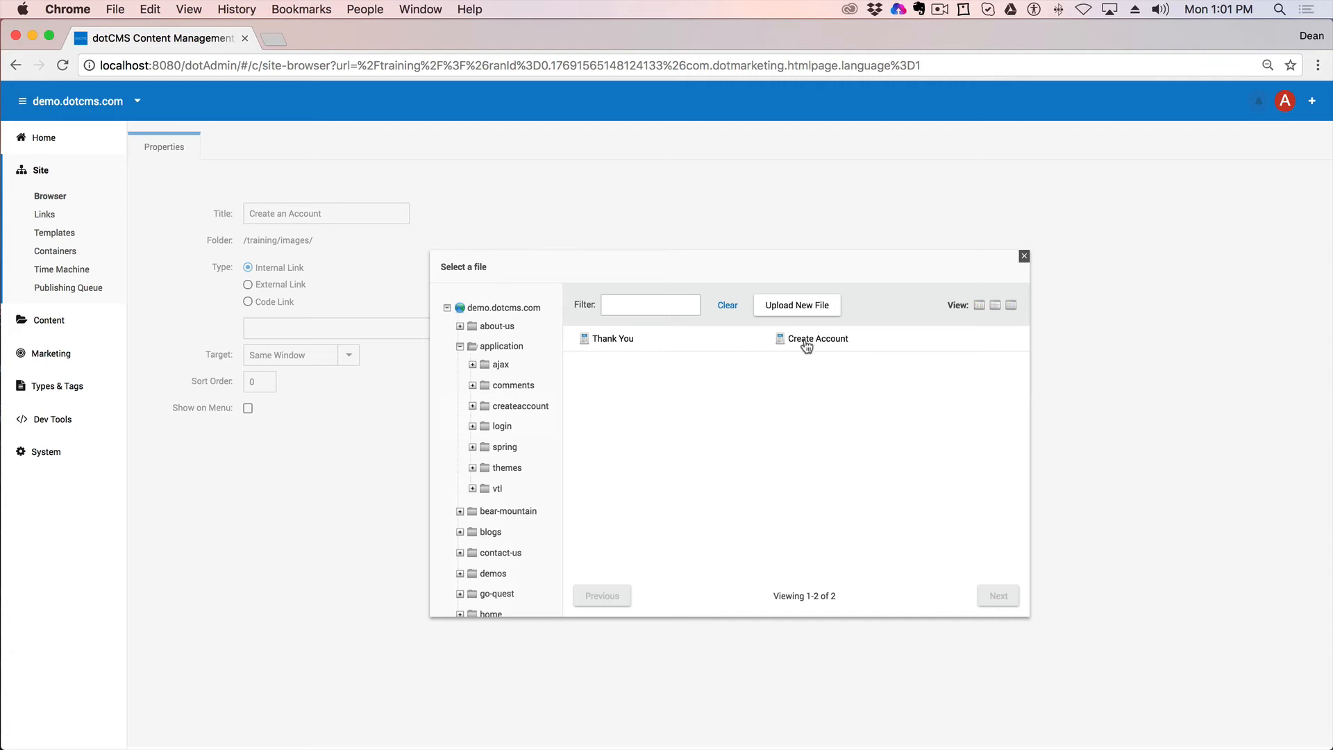
{"action": "left_click", "coordinate": [805, 340]}
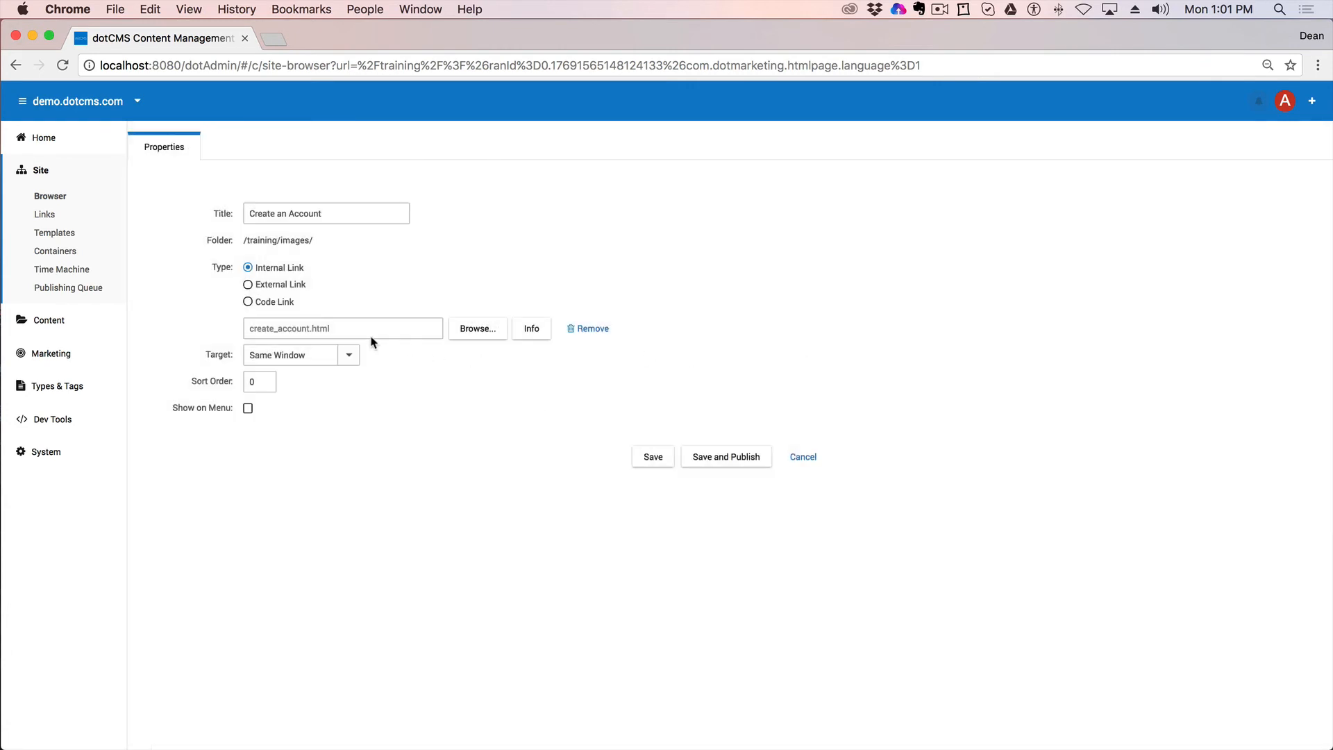
Step: Show the link on the menu, open it in a new window, then save, publish, and view training
{"action": "left_click", "coordinate": [248, 408]}
{"action": "left_click", "coordinate": [349, 356]}
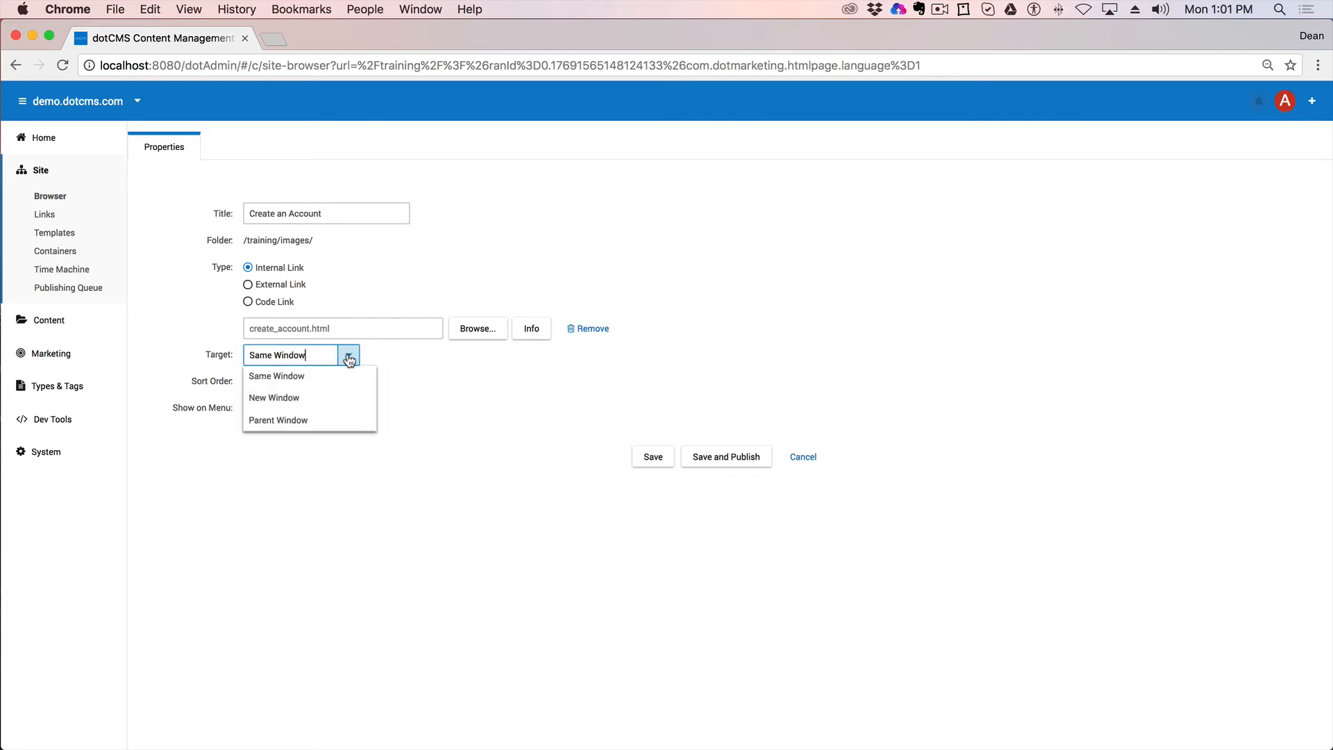
{"action": "left_click", "coordinate": [280, 400]}
{"action": "double_click", "coordinate": [258, 382]}
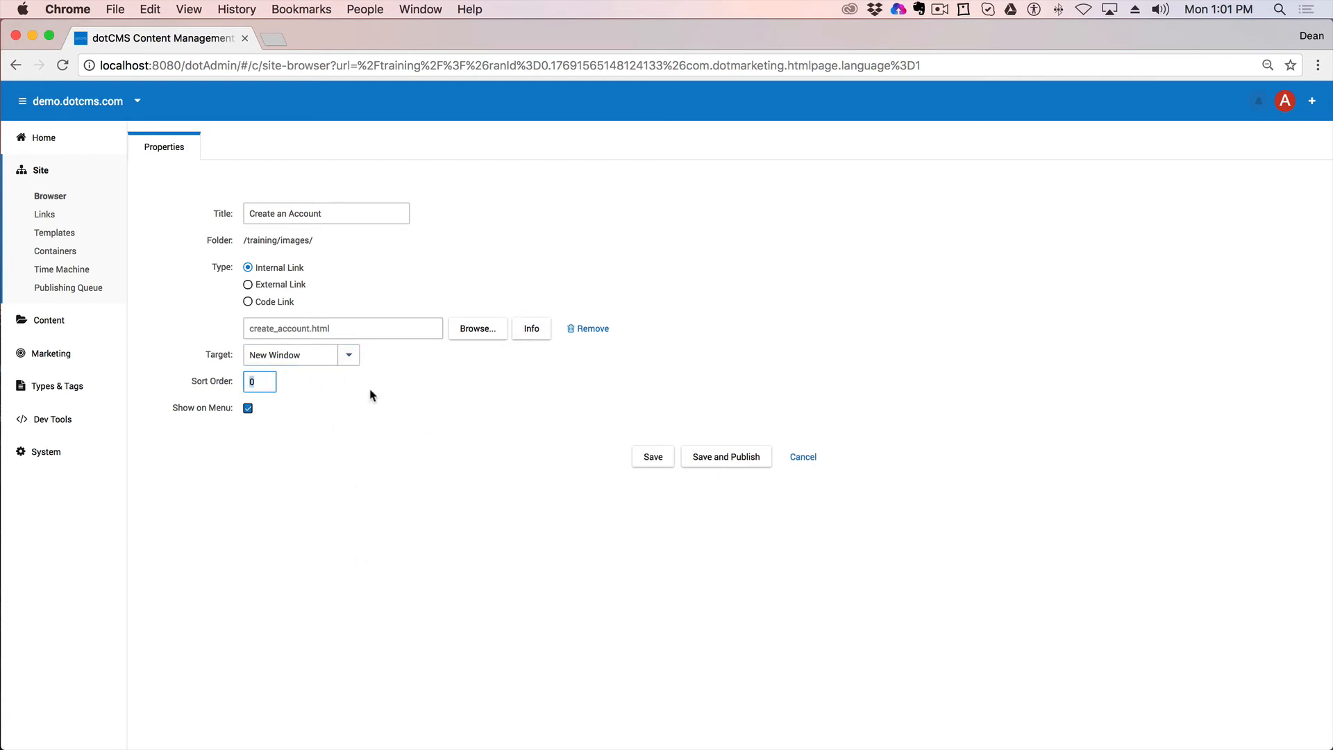
{"action": "left_click", "coordinate": [729, 464]}
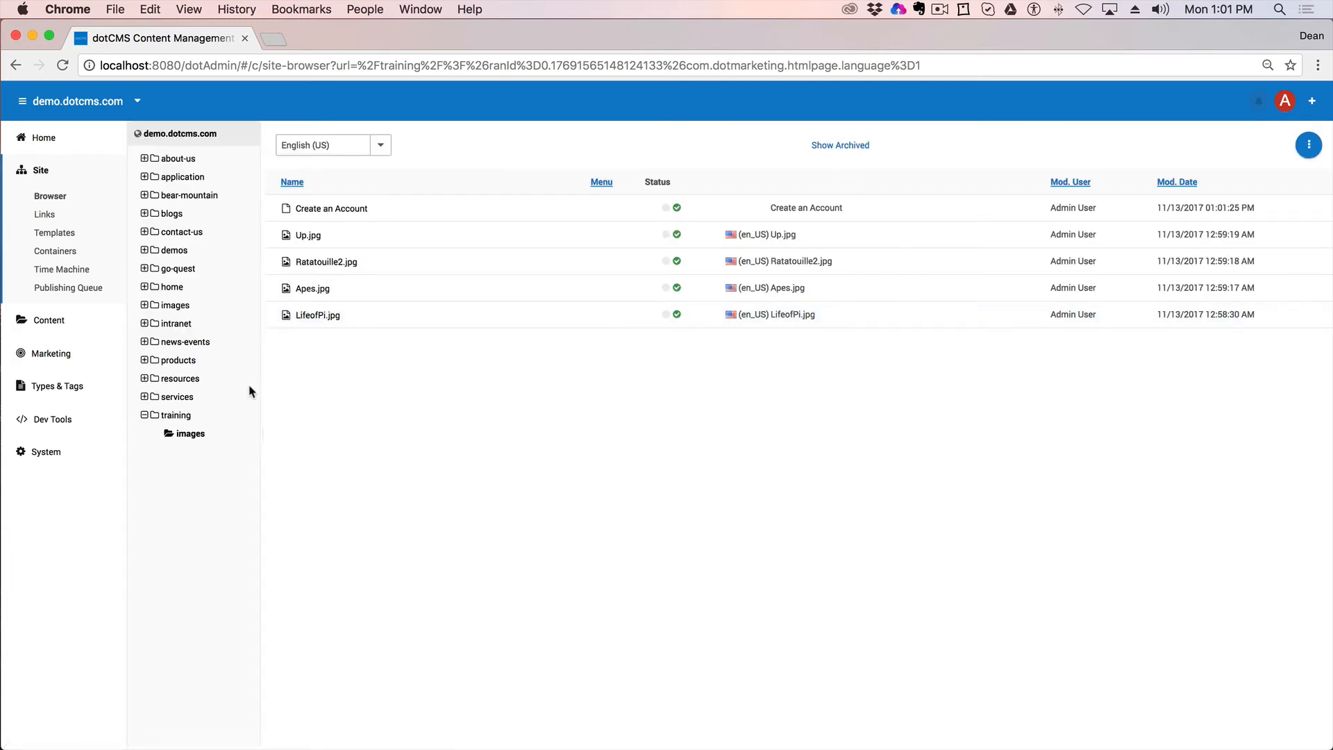
{"action": "left_click", "coordinate": [193, 416]}
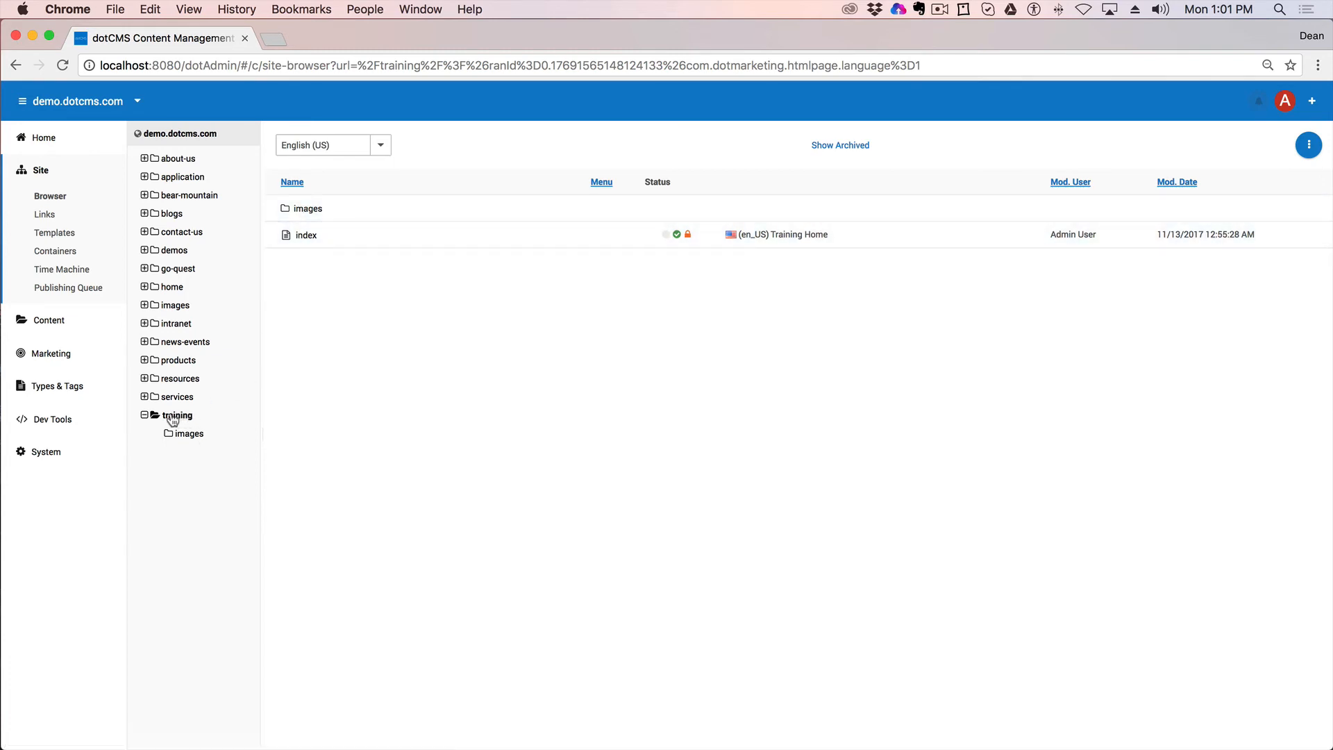
Step: Start a new Page Asset in the training folder titled Technical Information
{"action": "right_click", "coordinate": [178, 419]}
{"action": "mouse_move", "coordinate": [202, 553]}
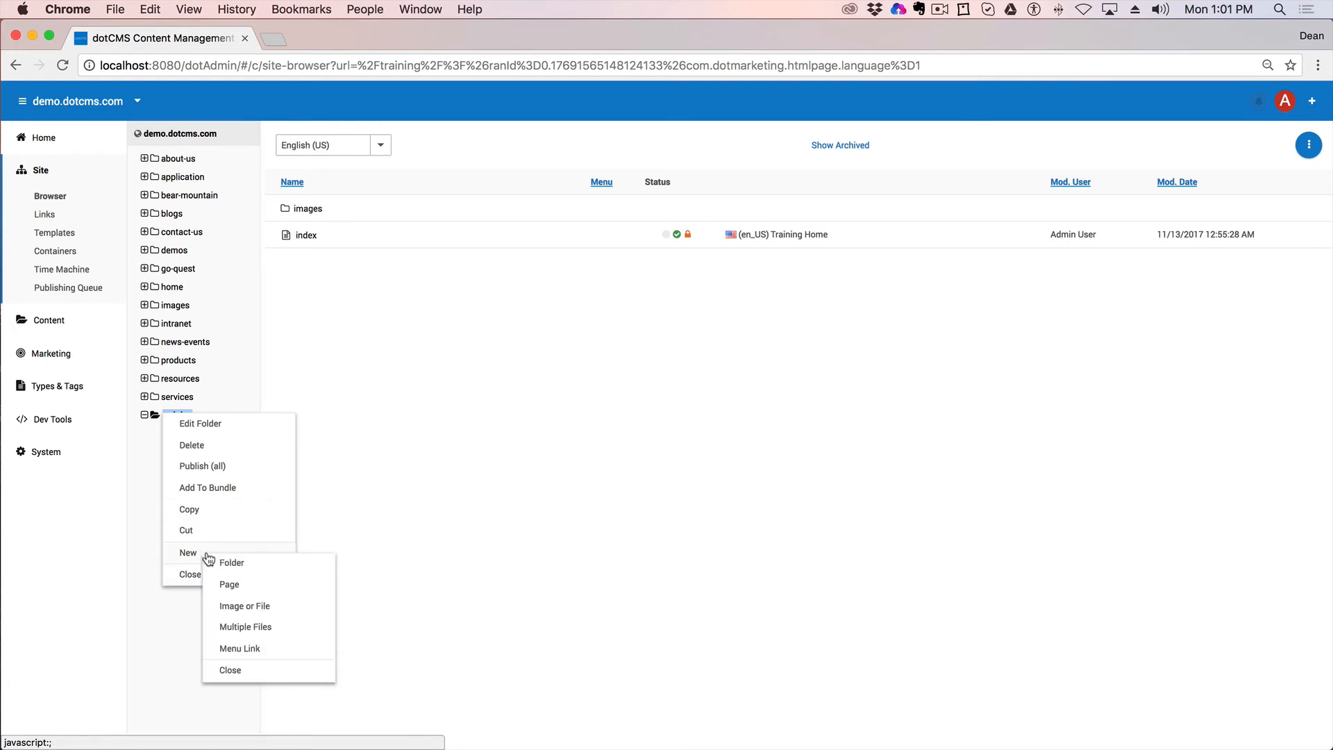
{"action": "left_click", "coordinate": [254, 587]}
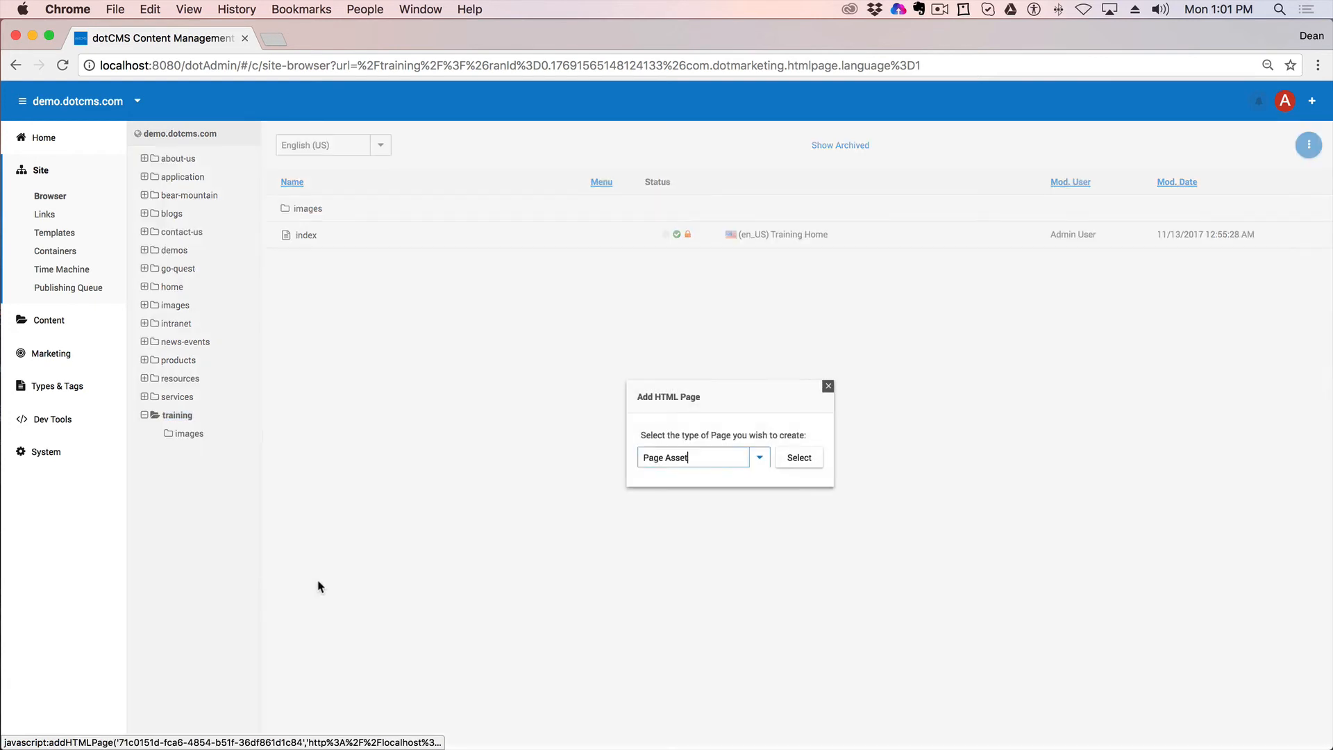
{"action": "left_click", "coordinate": [809, 459]}
{"action": "left_click", "coordinate": [244, 199]}
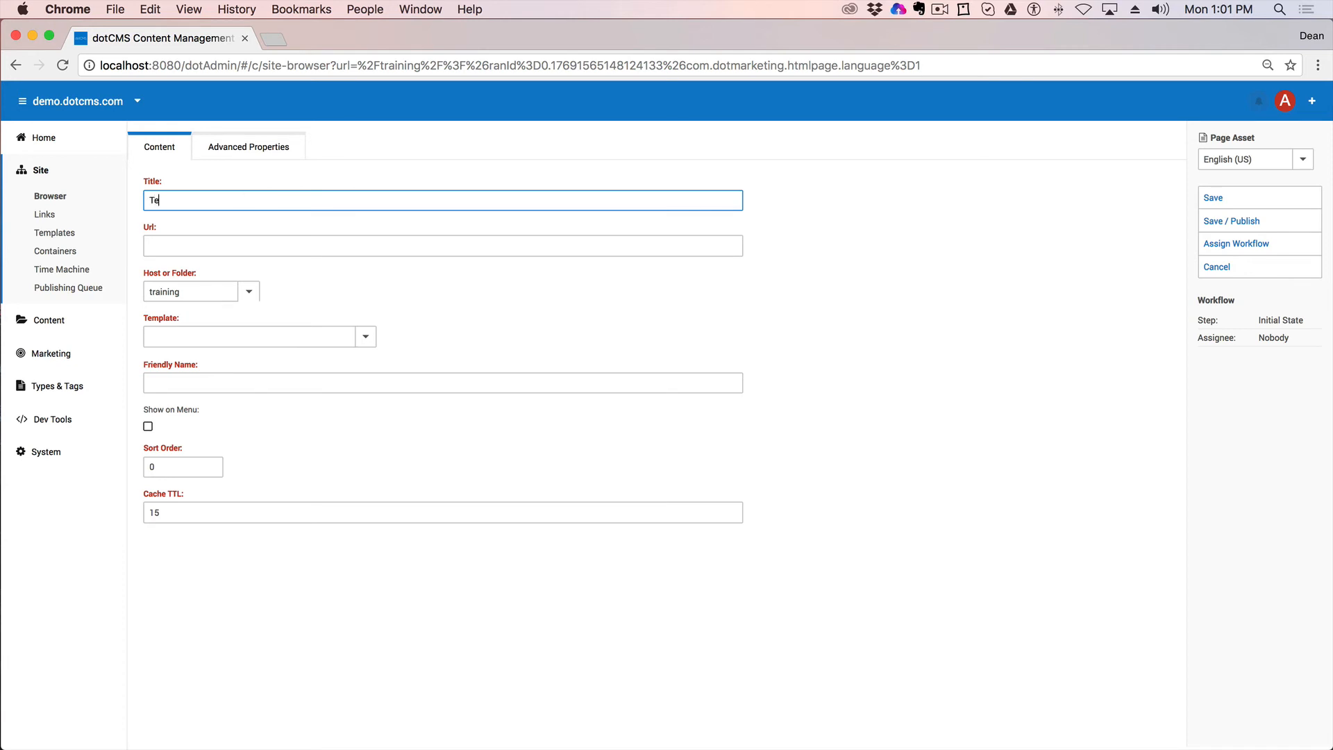
{"action": "type", "text": "Technical Information"}
{"action": "left_click", "coordinate": [272, 240]}
Step: Apply the Quest - 1 Column template, show the page on the menu, and save and publish
{"action": "left_click", "coordinate": [366, 333]}
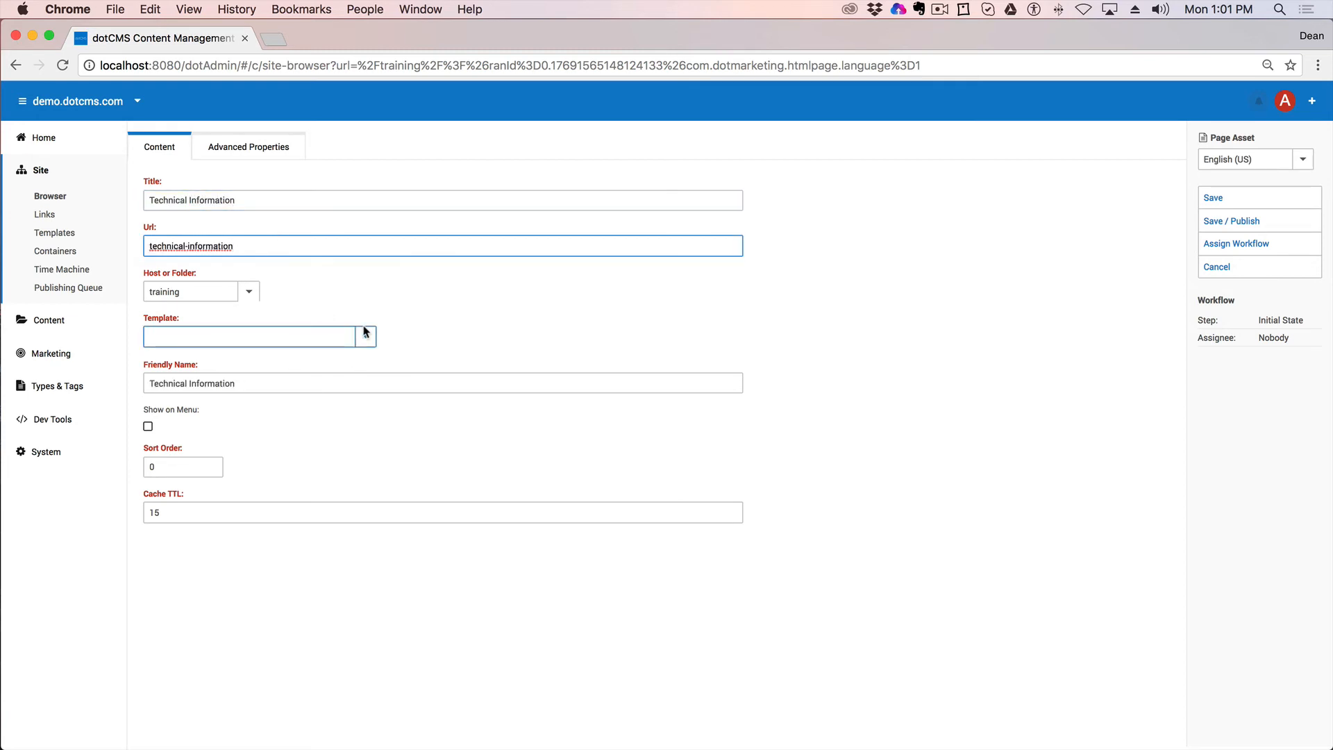
{"action": "left_click", "coordinate": [365, 335]}
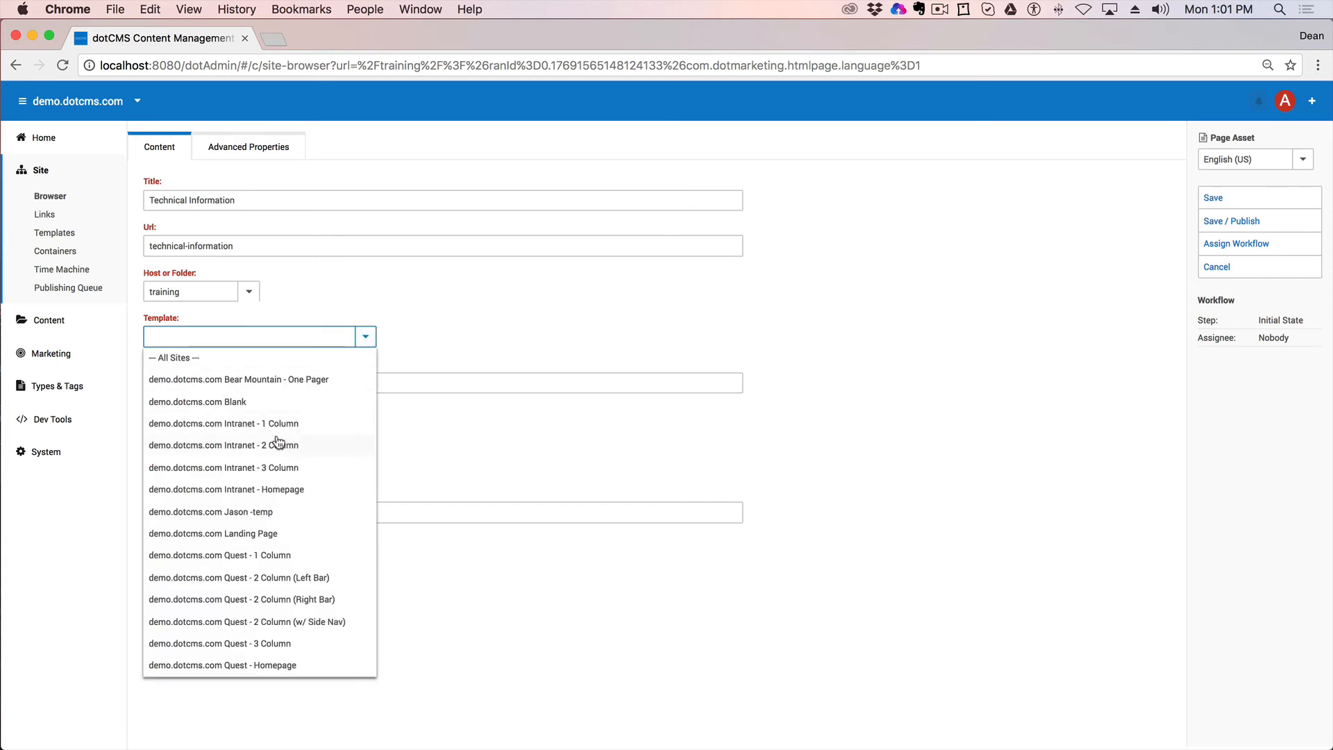
{"action": "left_click", "coordinate": [255, 557]}
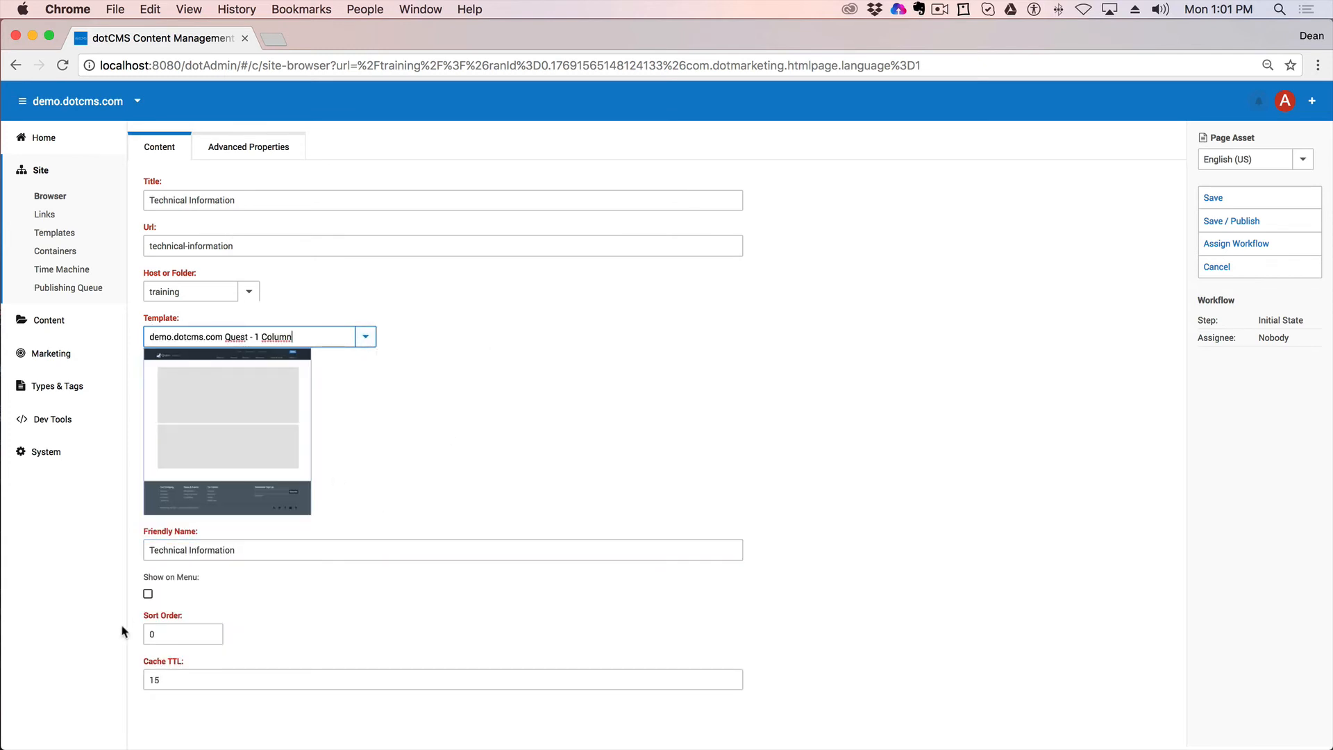
{"action": "left_click", "coordinate": [148, 594]}
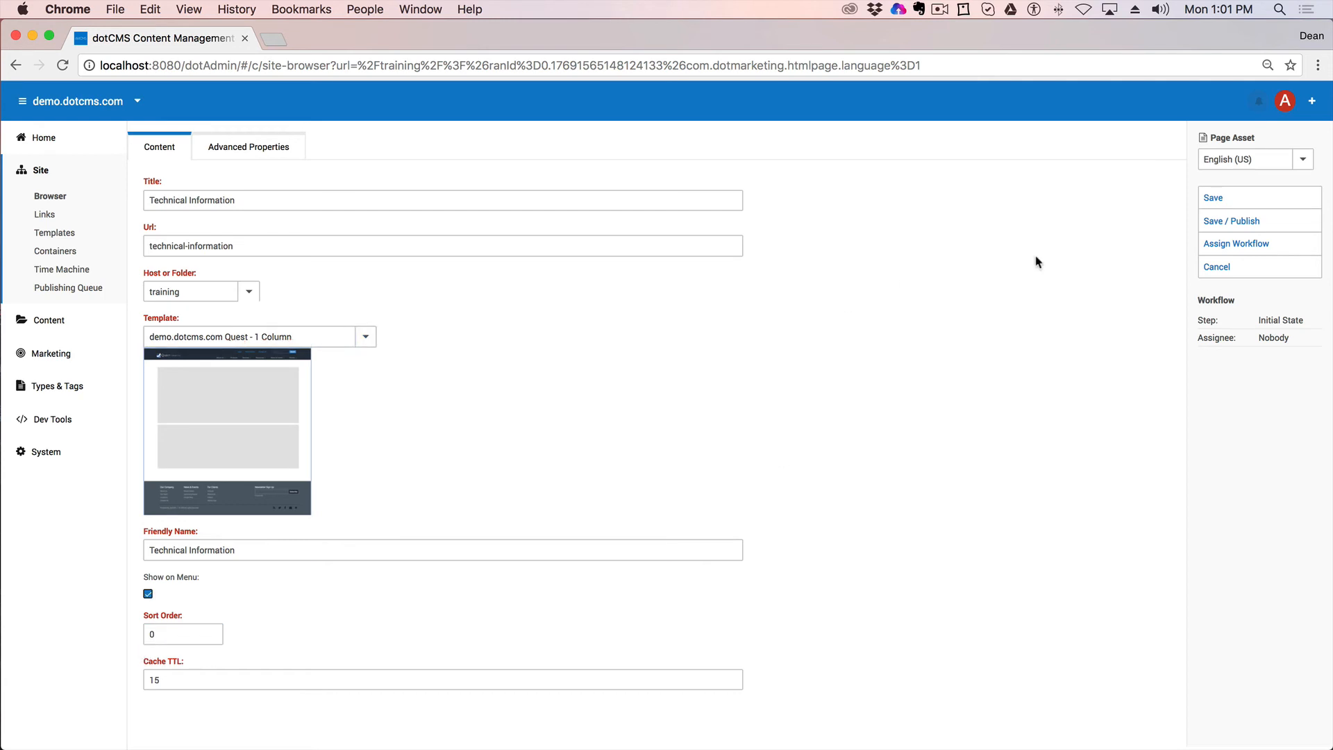
{"action": "left_click", "coordinate": [1232, 222]}
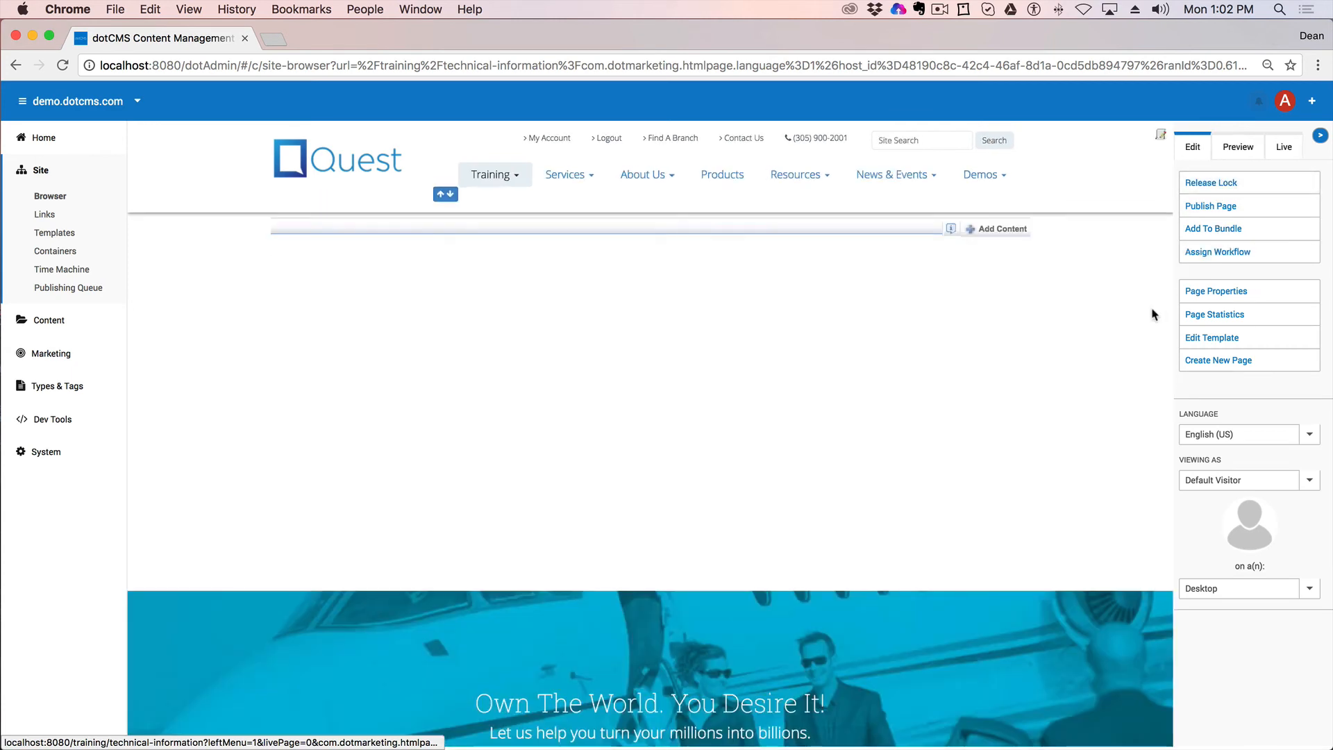
Step: Add new Content (Generic) content to the Technical Information page
{"action": "left_click", "coordinate": [981, 230]}
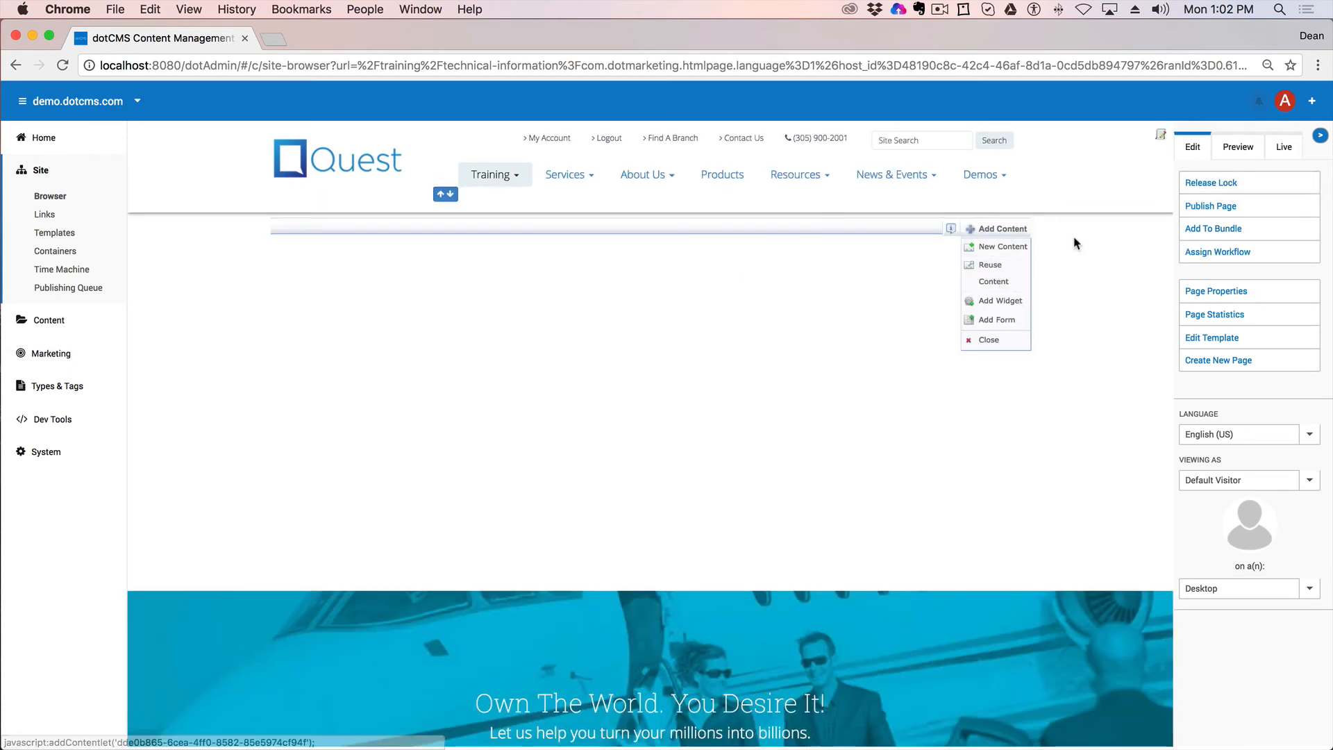
{"action": "left_click", "coordinate": [1005, 249]}
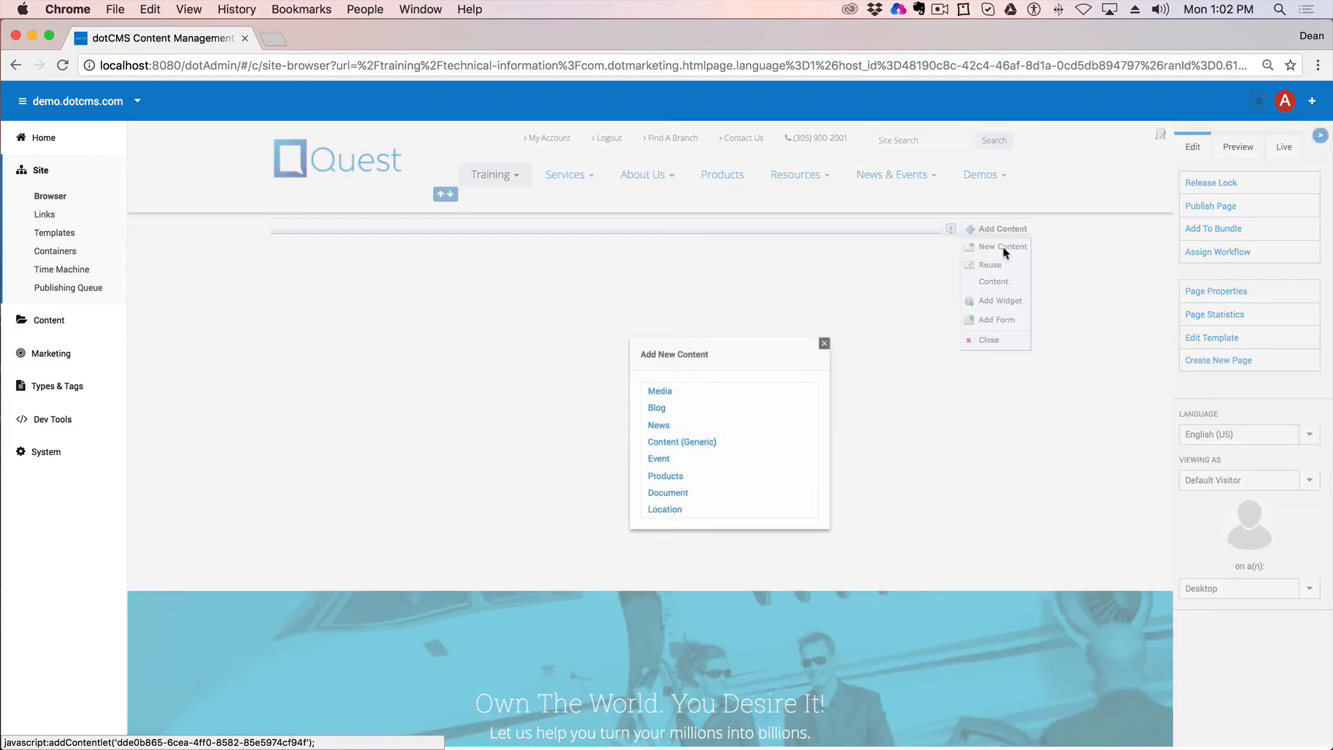
{"action": "left_click", "coordinate": [706, 443]}
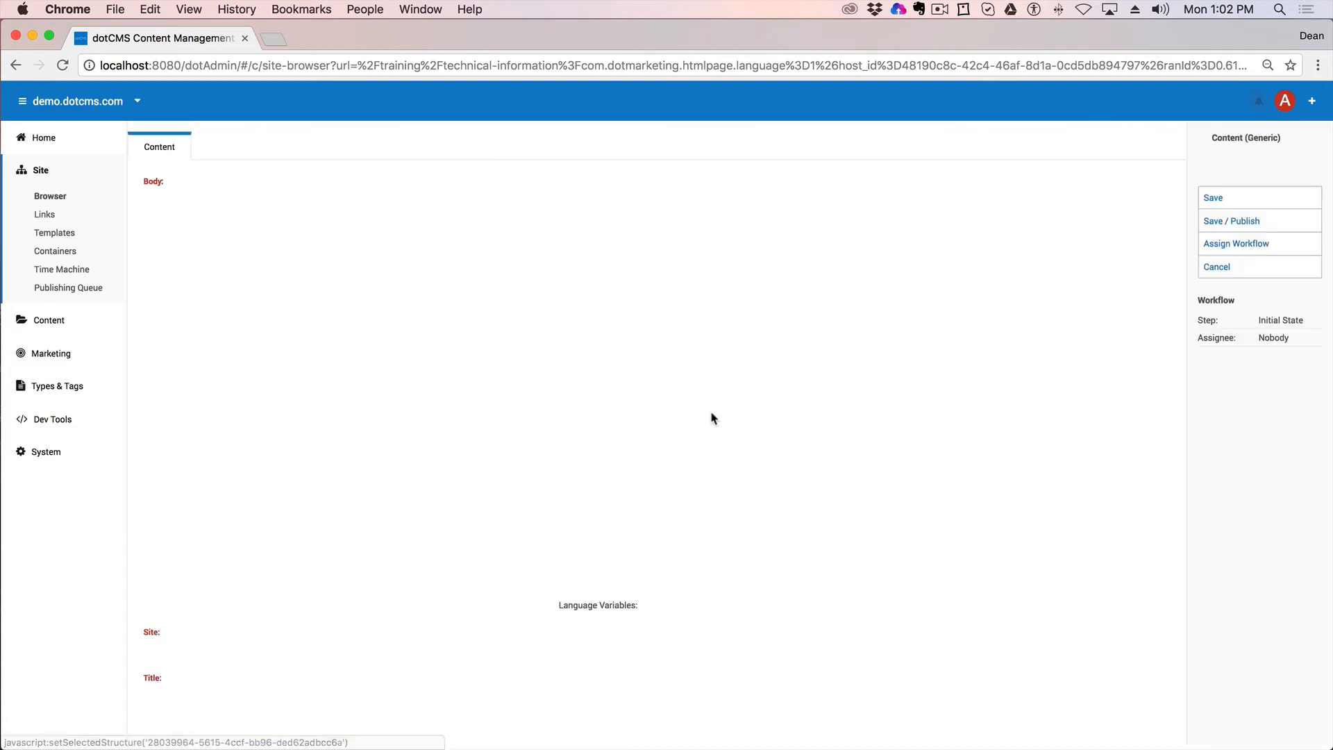
Step: Write 'This is technical information.' as the body, title it Tech Title, and save and publish
{"action": "left_click", "coordinate": [249, 299]}
{"action": "type", "text": "Th"}
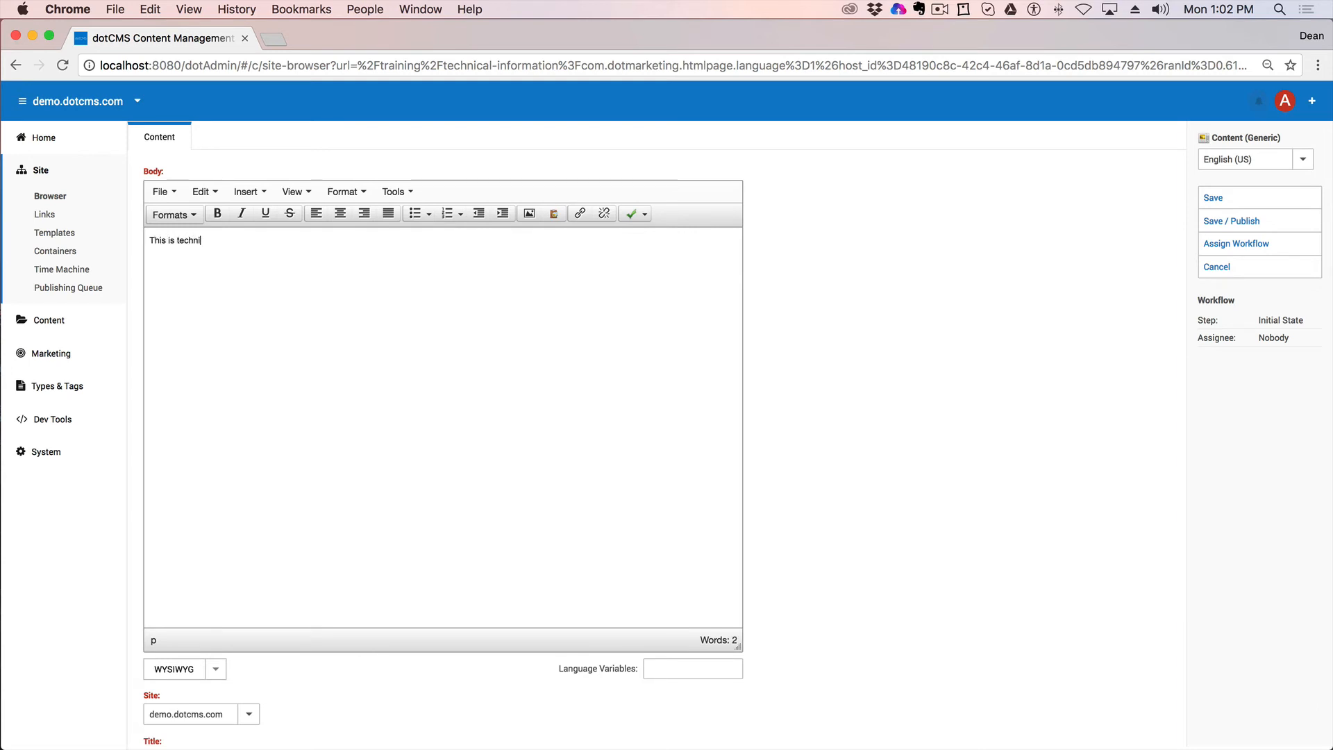
{"action": "type", "text": "is is technical information."}
{"action": "scroll", "coordinate": [506, 586], "scroll_direction": "down", "scroll_amount": 2}
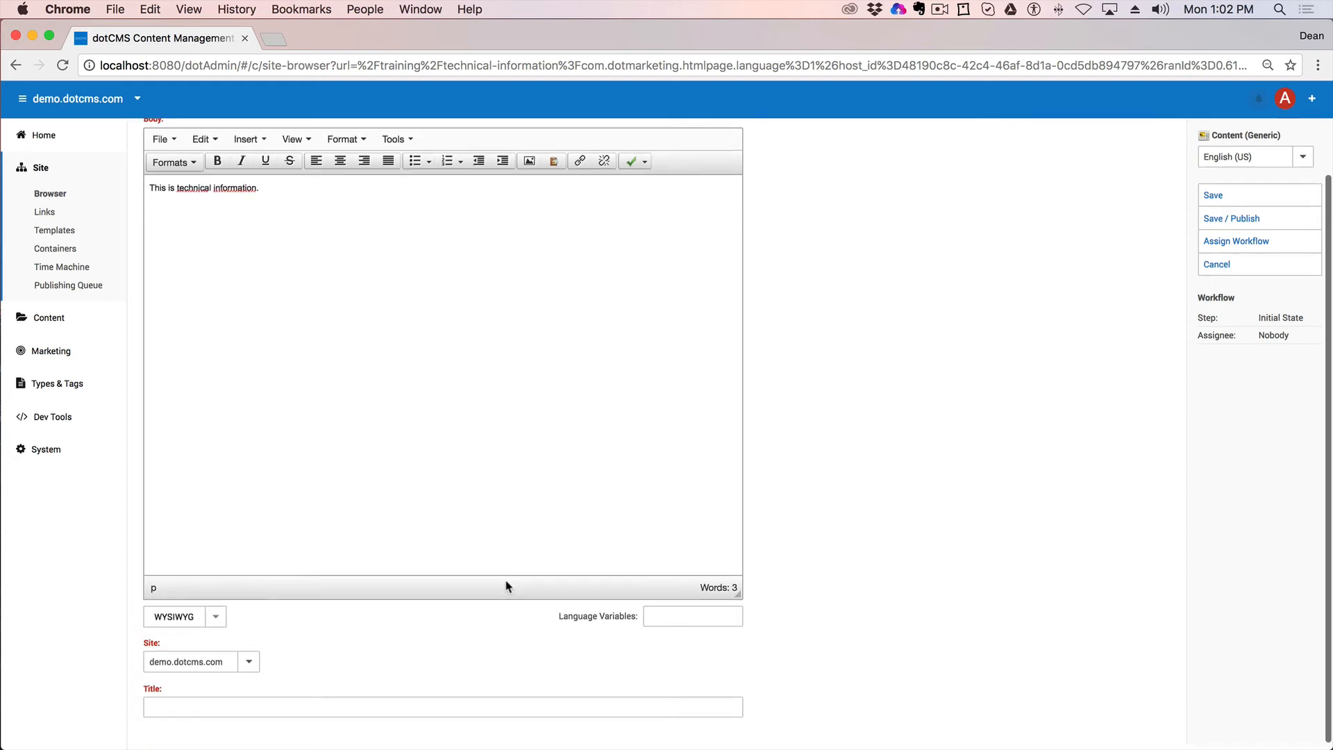
{"action": "left_click", "coordinate": [228, 708]}
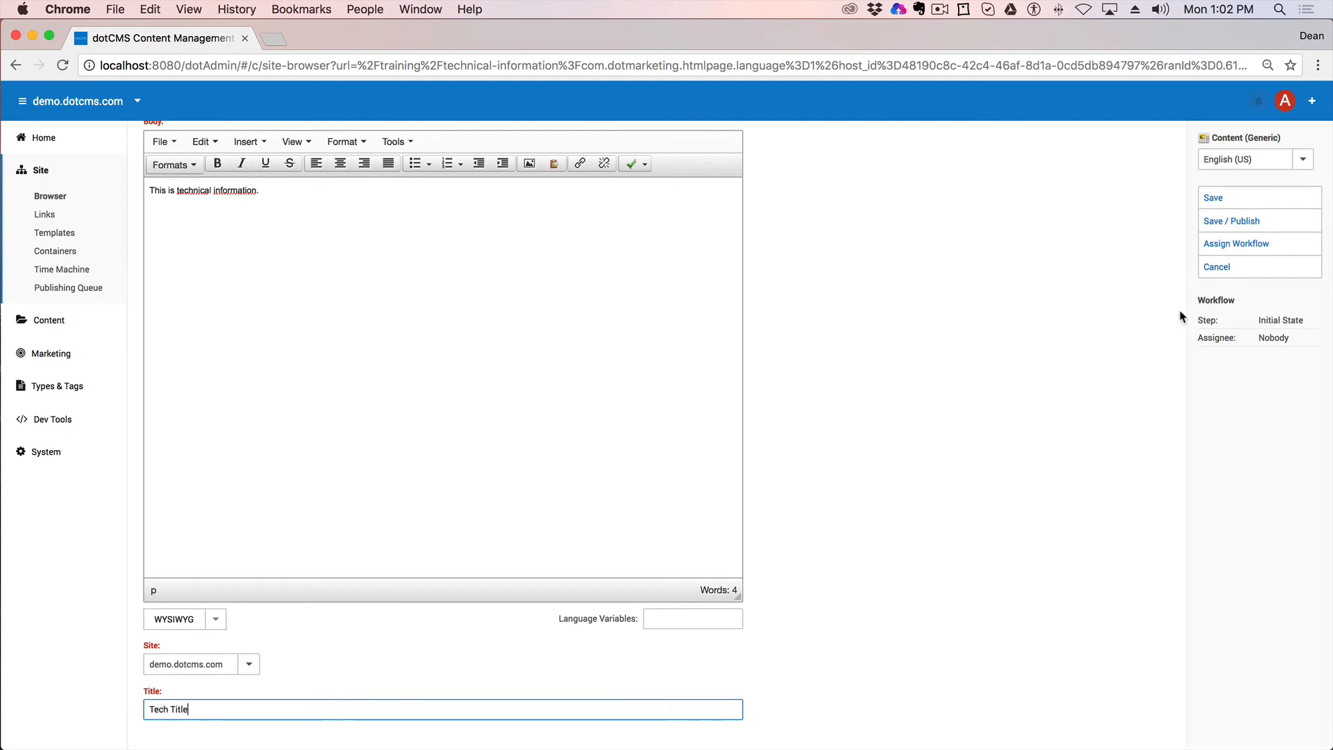
{"action": "left_click", "coordinate": [1217, 219]}
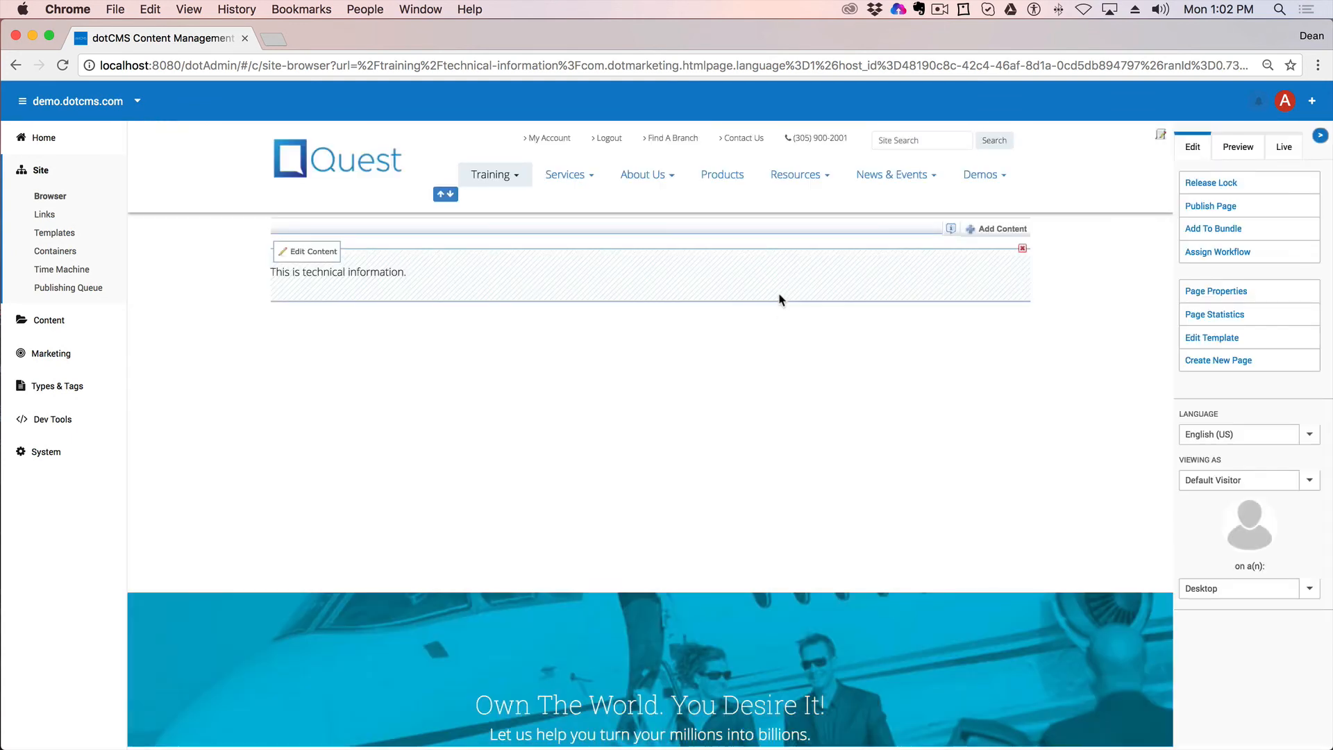
Step: Return to the Site Browser and open the training/images folder
{"action": "mouse_move", "coordinate": [512, 178]}
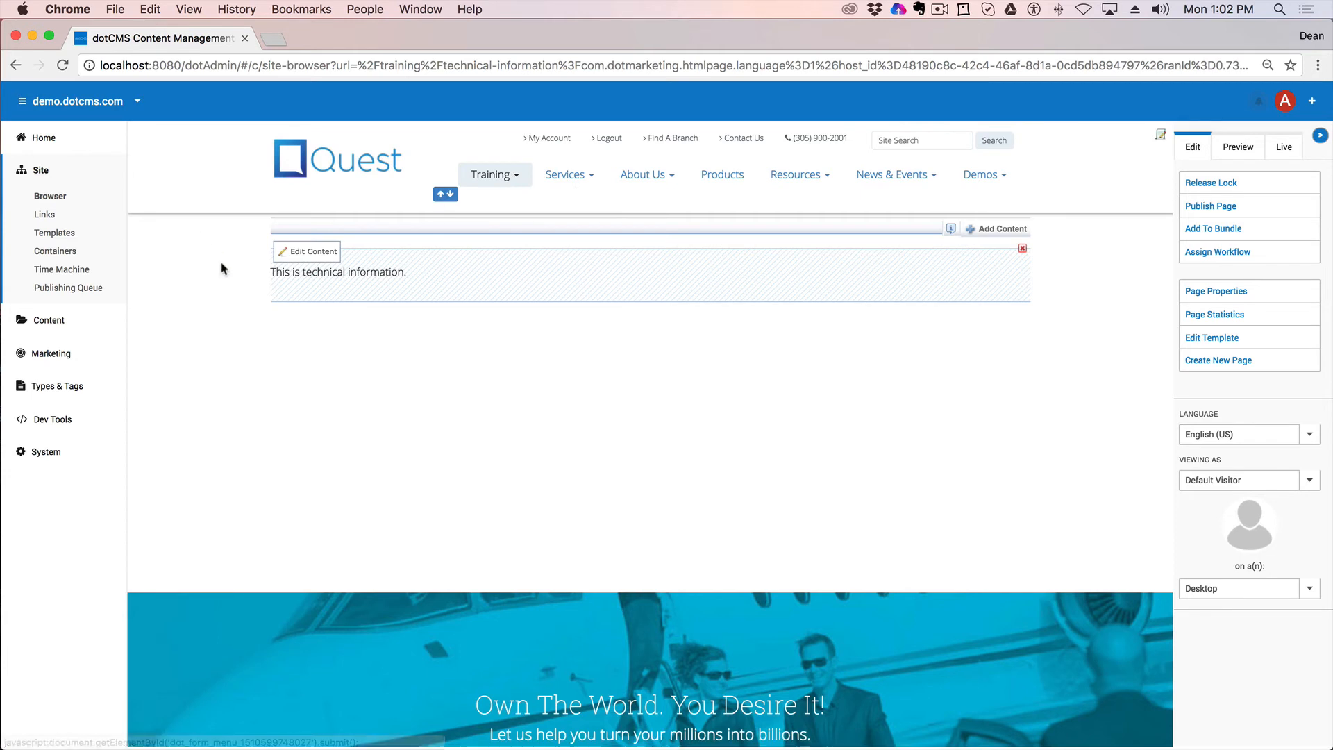
{"action": "left_click", "coordinate": [51, 197]}
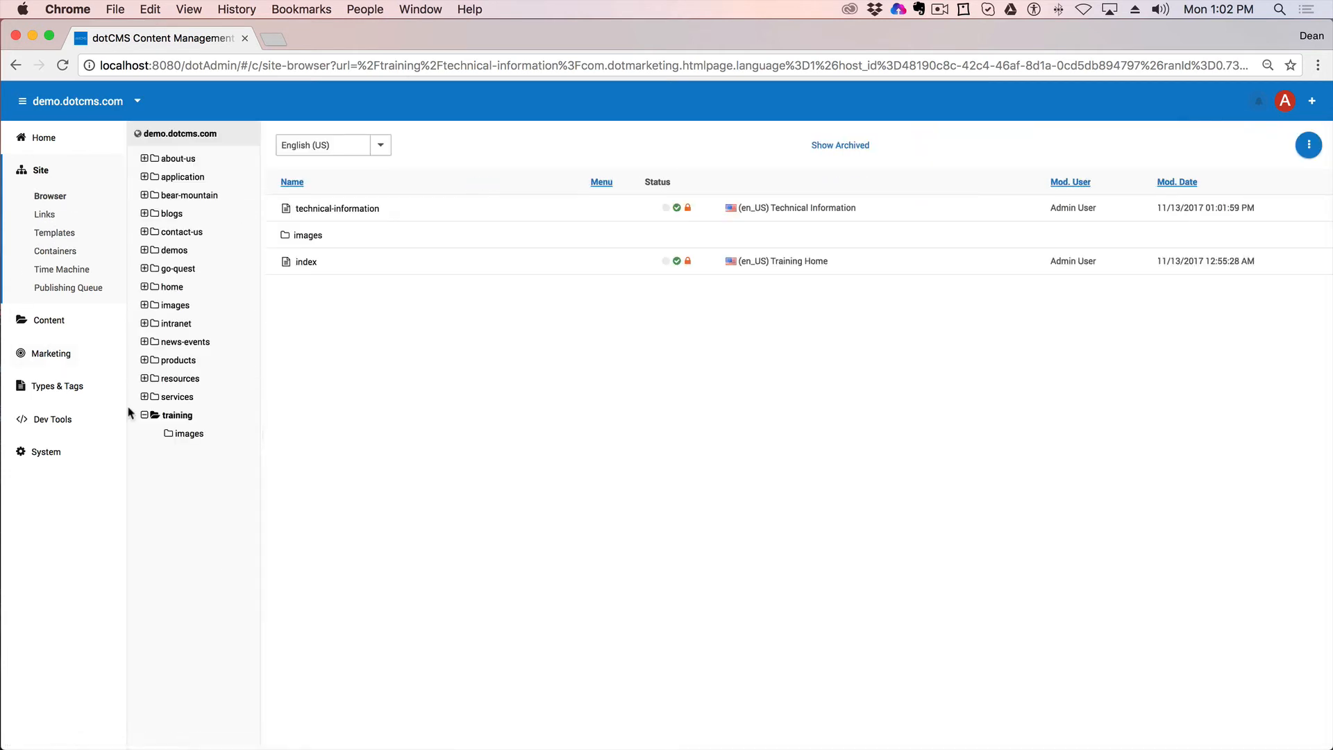
{"action": "left_click", "coordinate": [188, 434]}
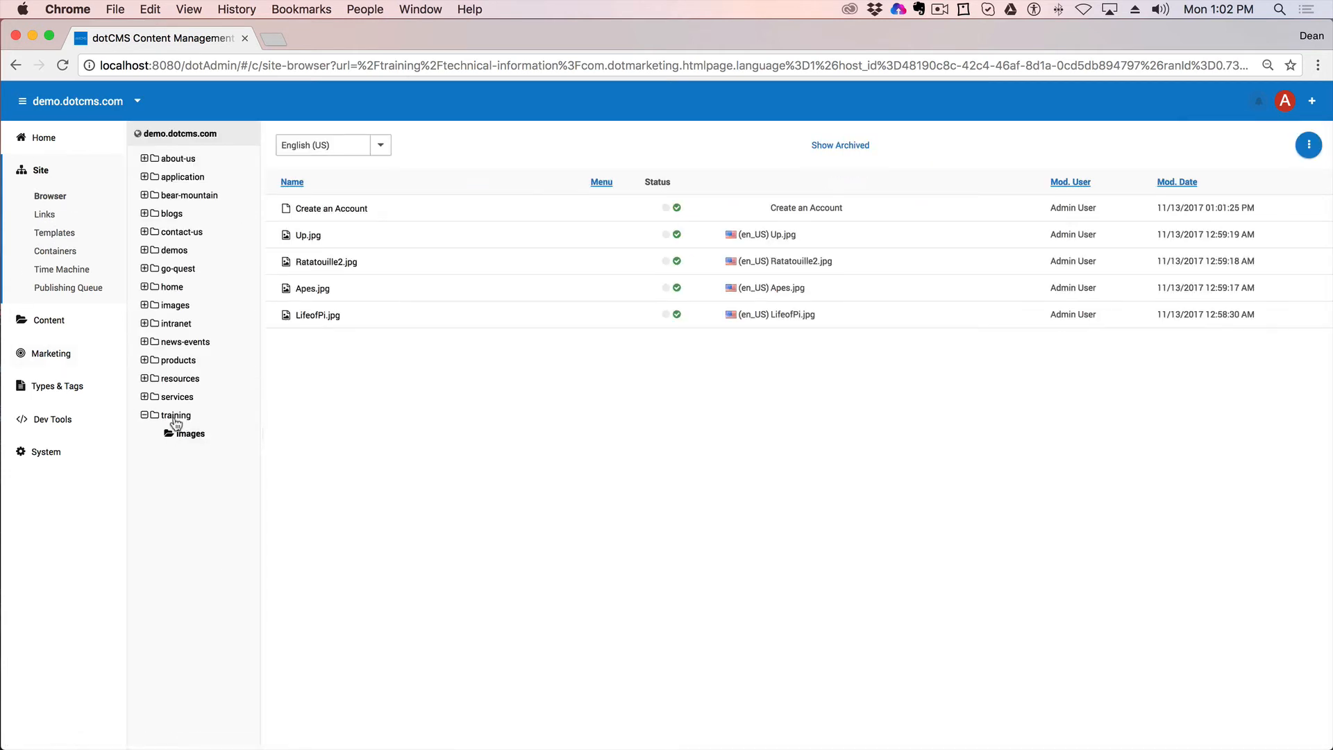
{"action": "left_click", "coordinate": [188, 419]}
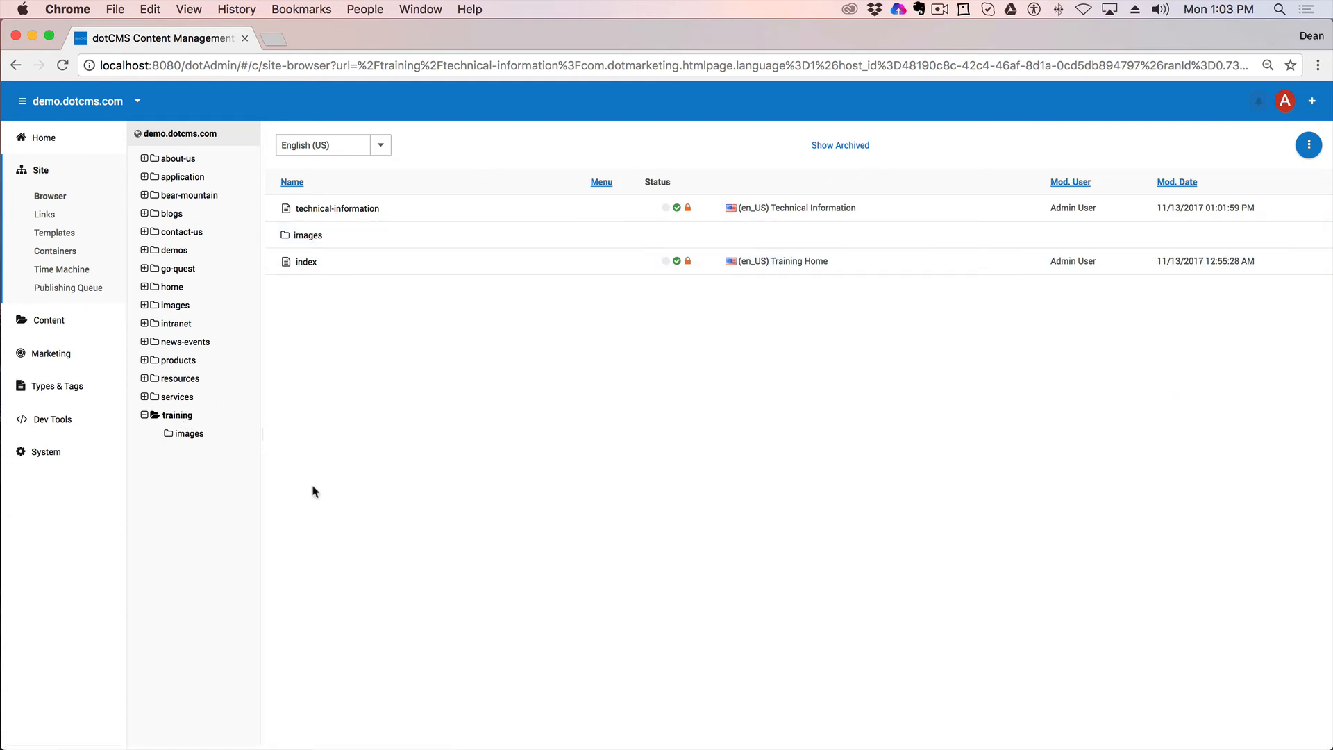
{"action": "left_click", "coordinate": [182, 435]}
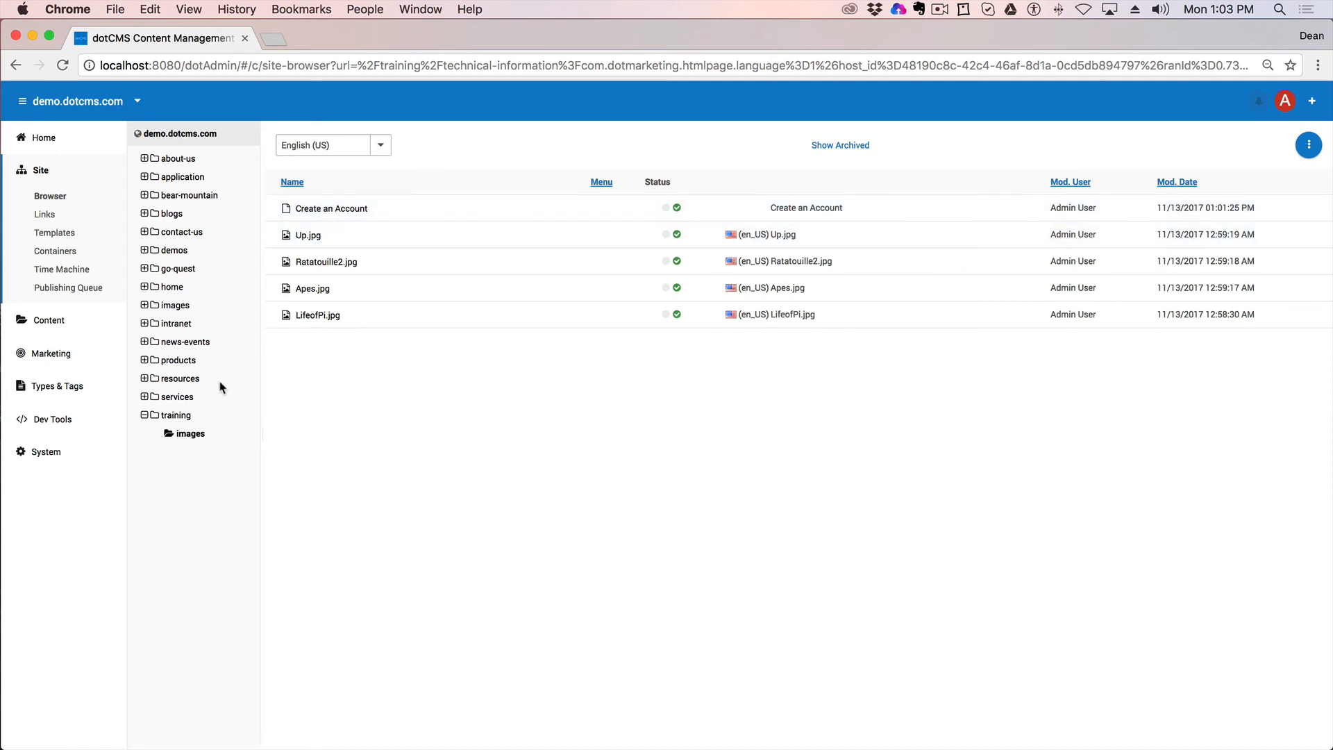
Step: Cut the Create an Account link from images and paste it into the training folder
{"action": "right_click", "coordinate": [339, 211]}
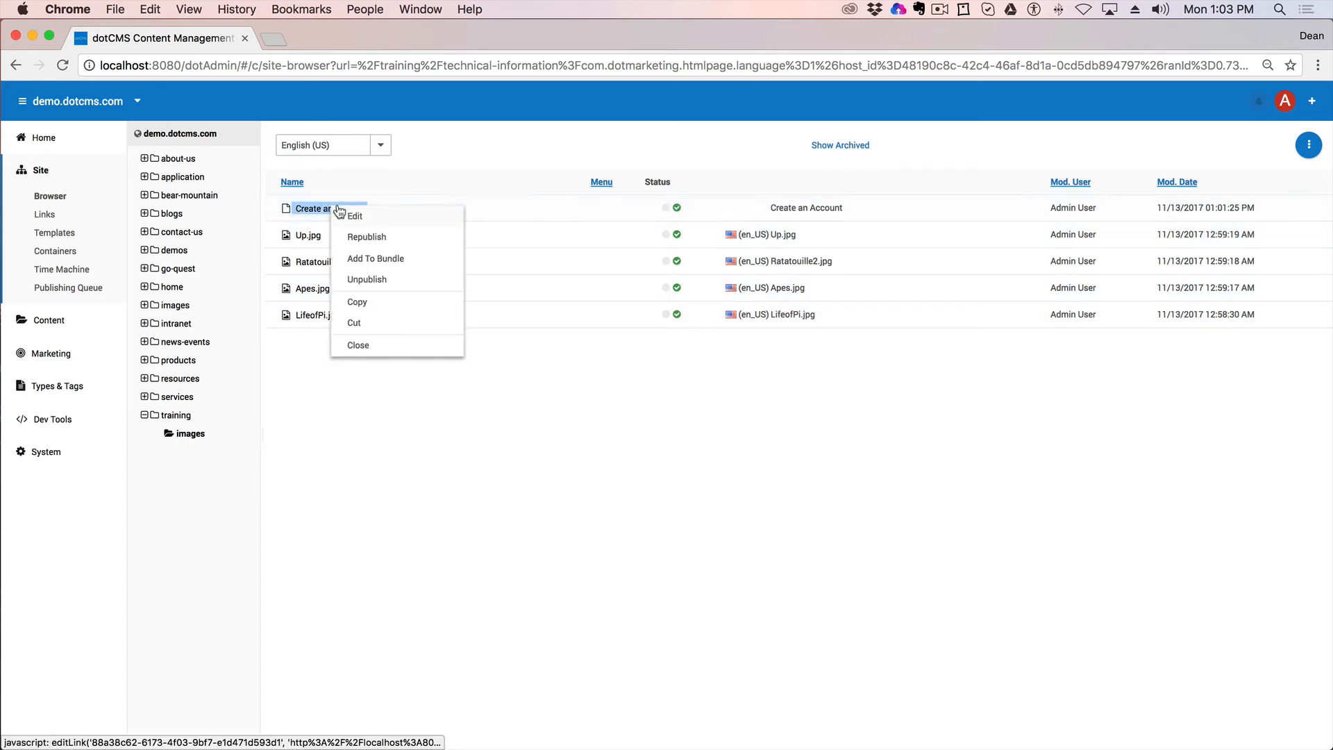
{"action": "left_click", "coordinate": [370, 322]}
{"action": "left_click", "coordinate": [177, 416]}
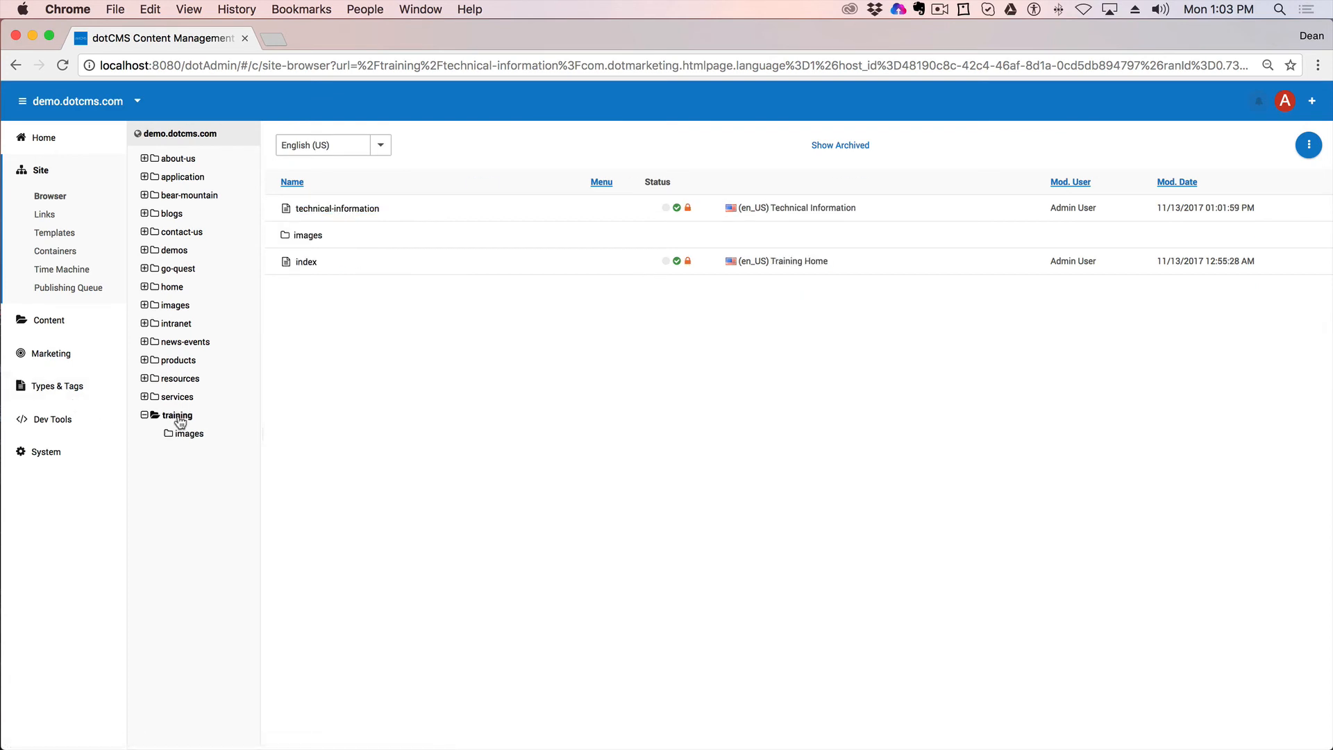
{"action": "right_click", "coordinate": [178, 415]}
{"action": "left_click", "coordinate": [206, 555]}
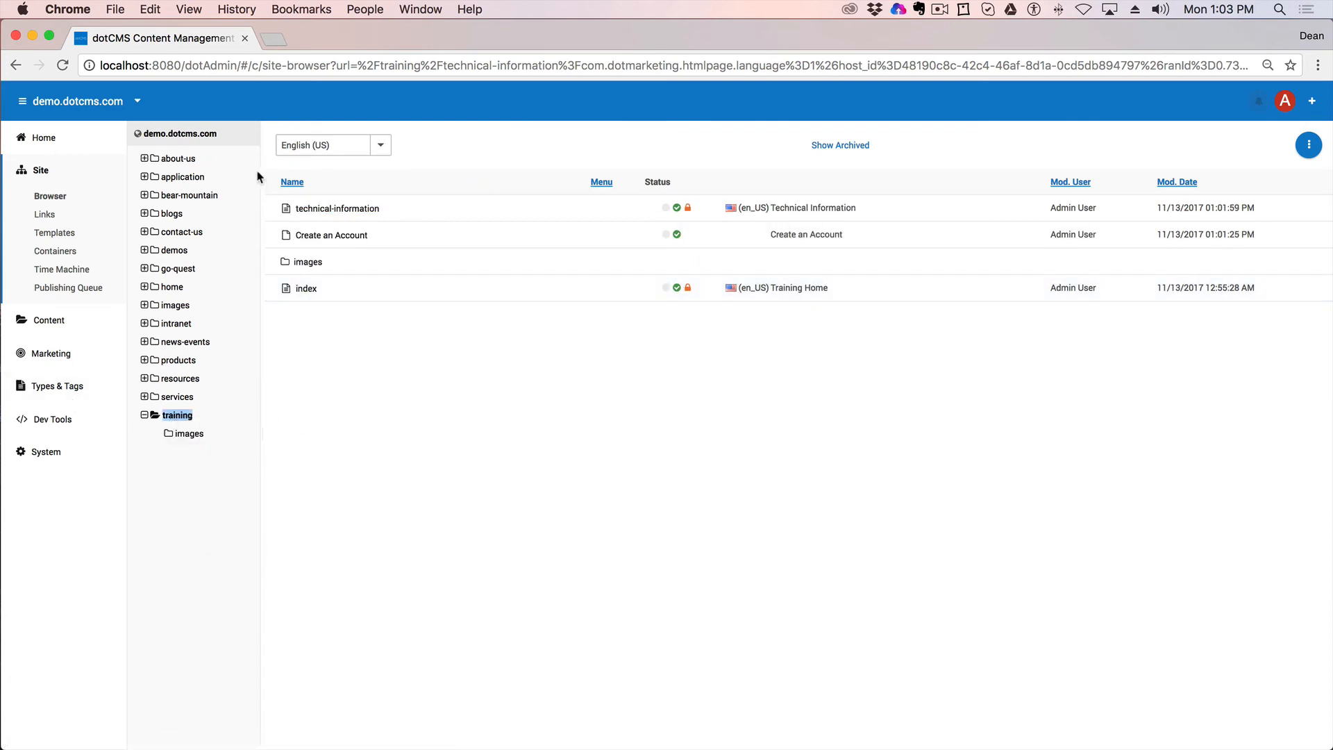
{"action": "left_click", "coordinate": [304, 291]}
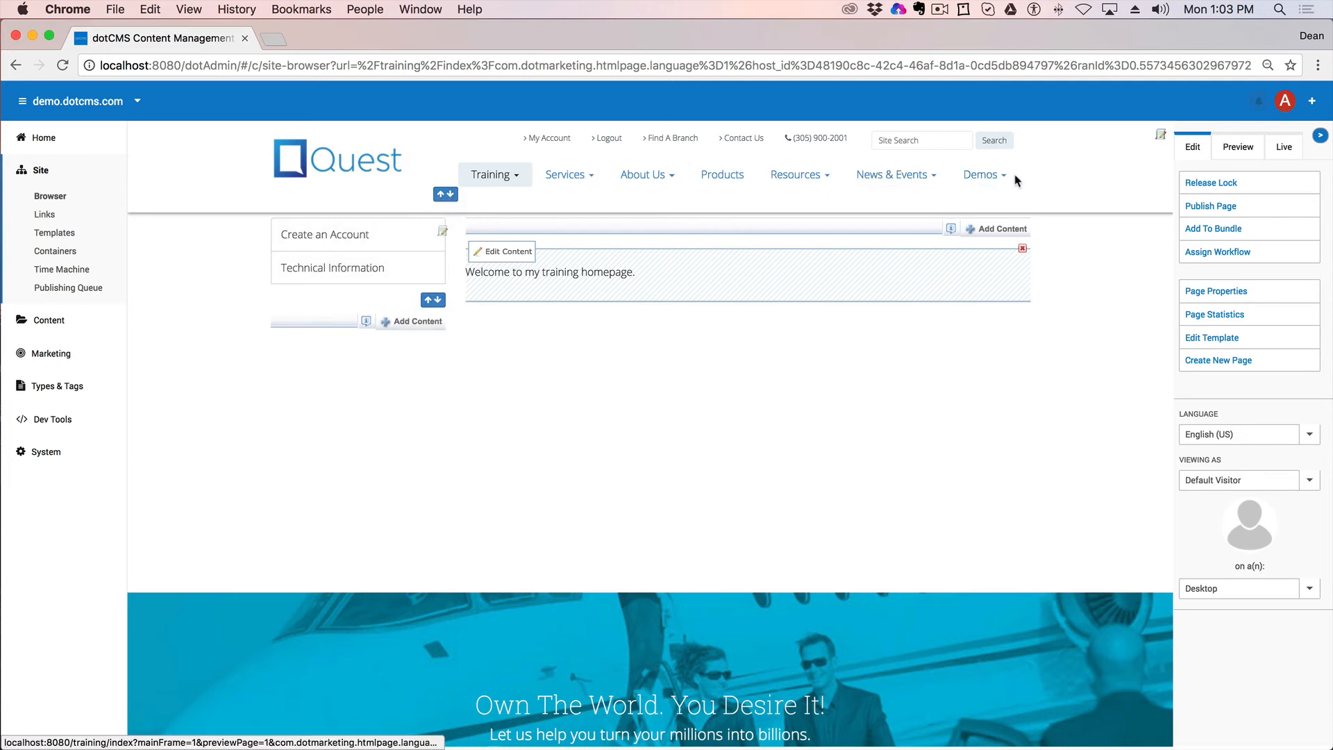
Step: Reorder the training menu so Technical Information precedes Create an Account, and save
{"action": "left_click", "coordinate": [433, 299]}
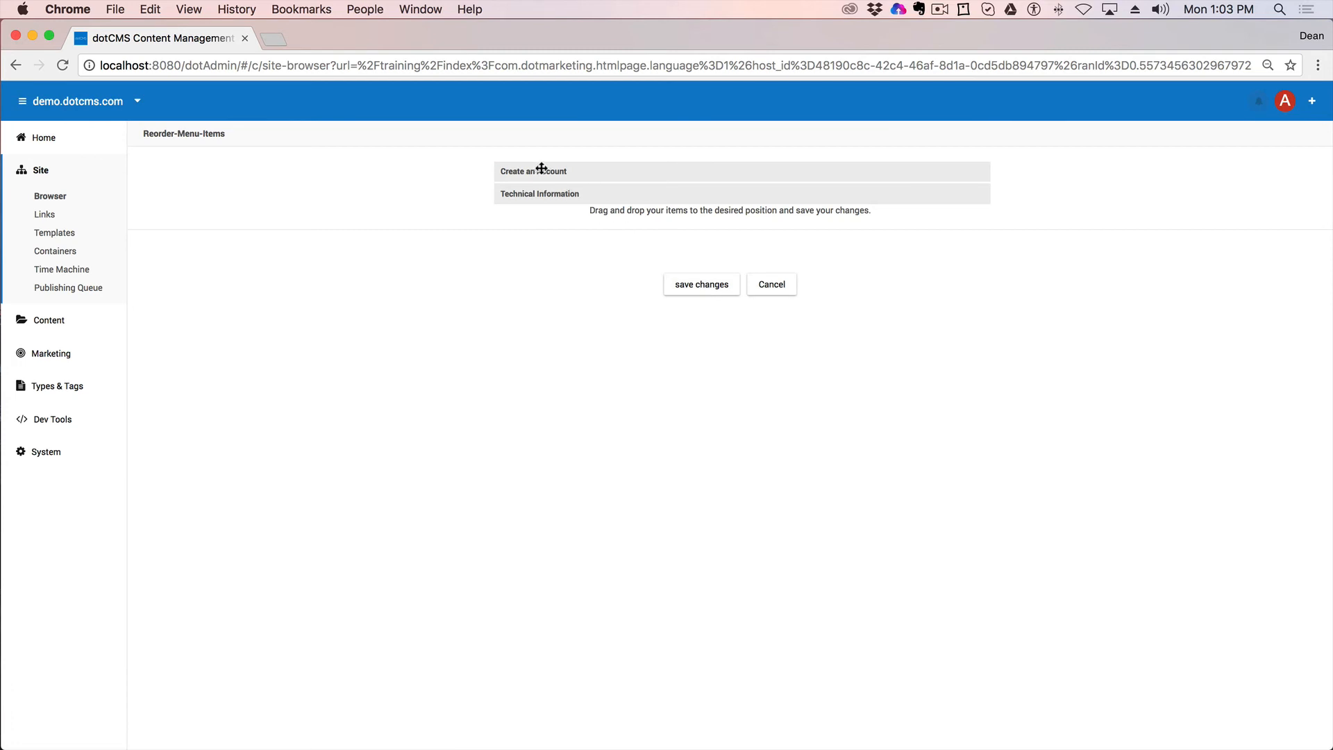
{"action": "left_click_drag", "start_coordinate": [542, 171], "coordinate": [522, 193]}
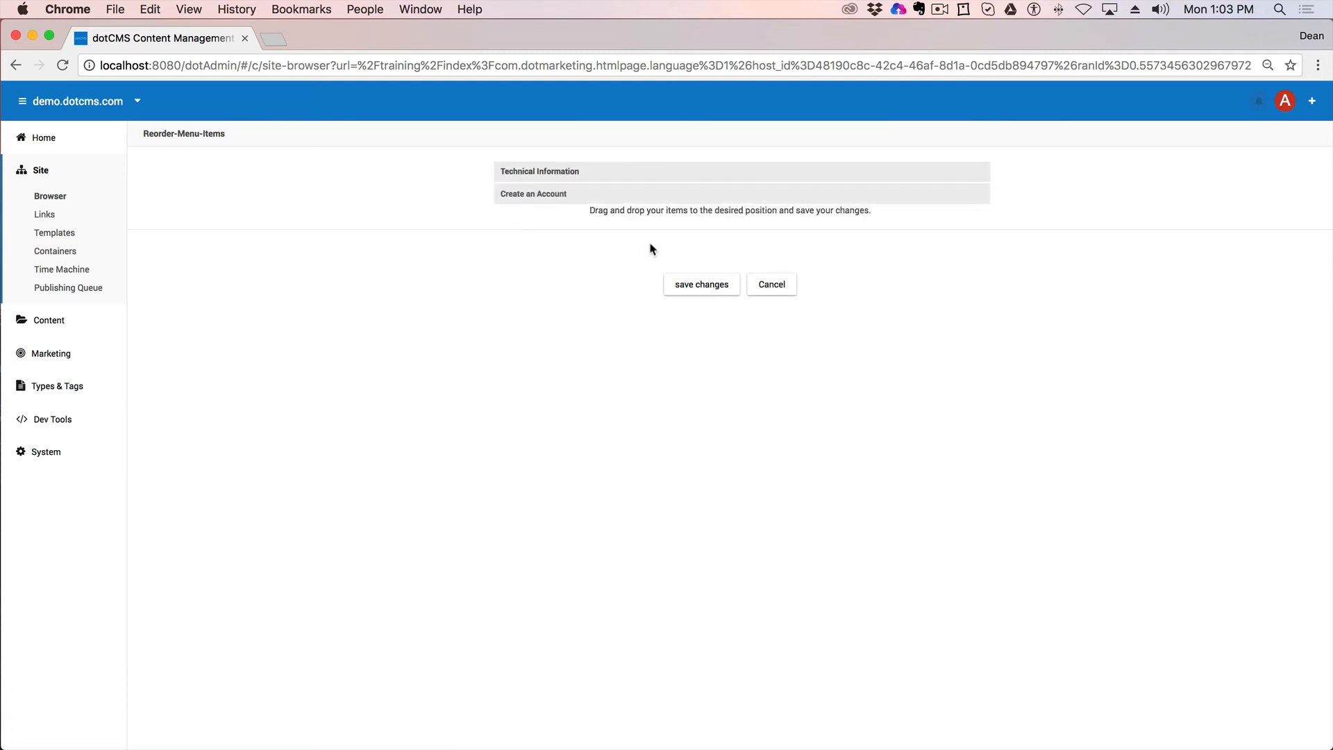
{"action": "left_click", "coordinate": [704, 285]}
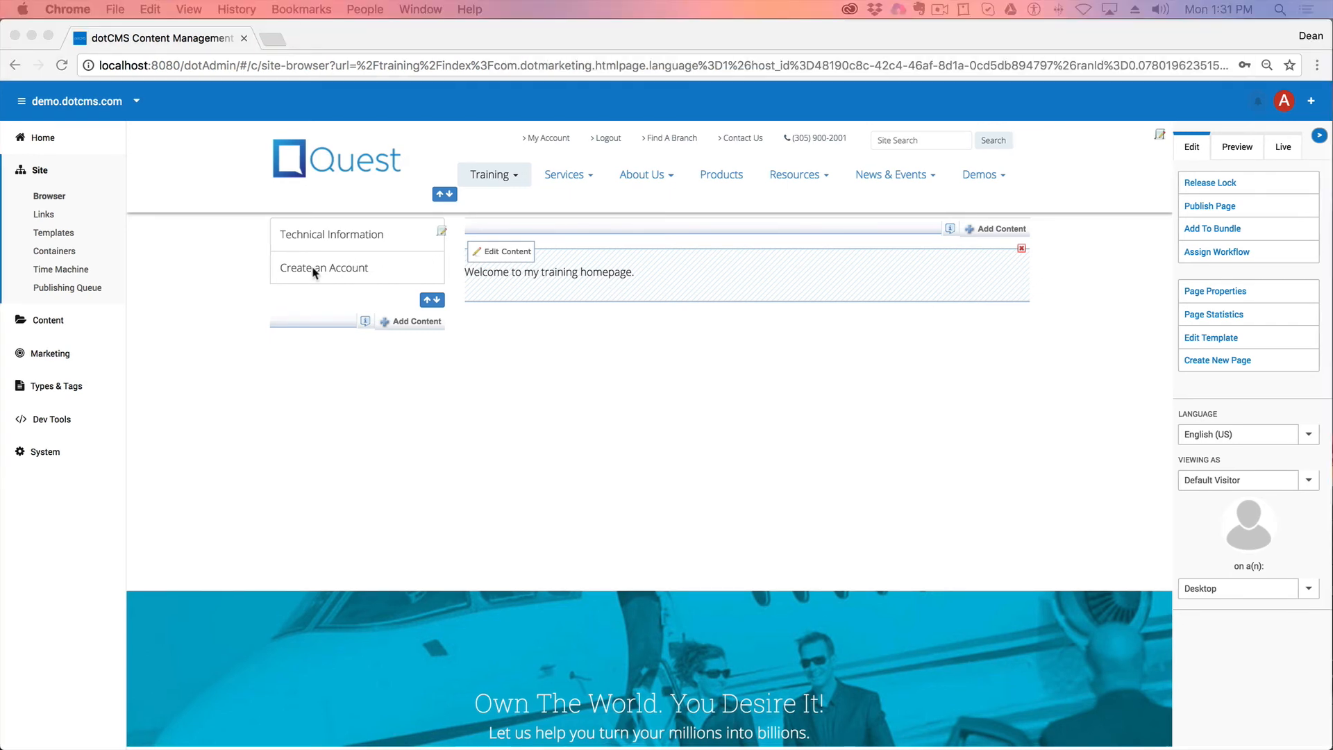
{"action": "left_click", "coordinate": [312, 271]}
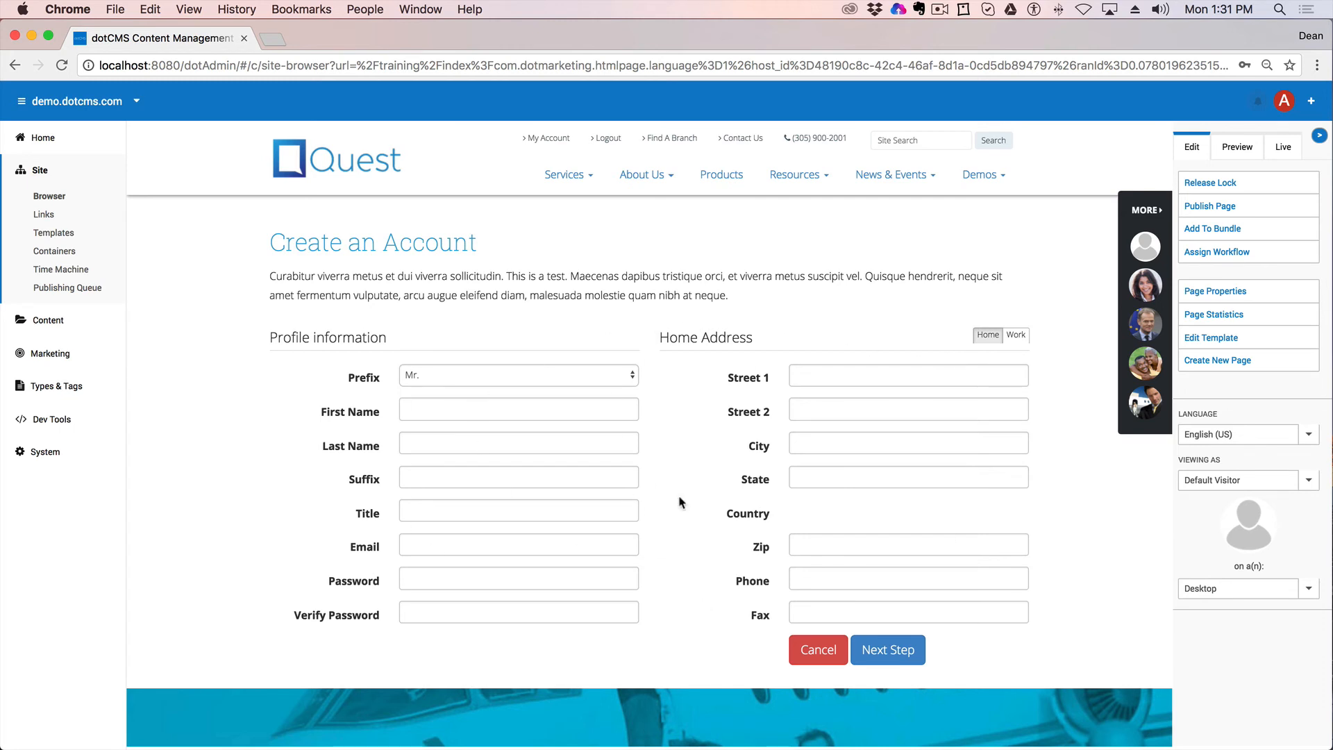
{"action": "left_click", "coordinate": [13, 67]}
{"action": "left_click", "coordinate": [319, 237]}
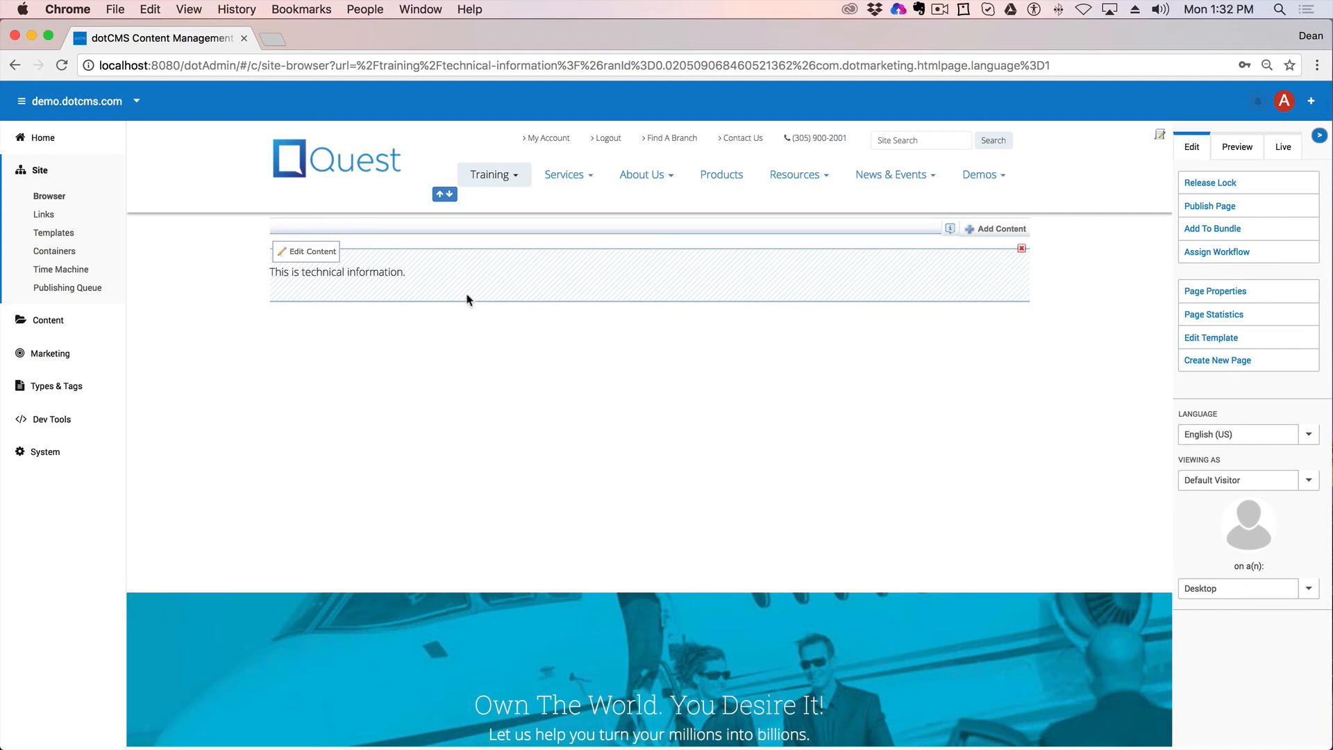
{"action": "left_click", "coordinate": [14, 65]}
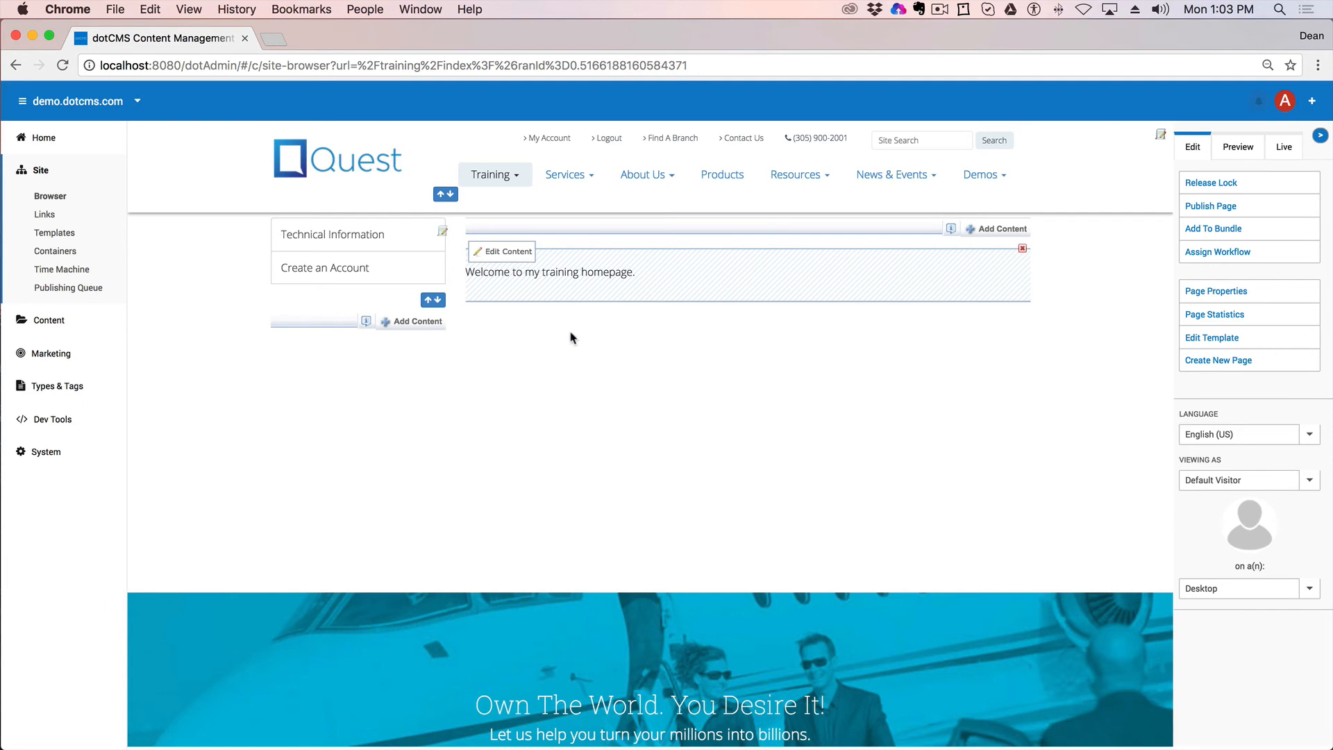
{"action": "left_click", "coordinate": [50, 195]}
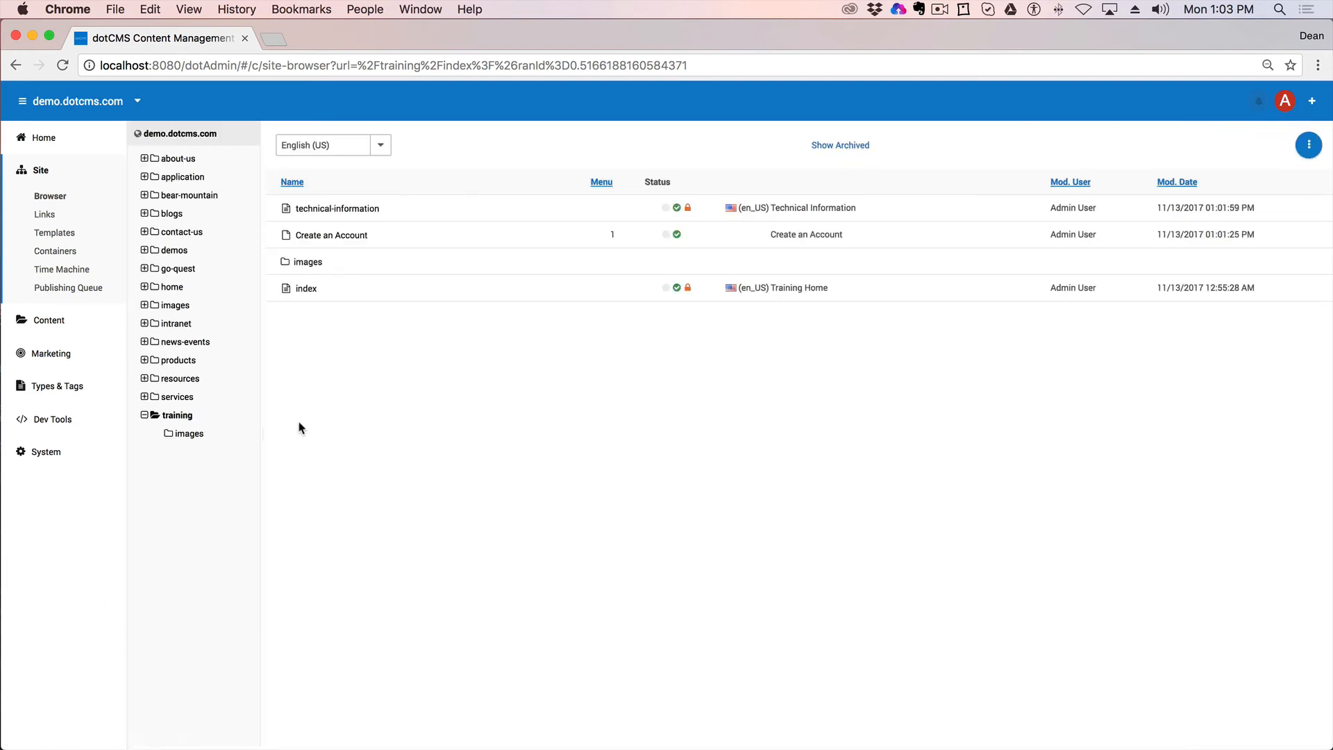
{"action": "right_click", "coordinate": [178, 421]}
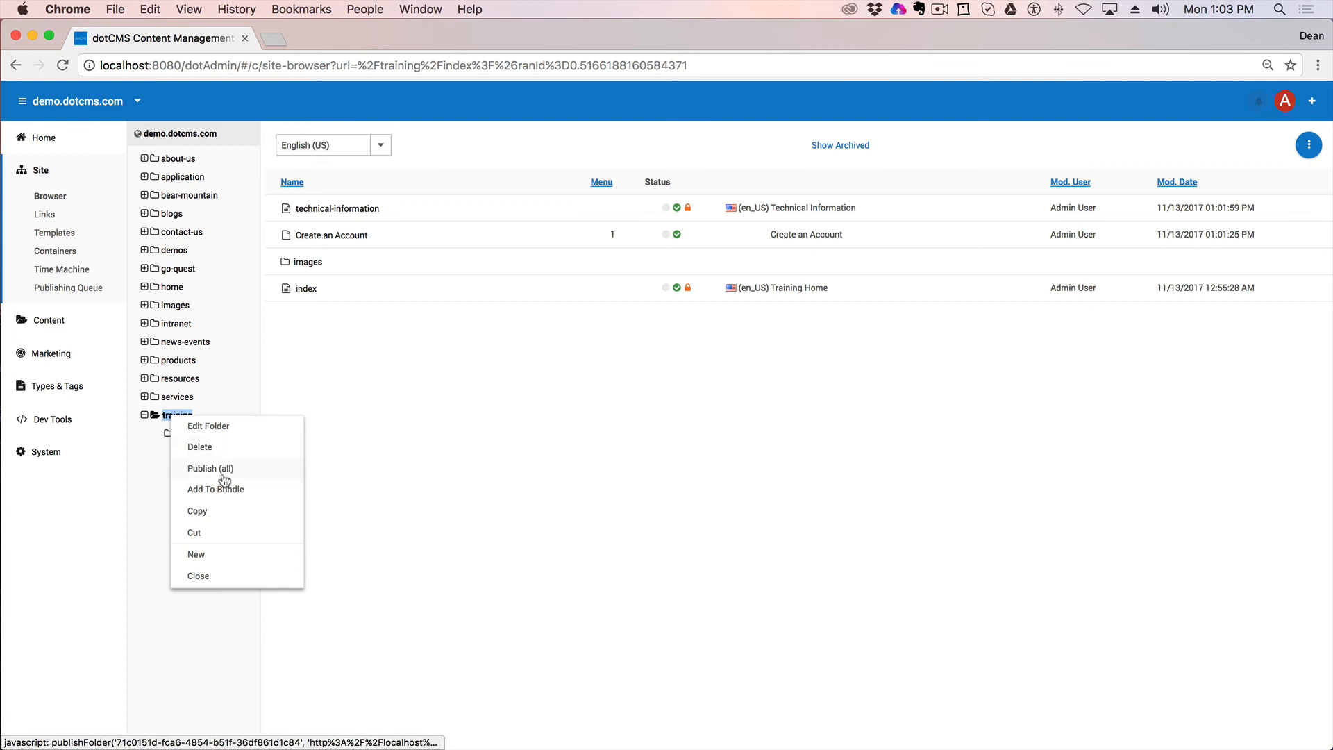
{"action": "mouse_move", "coordinate": [214, 554]}
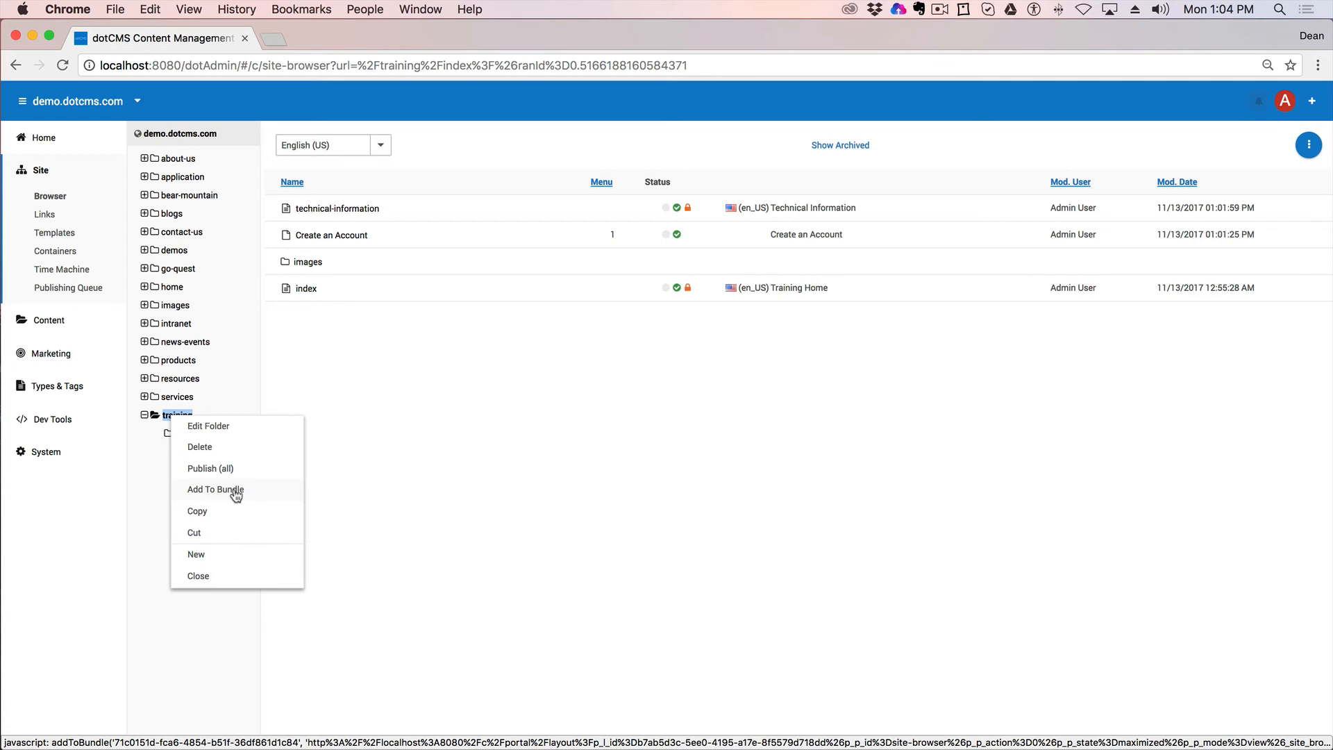
{"action": "left_click", "coordinate": [200, 575]}
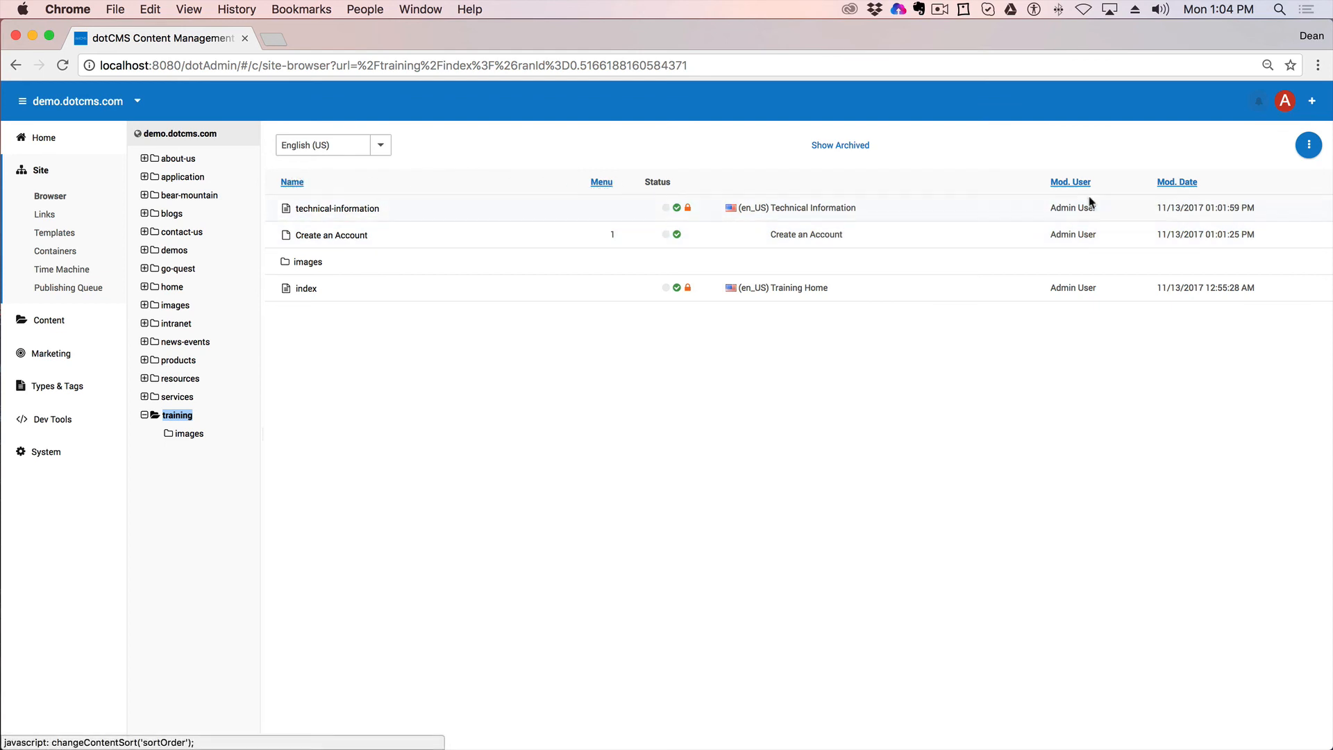
Step: Sort the training contents by modification date and by name, then open the images subfolder
{"action": "left_click", "coordinate": [1188, 186]}
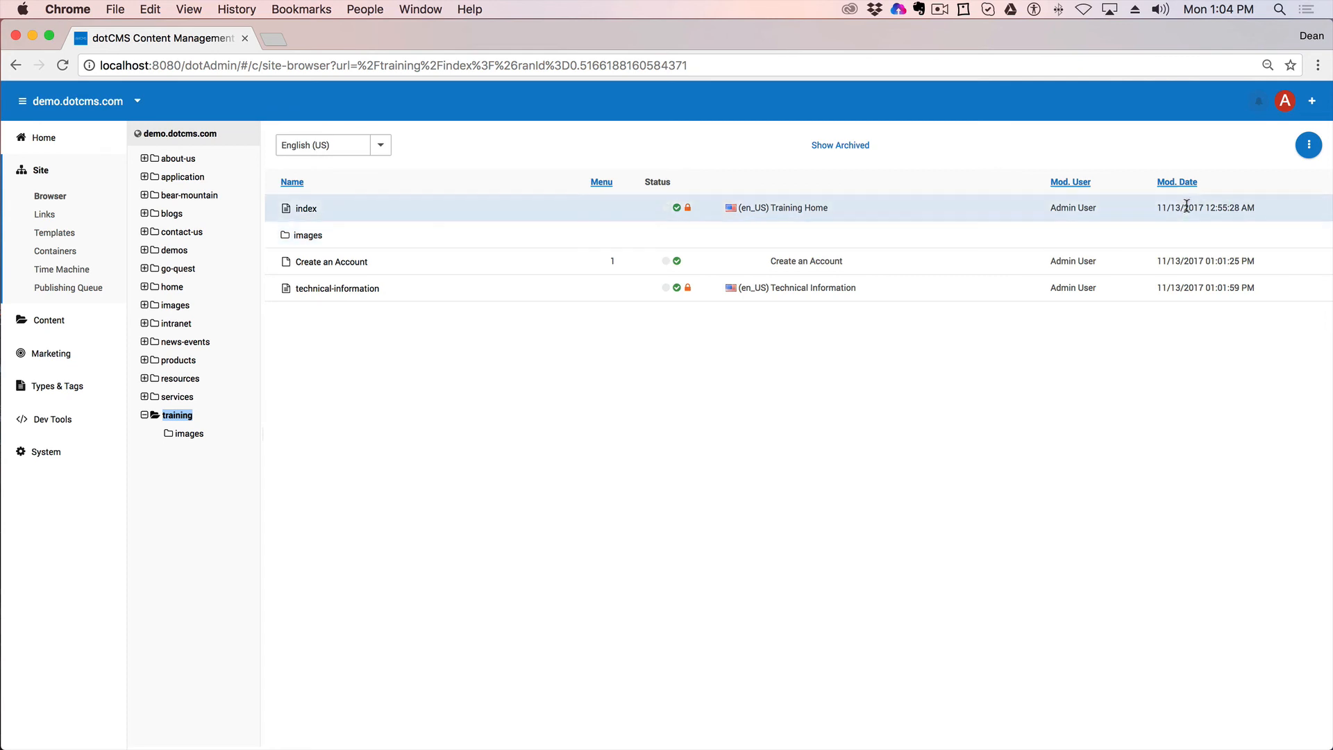
{"action": "left_click", "coordinate": [1173, 183]}
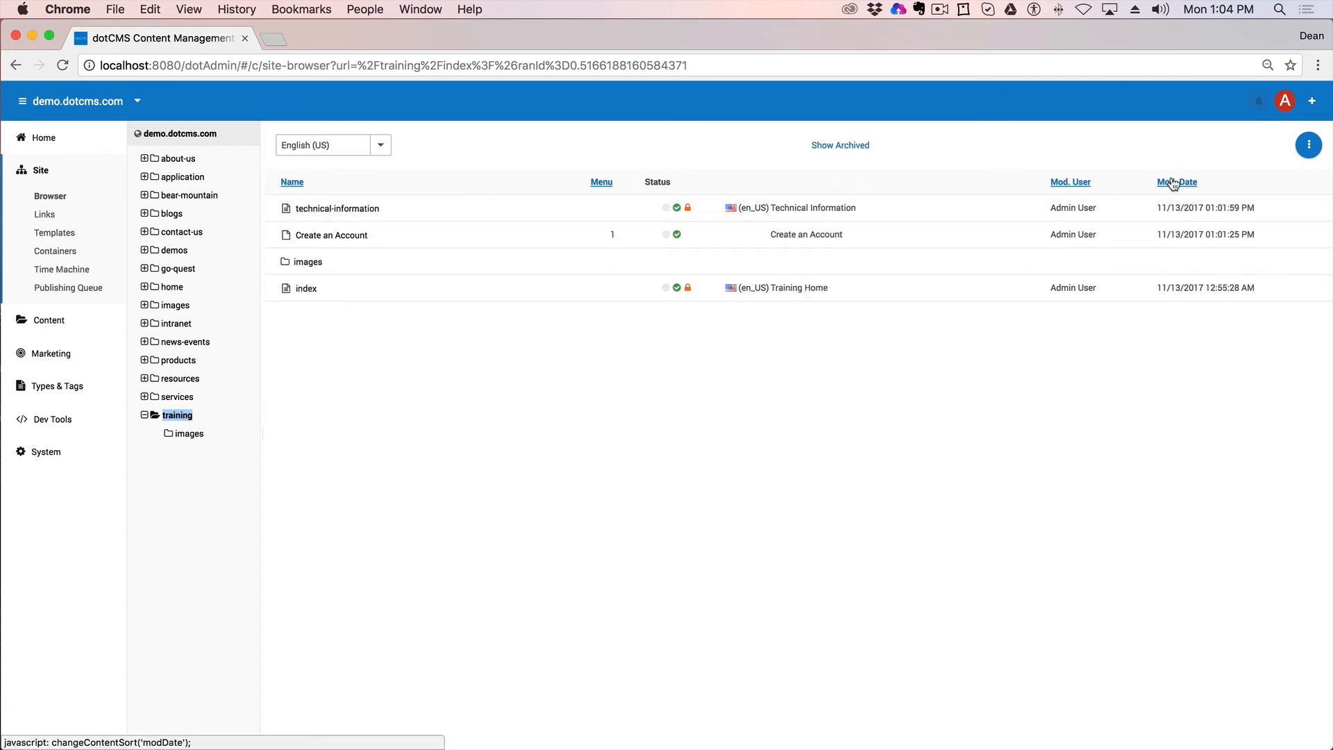
{"action": "left_click", "coordinate": [291, 183]}
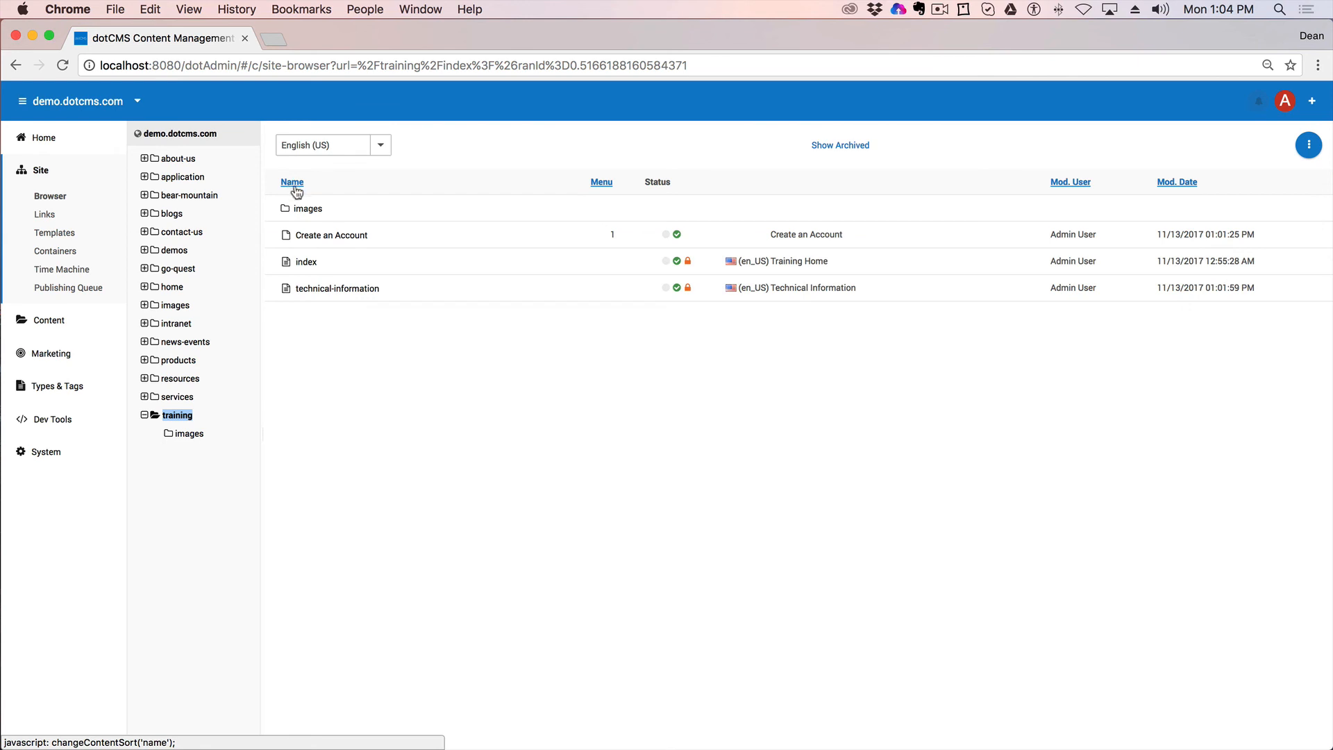
{"action": "left_click", "coordinate": [292, 184]}
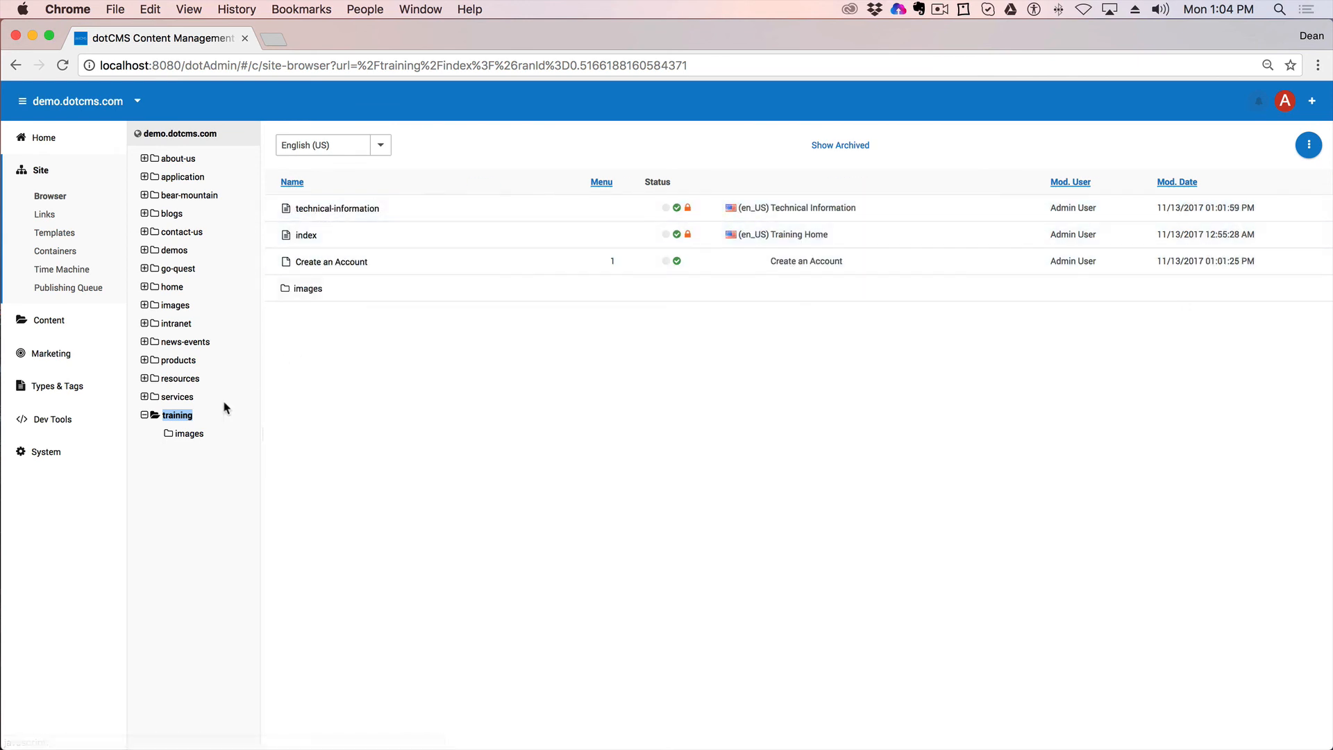
{"action": "left_click", "coordinate": [186, 434]}
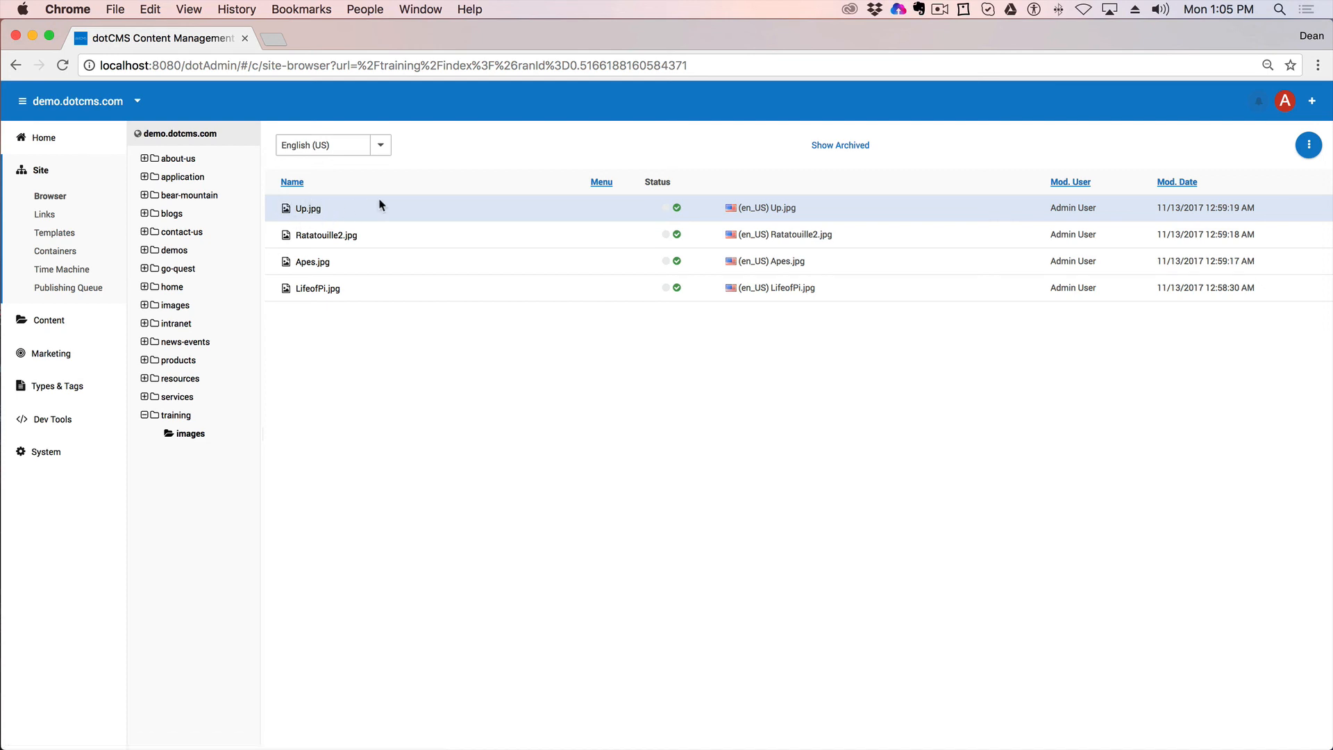
Step: Unpublish Up.jpg, then archive it and confirm
{"action": "right_click", "coordinate": [316, 209]}
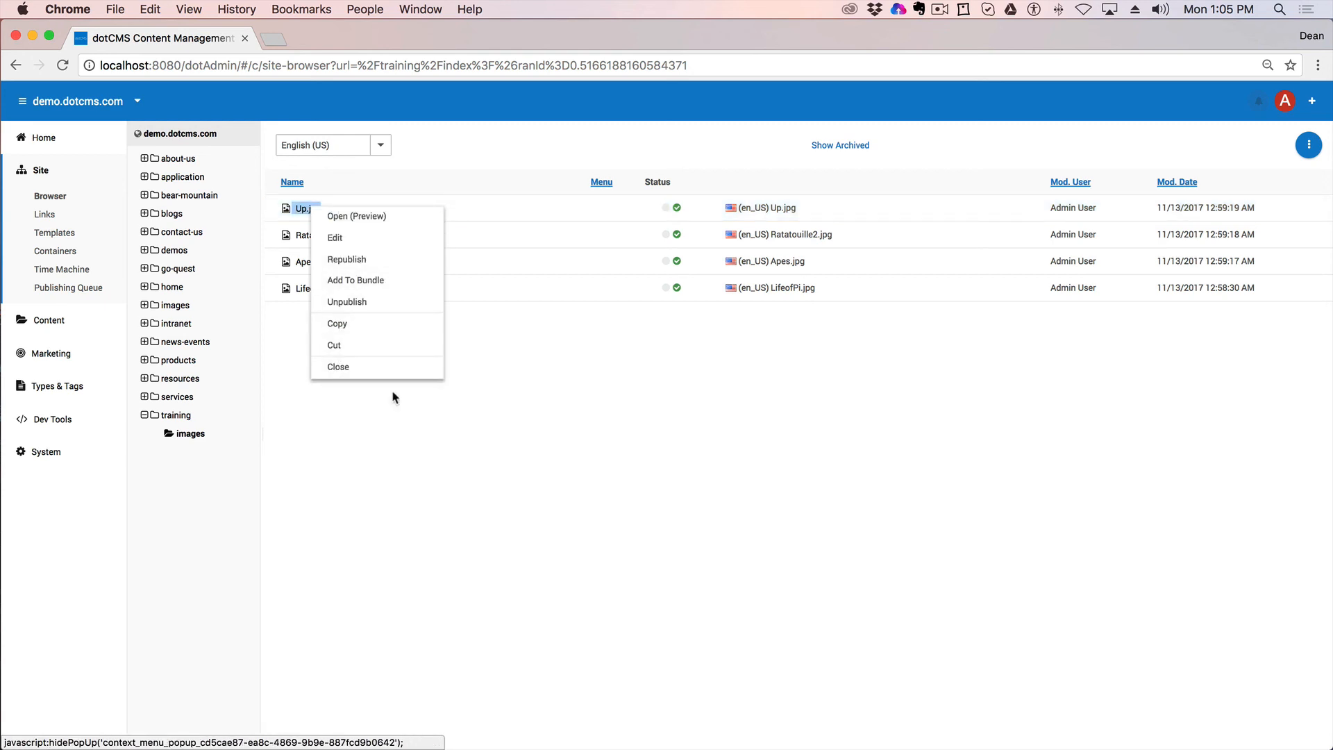
{"action": "left_click", "coordinate": [356, 303]}
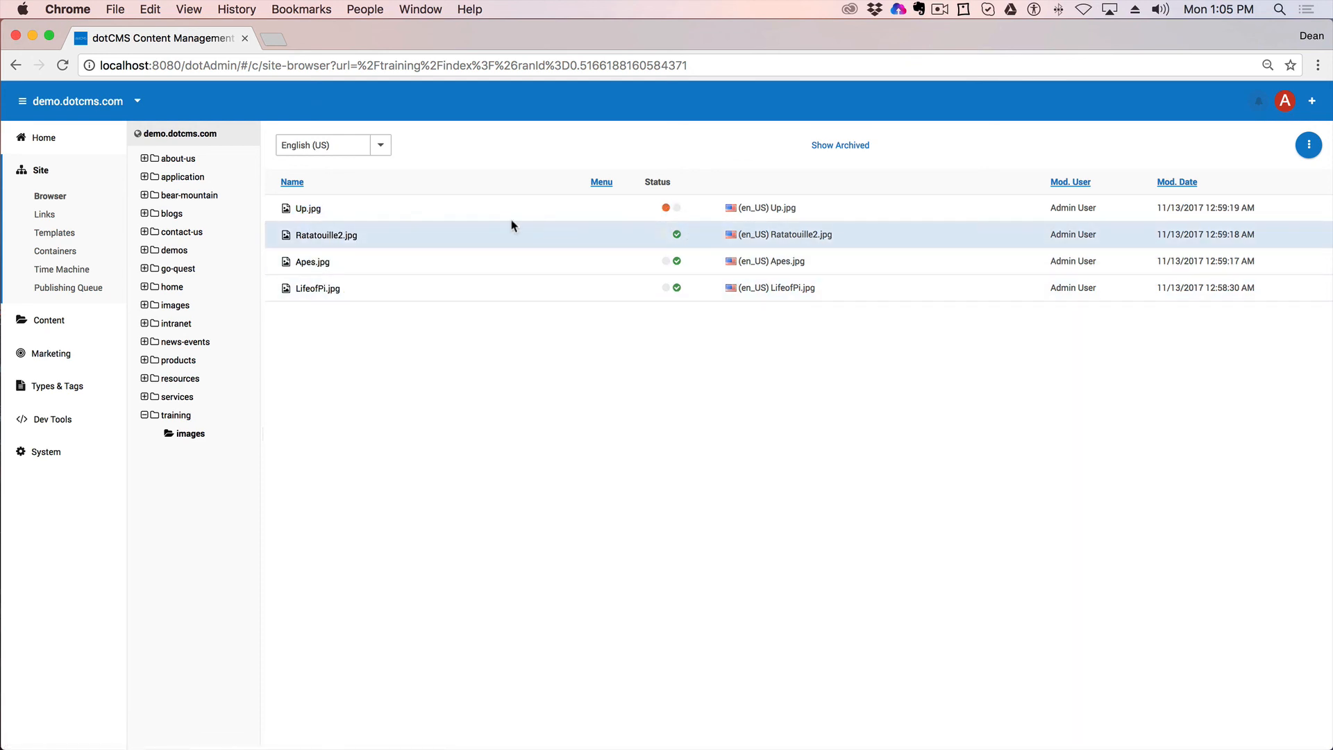
{"action": "right_click", "coordinate": [349, 209]}
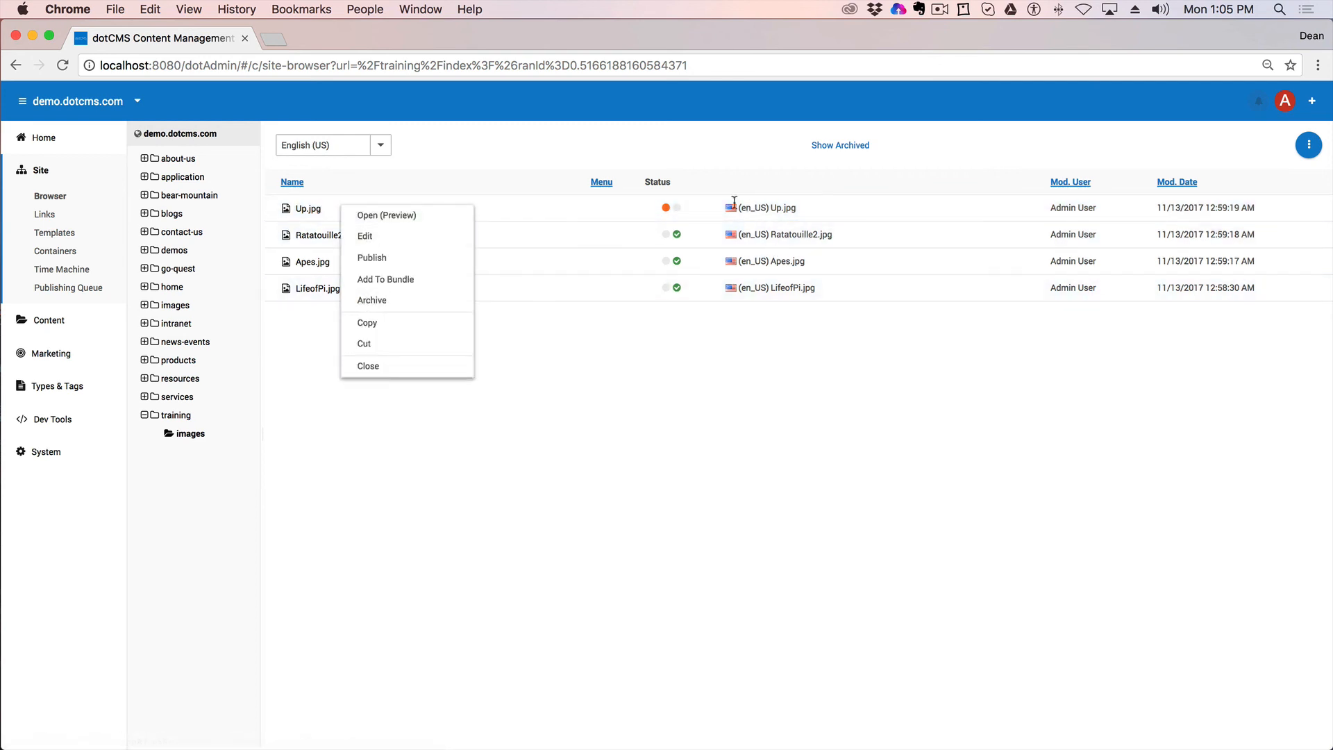
{"action": "left_click", "coordinate": [373, 300]}
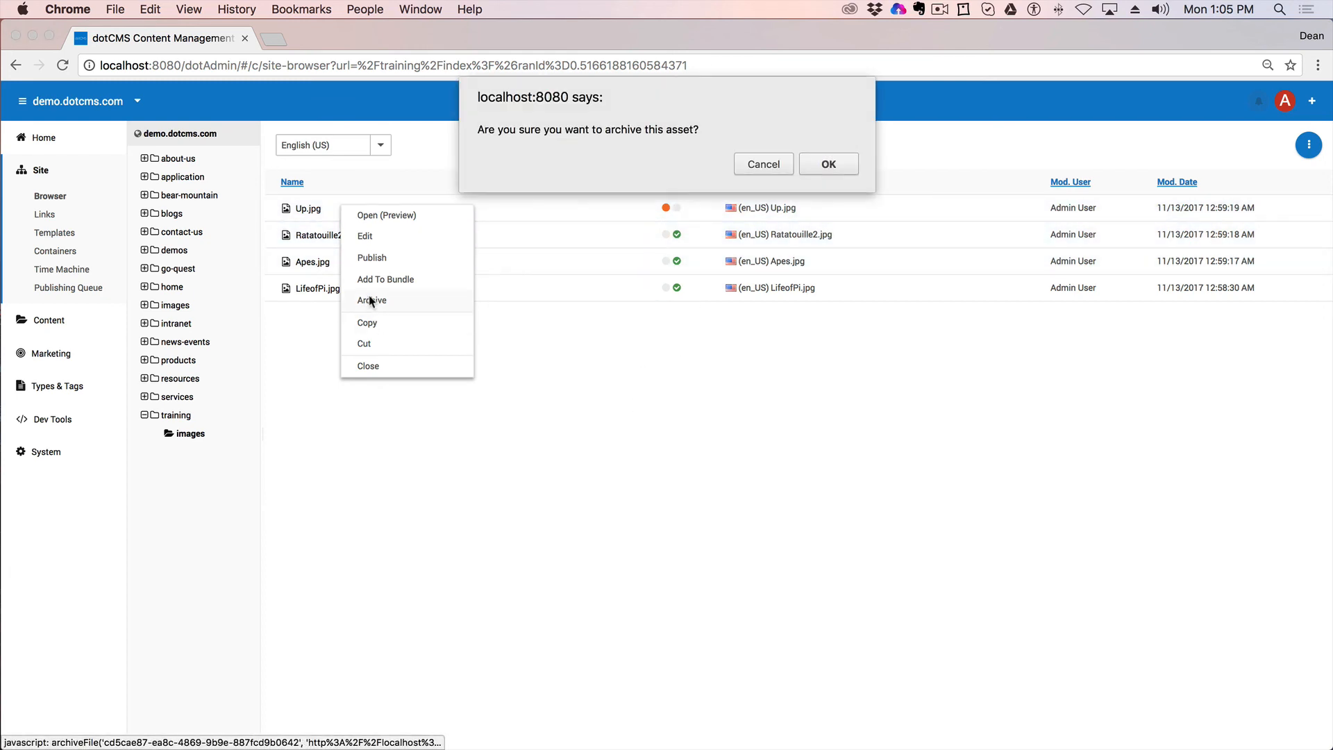
{"action": "left_click", "coordinate": [837, 165]}
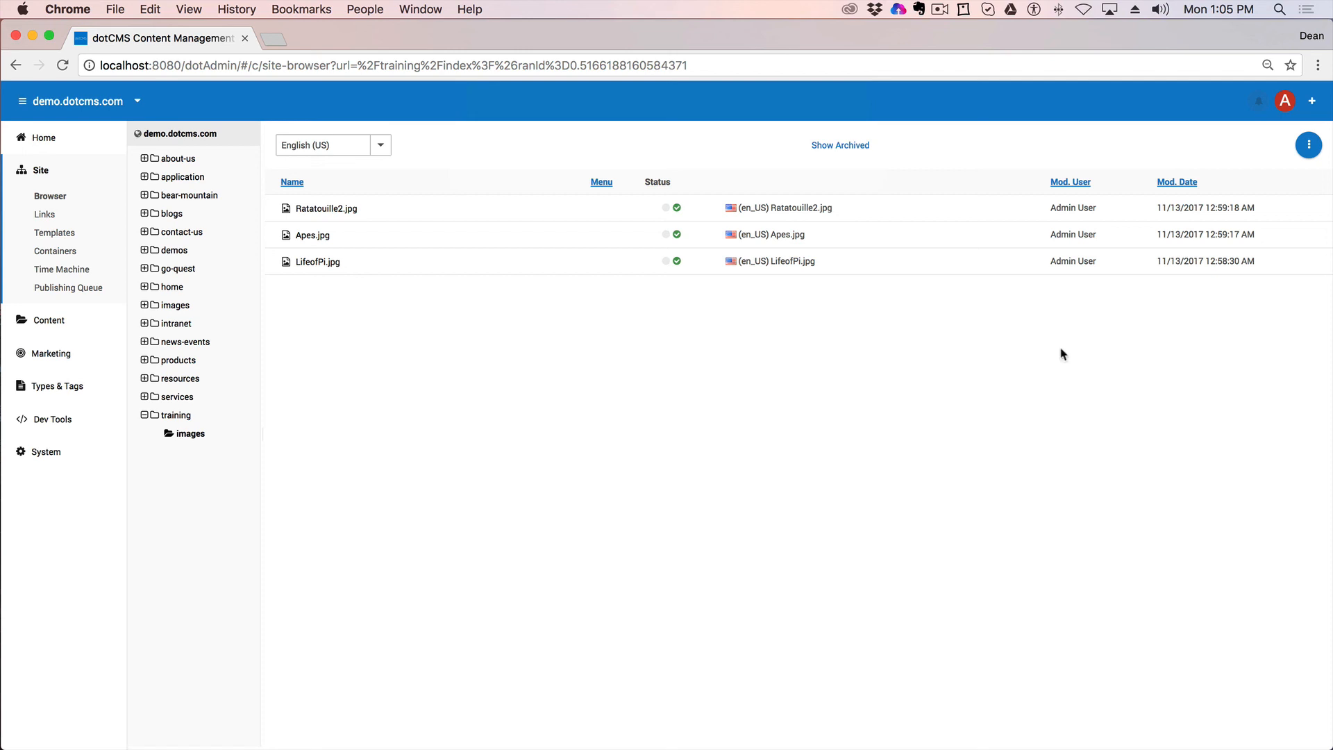
Step: Show archived files, then restore, republish, unpublish and re-archive Up.jpg
{"action": "left_click", "coordinate": [843, 149]}
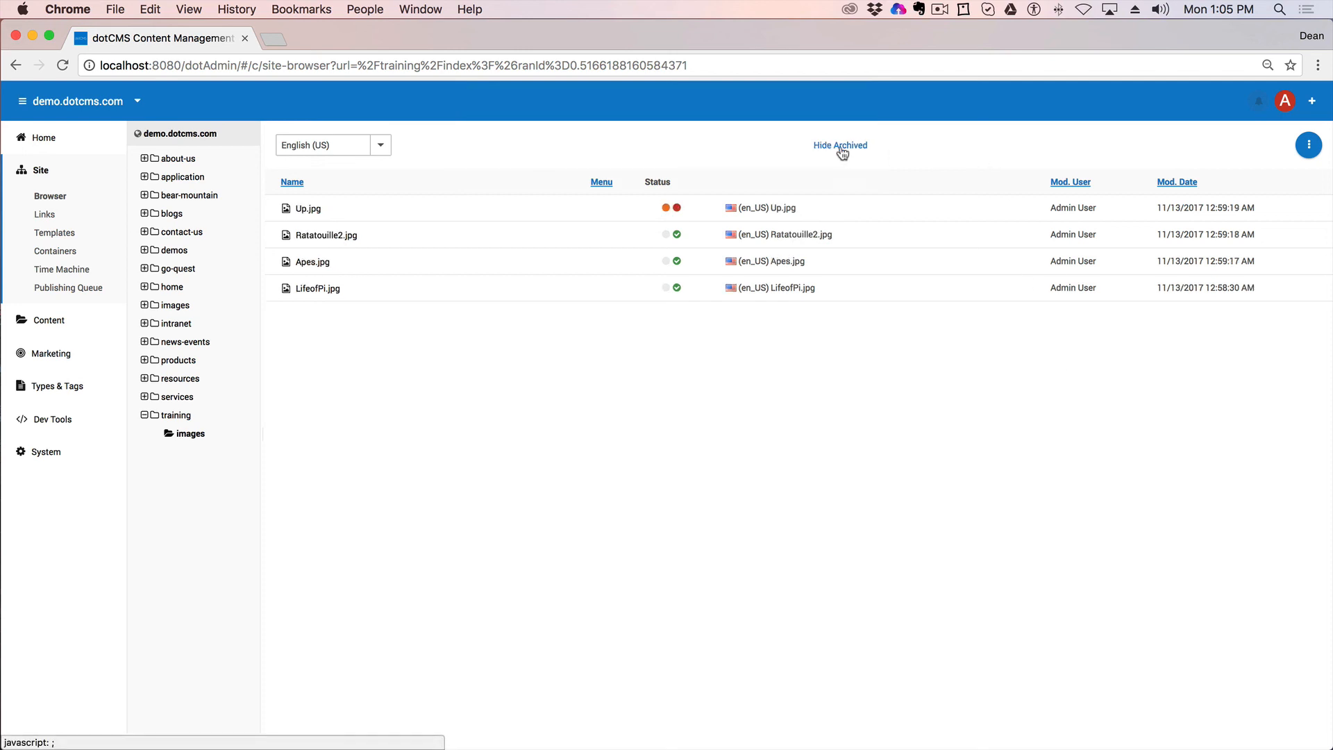
{"action": "right_click", "coordinate": [506, 211]}
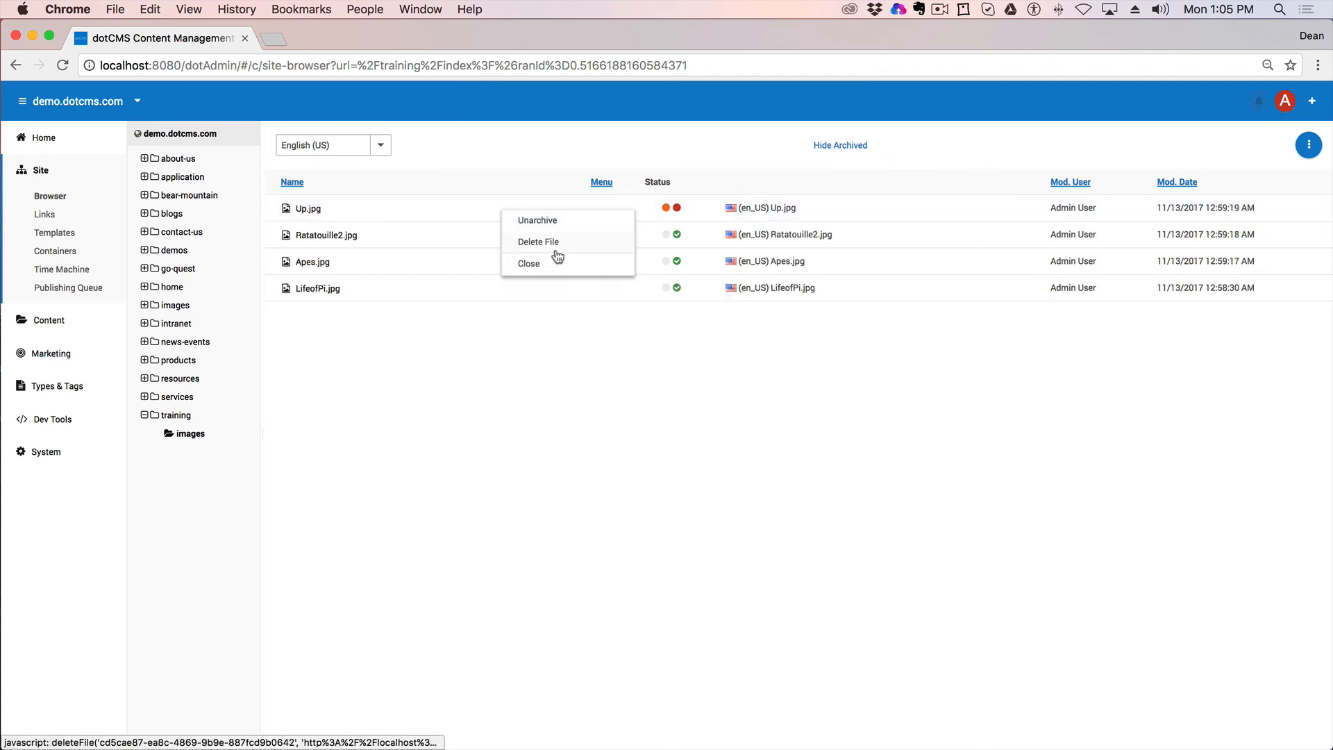
{"action": "left_click", "coordinate": [549, 221]}
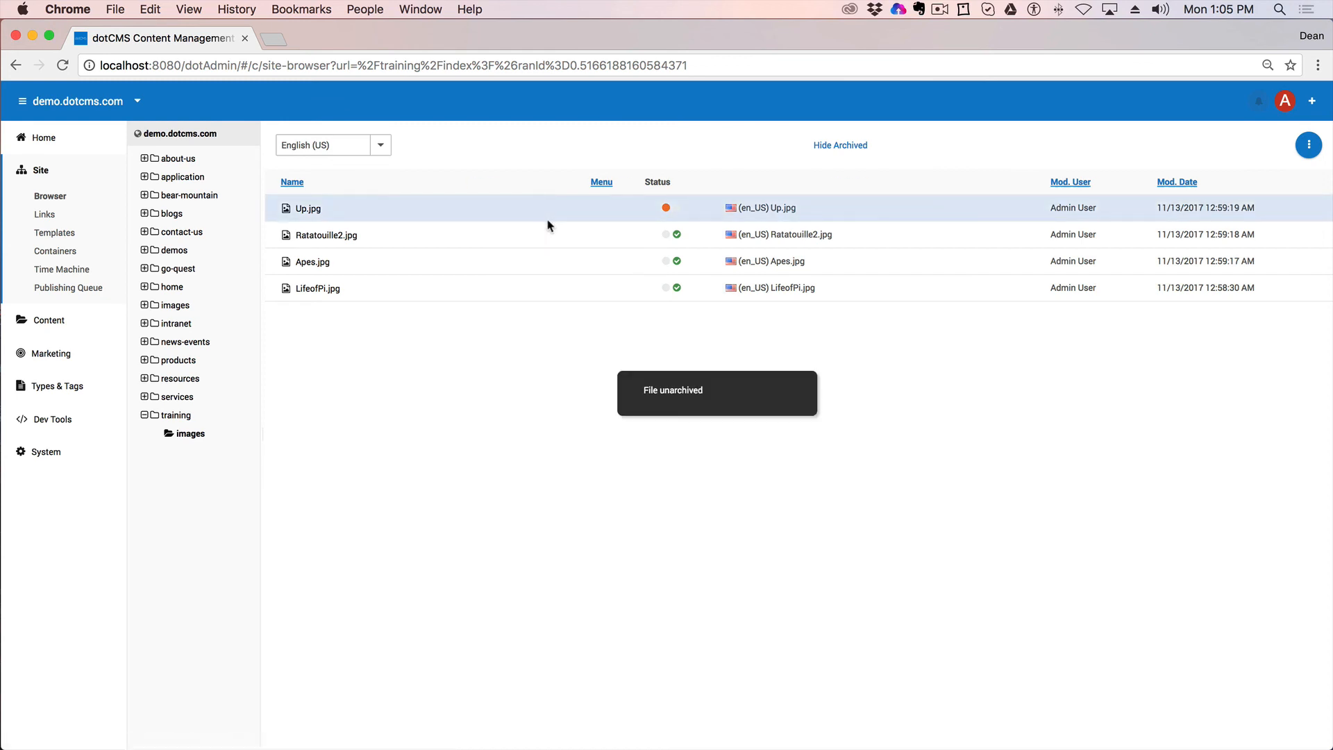
{"action": "right_click", "coordinate": [543, 210]}
{"action": "left_click", "coordinate": [571, 260]}
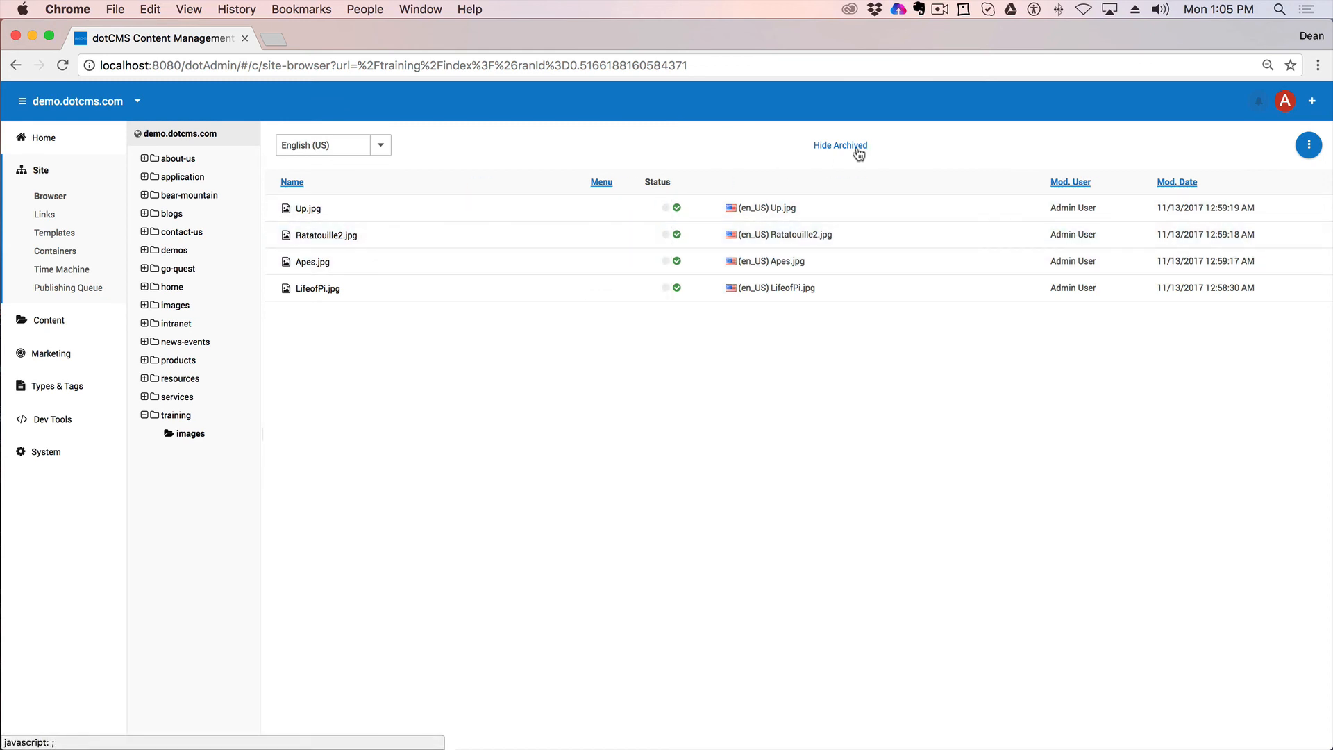
{"action": "right_click", "coordinate": [600, 219]}
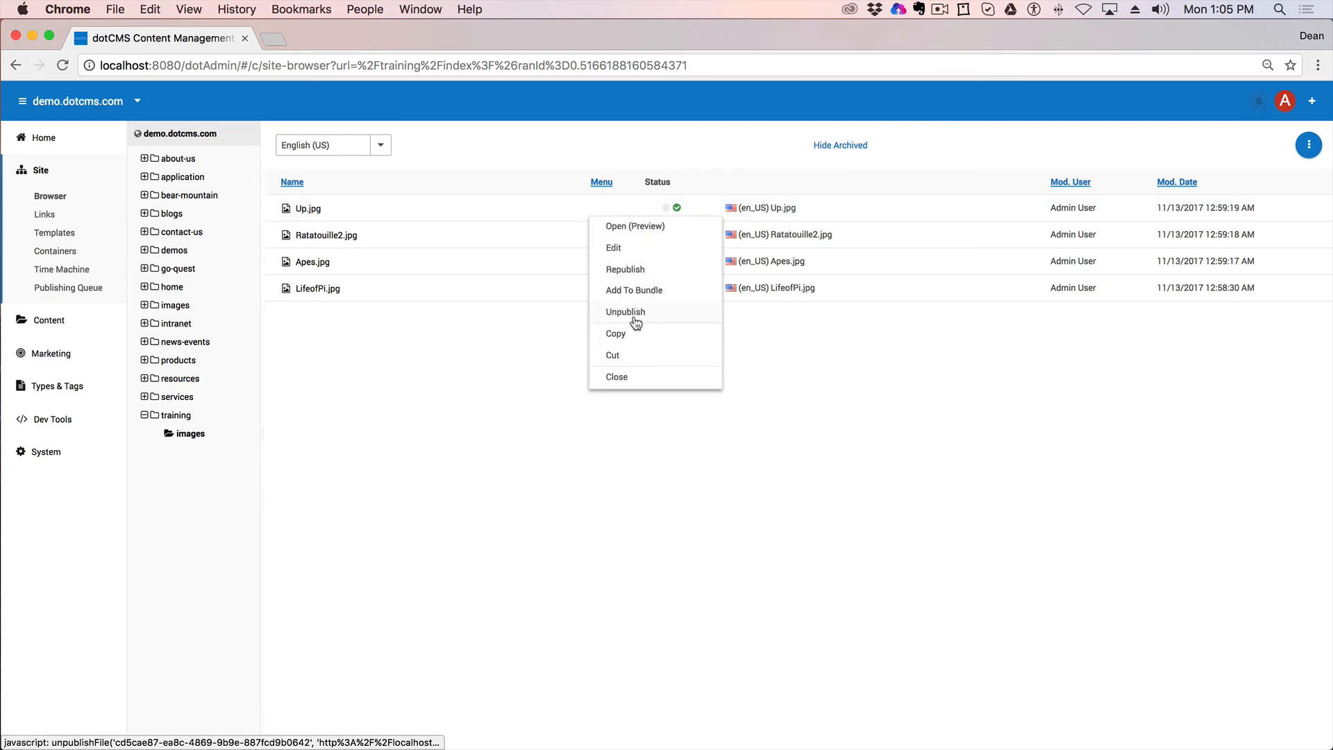
{"action": "left_click", "coordinate": [635, 318]}
{"action": "right_click", "coordinate": [586, 209]}
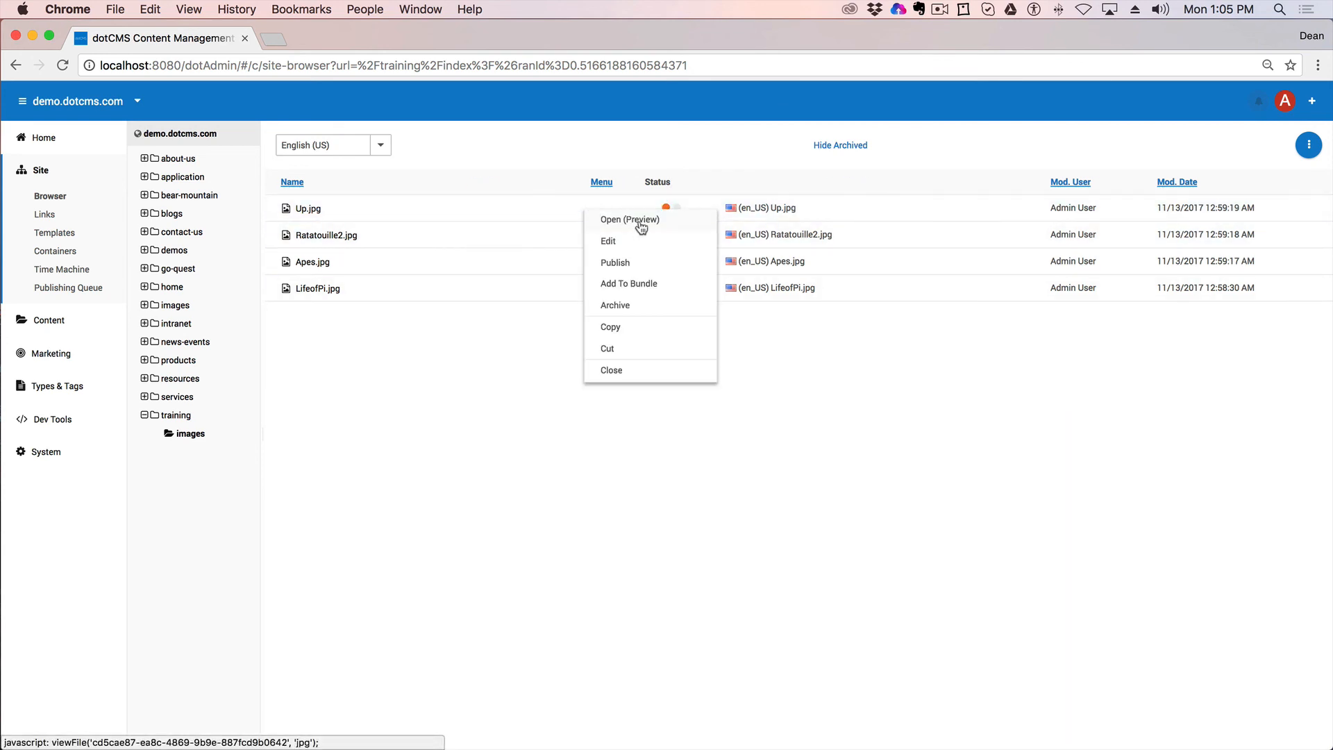
{"action": "left_click", "coordinate": [615, 305]}
{"action": "left_click", "coordinate": [833, 164]}
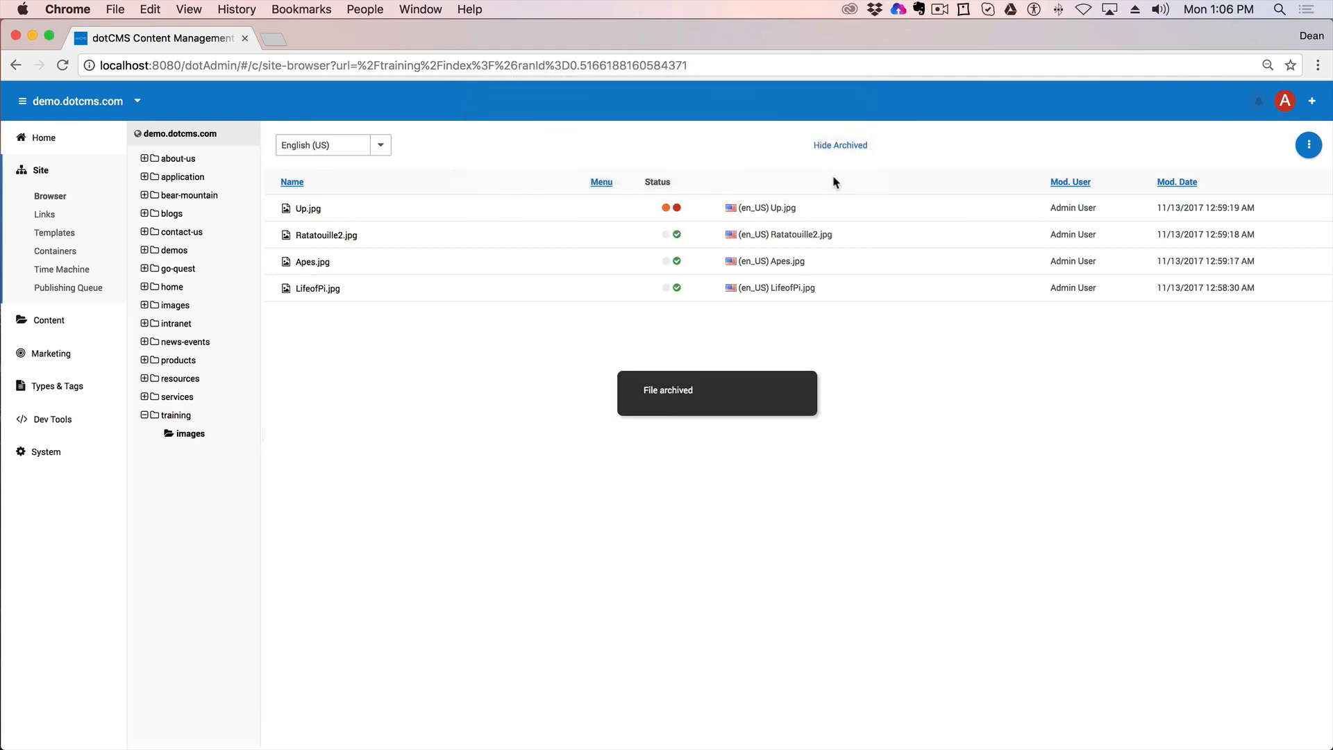
Step: Permanently delete the archived Up.jpg from the training images folder
{"action": "right_click", "coordinate": [595, 208]}
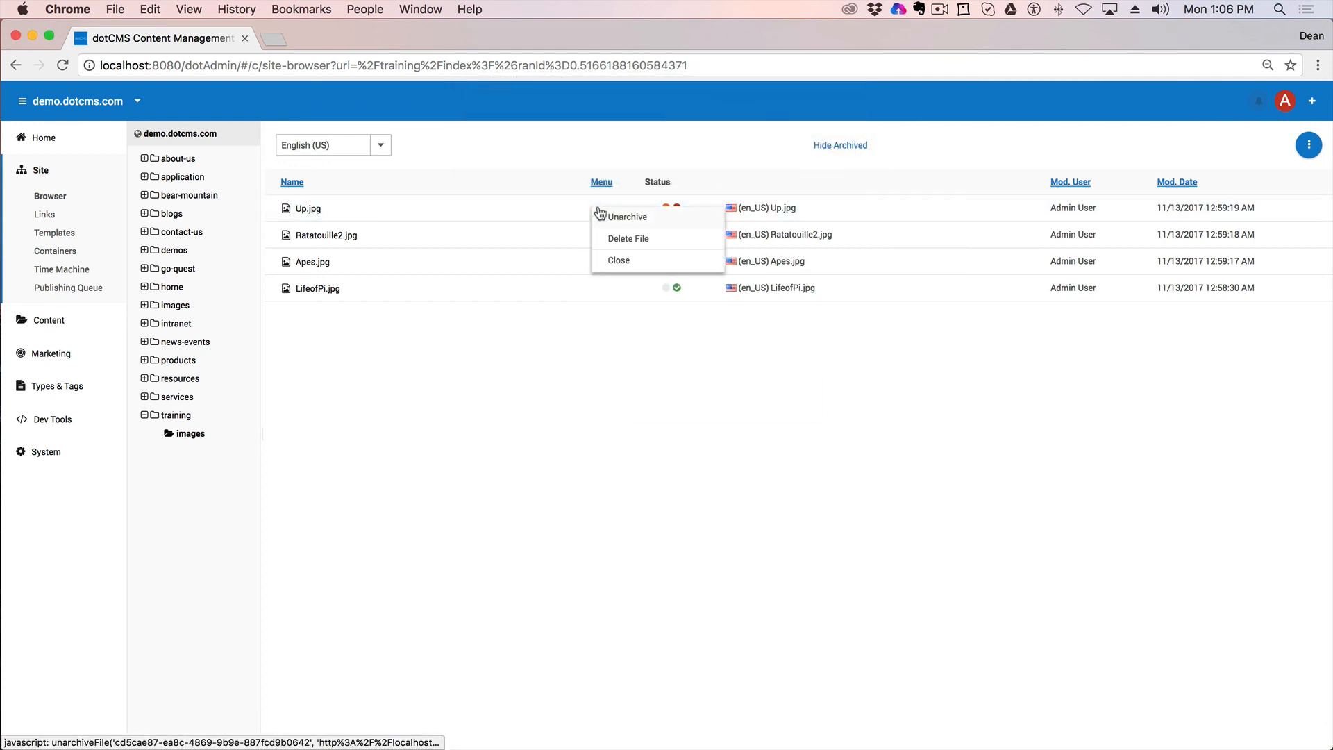
{"action": "left_click", "coordinate": [645, 240]}
{"action": "left_click", "coordinate": [845, 182]}
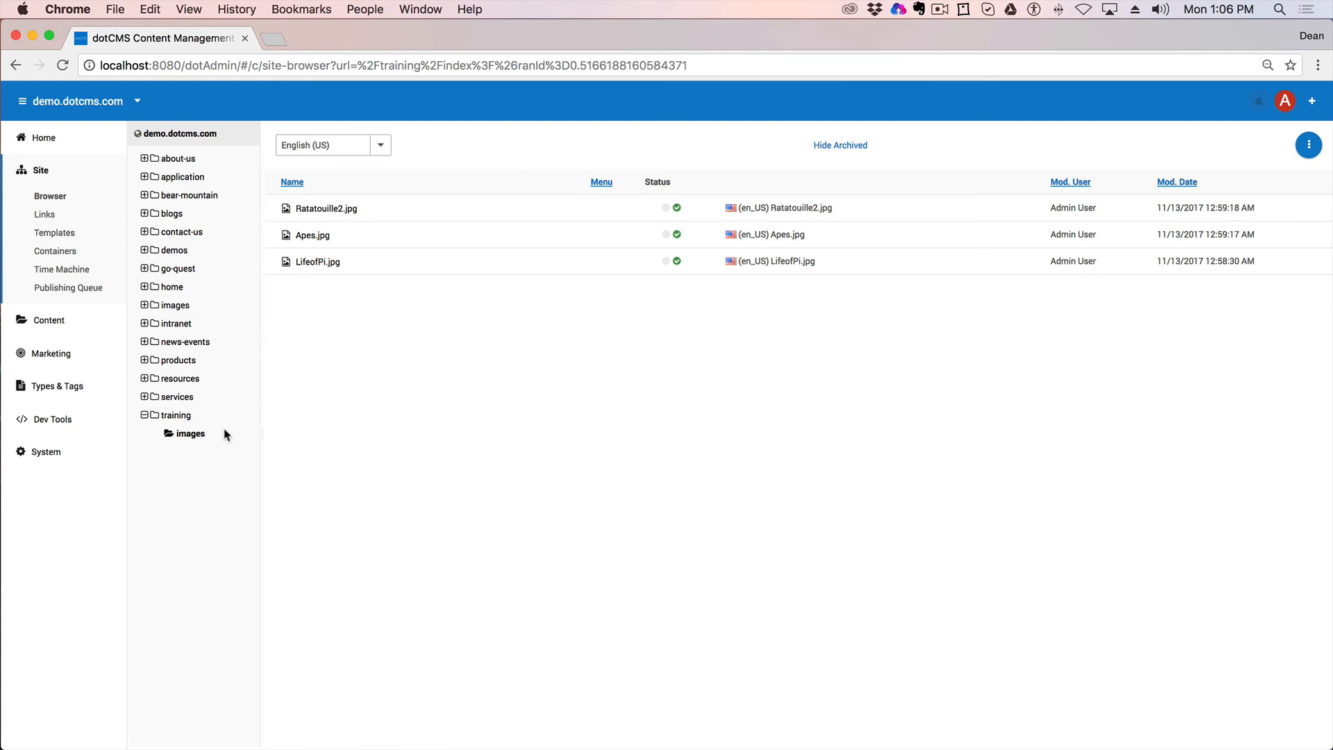
Step: In the training folder, unlock the technical-information page and the index page
{"action": "left_click", "coordinate": [180, 416]}
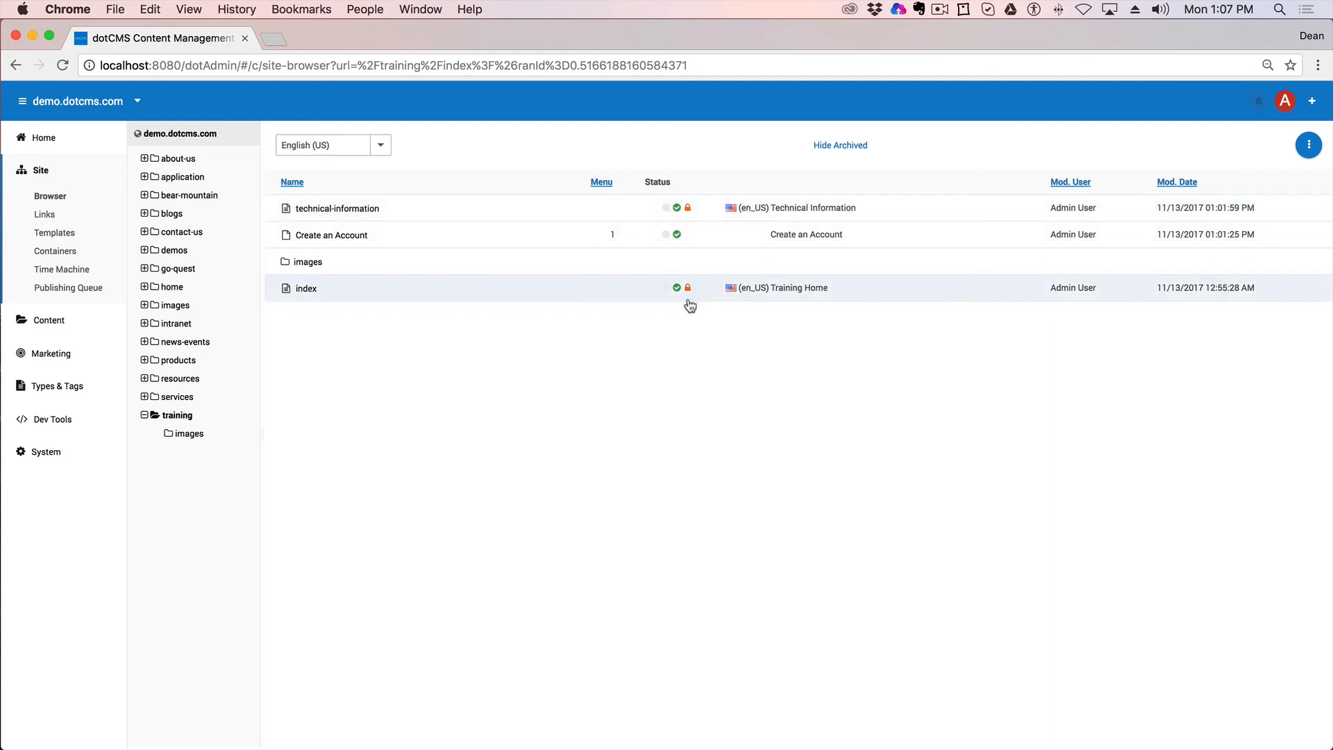
{"action": "right_click", "coordinate": [686, 208]}
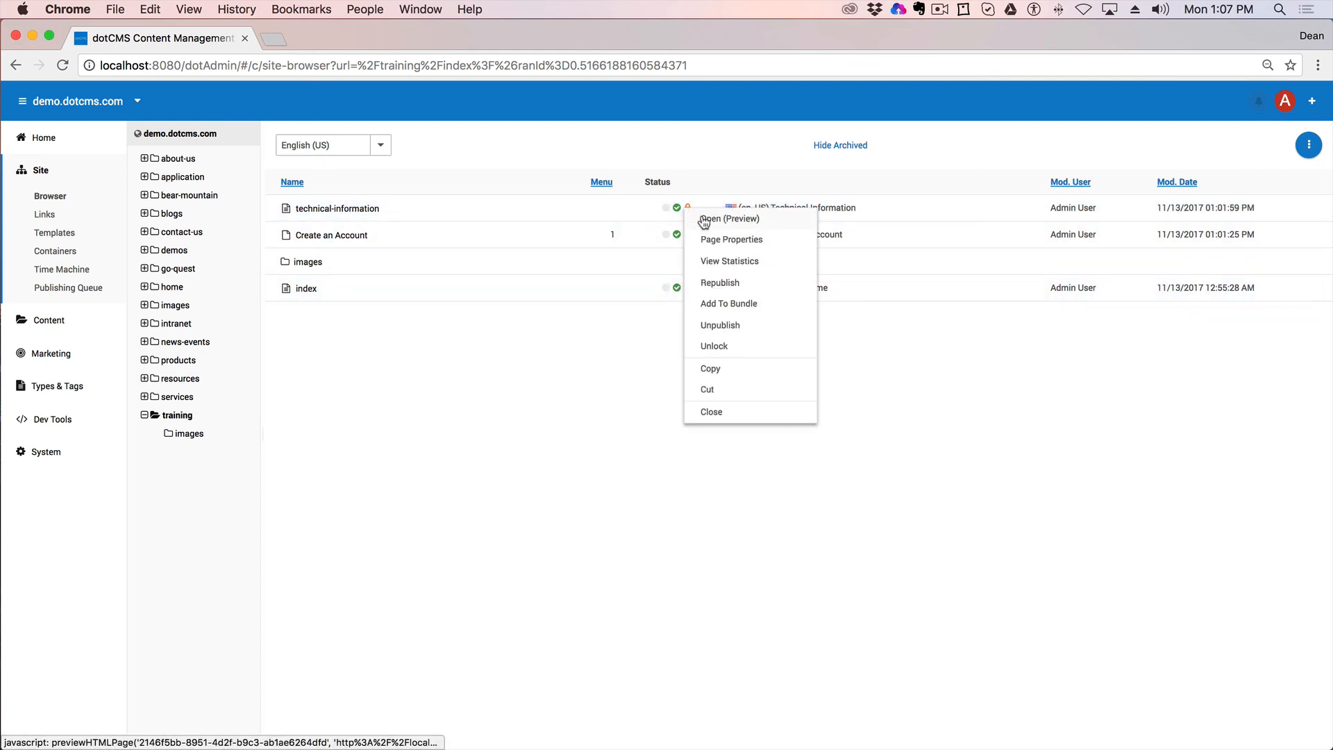
{"action": "left_click", "coordinate": [720, 345]}
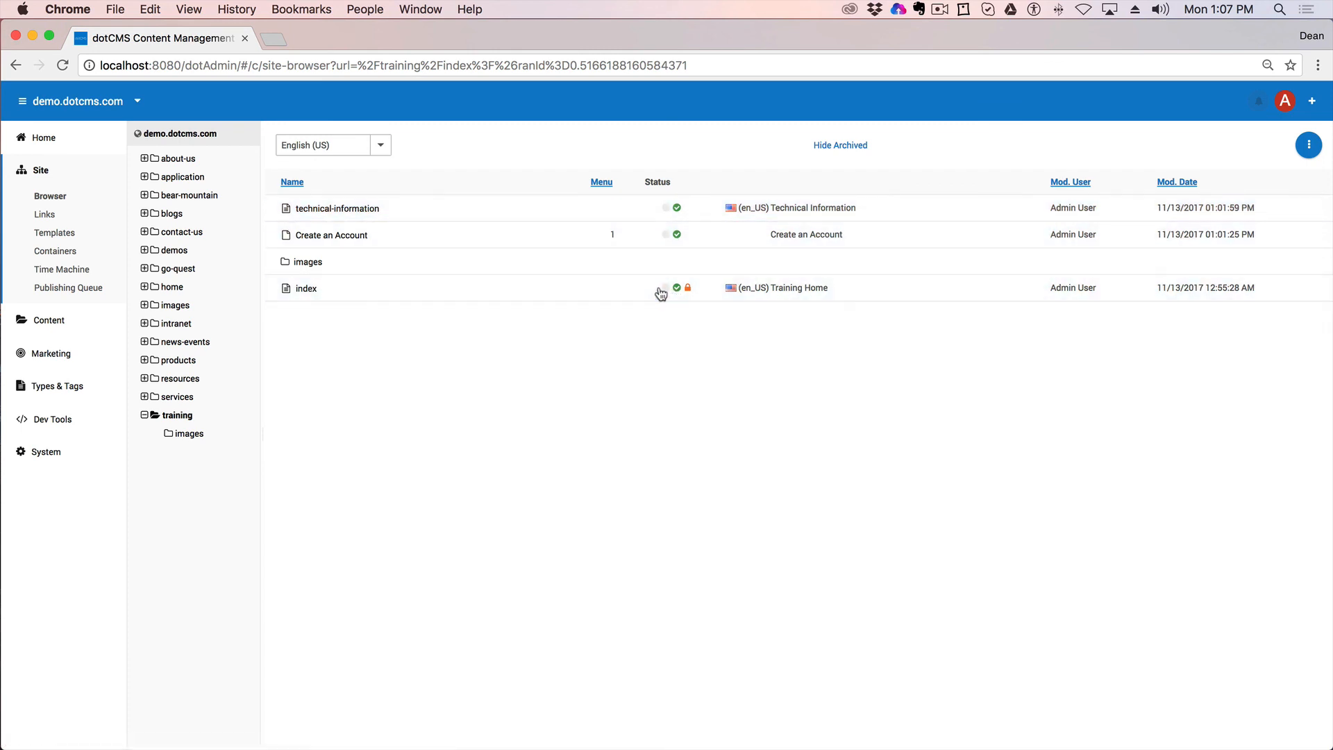
{"action": "right_click", "coordinate": [559, 291]}
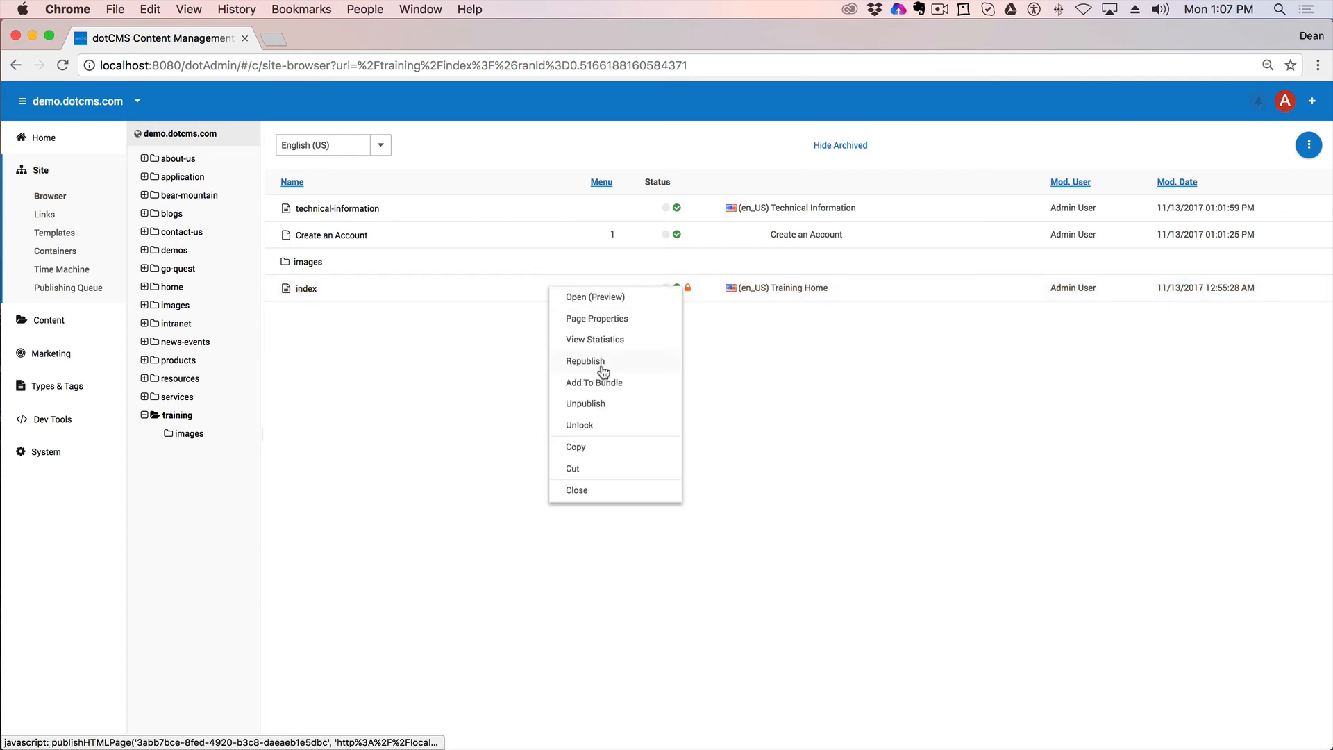
{"action": "left_click", "coordinate": [592, 432]}
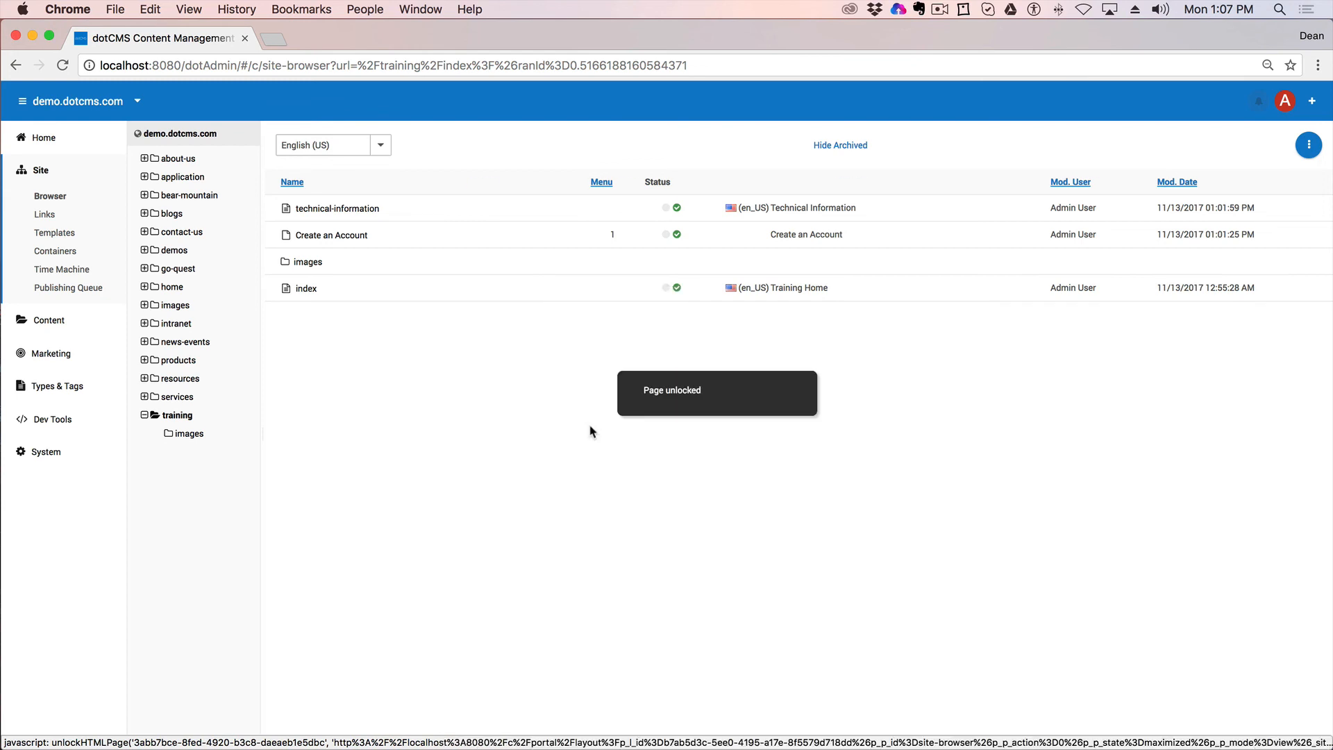